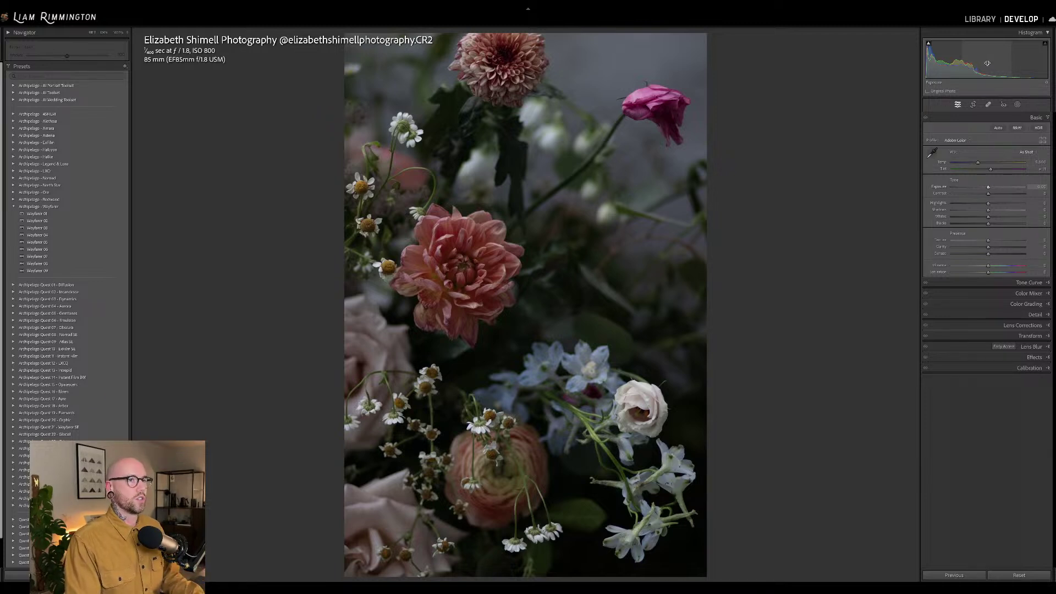
Brighten the dark flower photo by raising its exposure and warm its white balance with a higher temperature
{"action": "left_click_drag", "start_coordinate": [991, 63], "coordinate": [999, 64]}
{"action": "left_click_drag", "start_coordinate": [979, 162], "coordinate": [988, 164]}
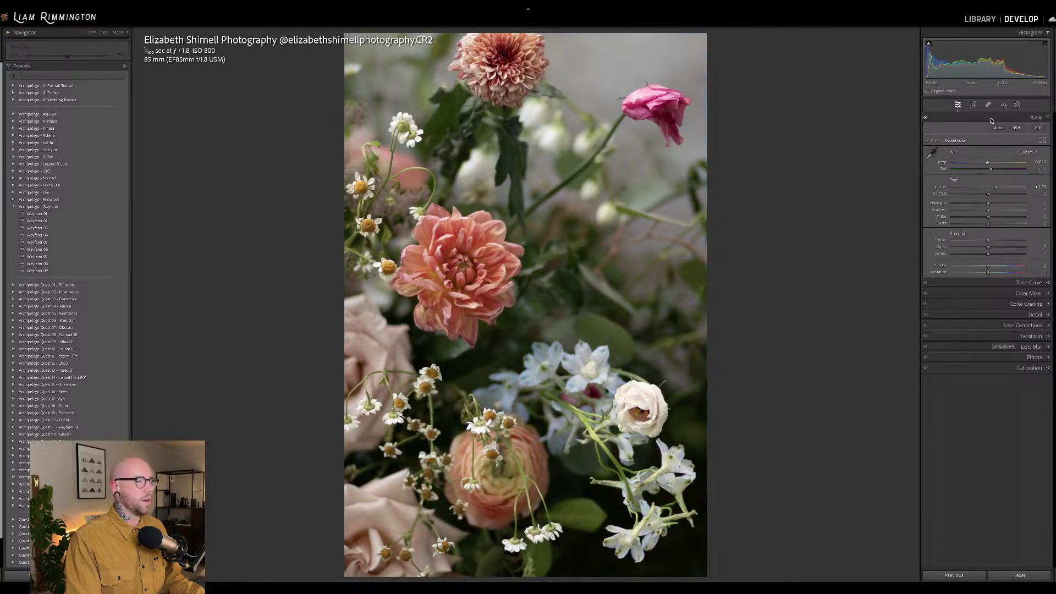
{"action": "left_click_drag", "start_coordinate": [989, 62], "coordinate": [991, 61]}
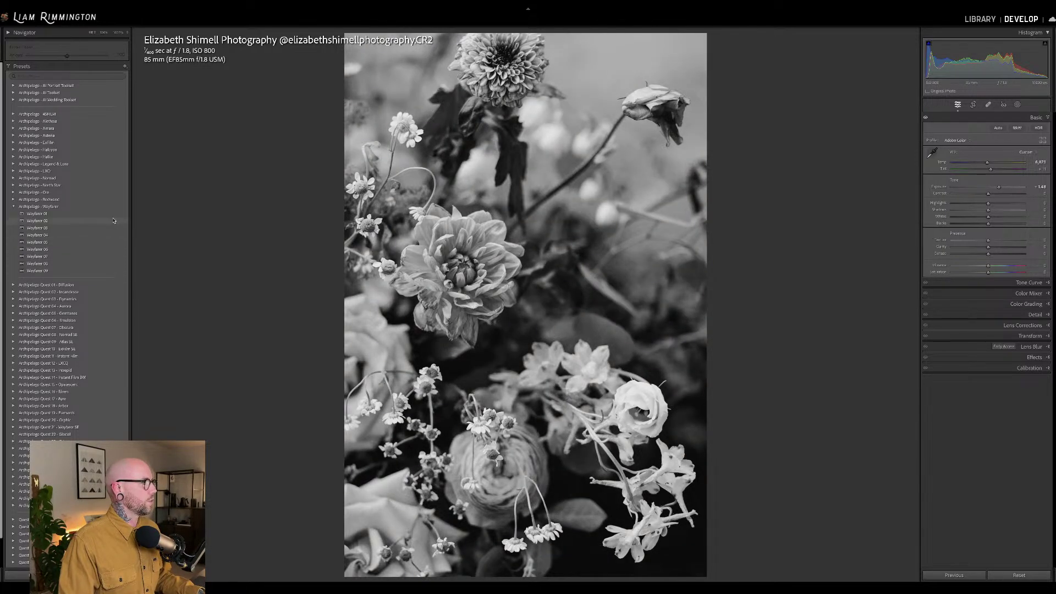
Apply the Wayfarer 01 preset to the flower photo and compare it with the unedited version
{"action": "left_click", "coordinate": [114, 216]}
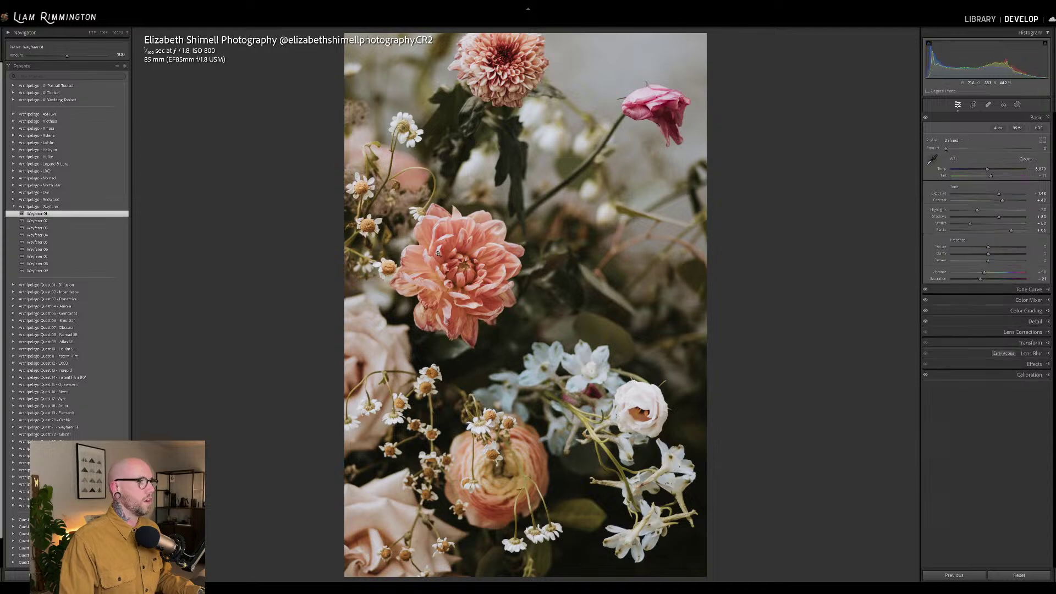
{"action": "key", "text": "backslash"}
{"action": "key", "text": "backslash"}
{"action": "key", "text": "backslash"}
{"action": "key", "text": "backslash"}
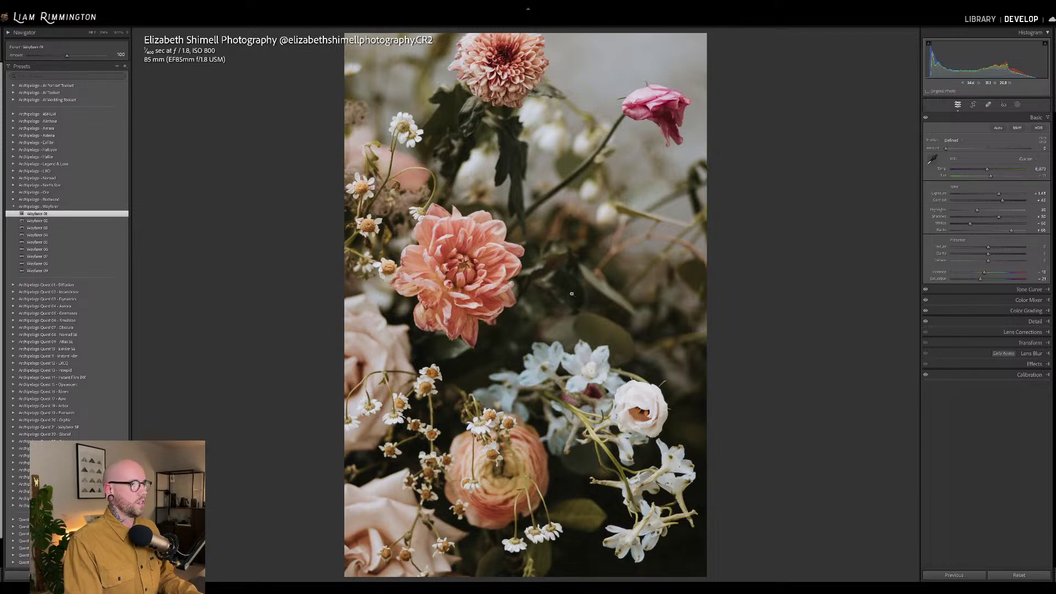
Test the strength of the preset's profile on a close-up of the dahlia and set the profile amount to about 30
{"action": "mouse_move", "coordinate": [946, 150]}
{"action": "left_mouse_down"}
{"action": "mouse_move", "coordinate": [1027, 148]}
{"action": "mouse_move", "coordinate": [953, 152]}
{"action": "left_mouse_up"}
{"action": "double_click", "coordinate": [955, 149]}
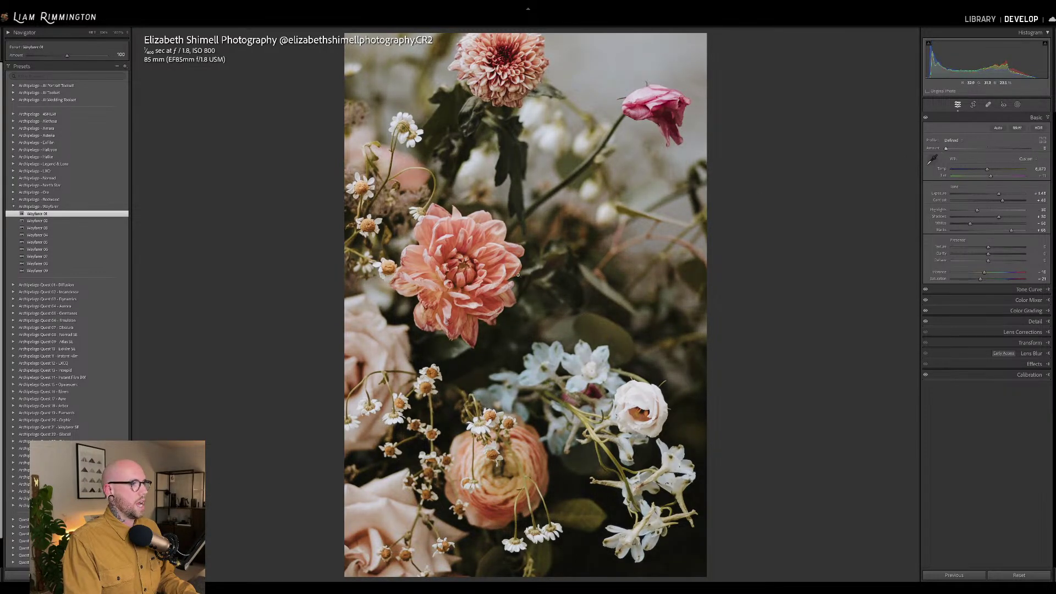
{"action": "left_click", "coordinate": [528, 292]}
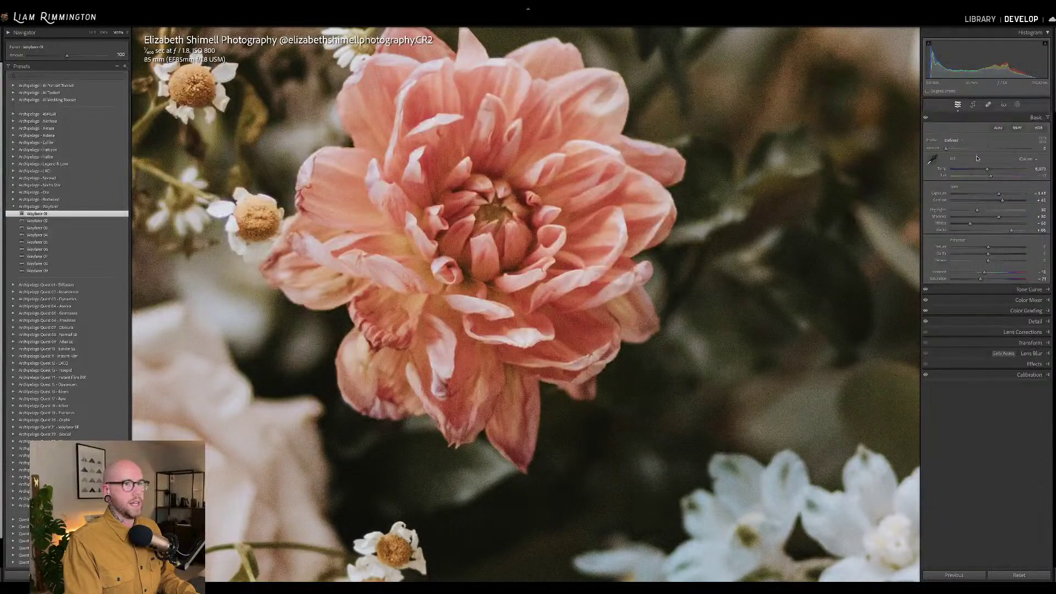
{"action": "left_click_drag", "start_coordinate": [948, 150], "coordinate": [1010, 149]}
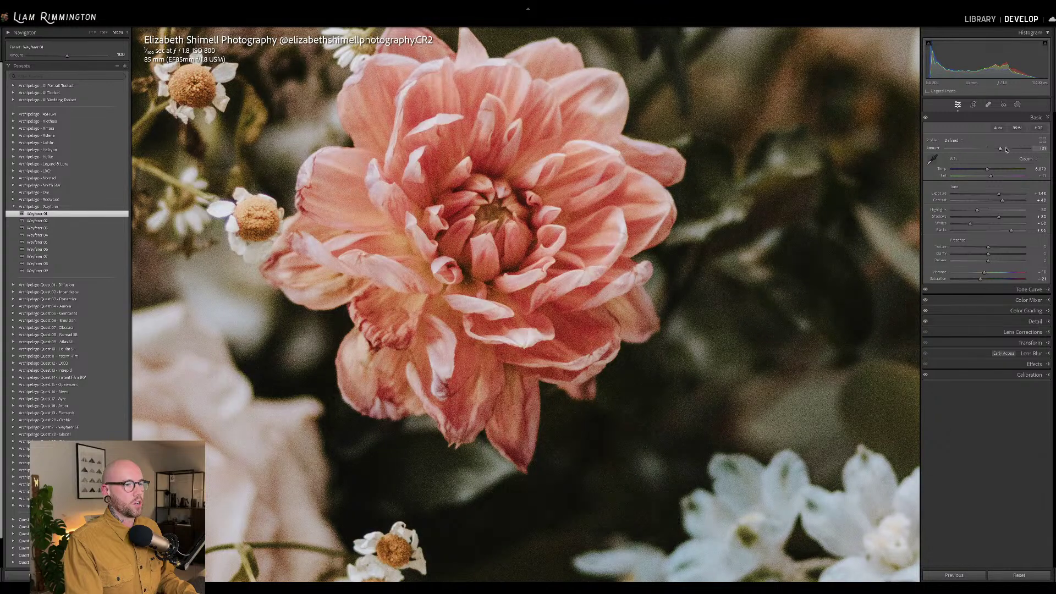
{"action": "left_click", "coordinate": [753, 236]}
{"action": "left_click_drag", "start_coordinate": [1010, 149], "coordinate": [960, 156]}
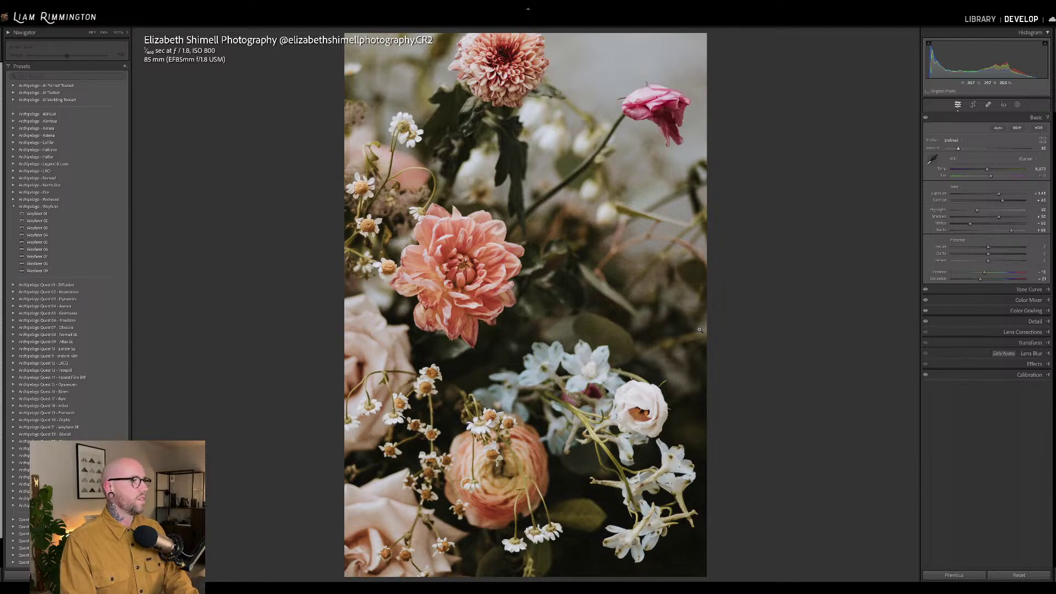
Compare the flower photo's before and after versions to judge the finished edit
{"action": "key", "text": "backslash"}
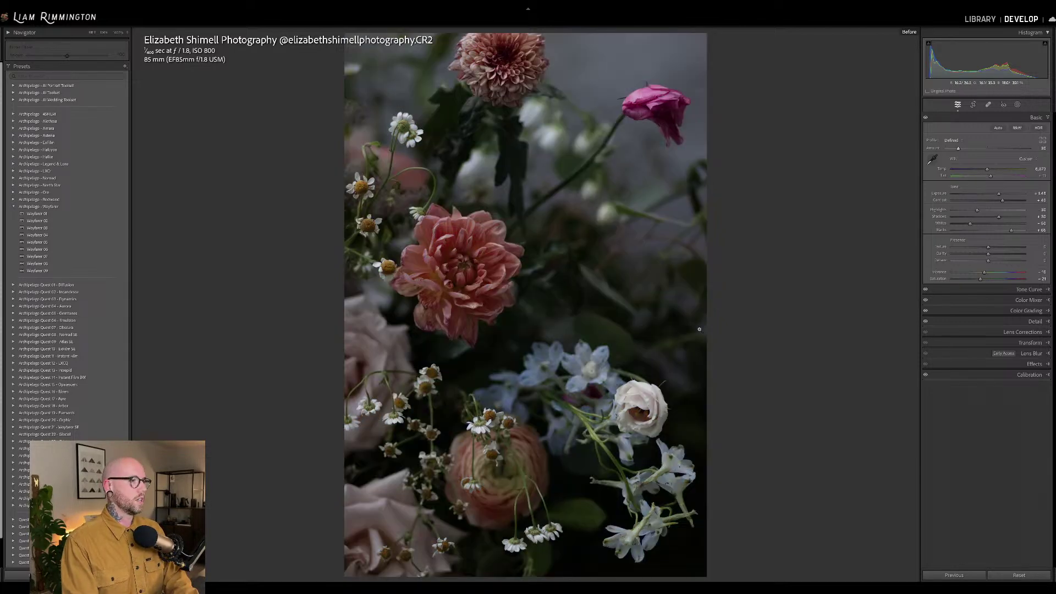
{"action": "key", "text": "backslash"}
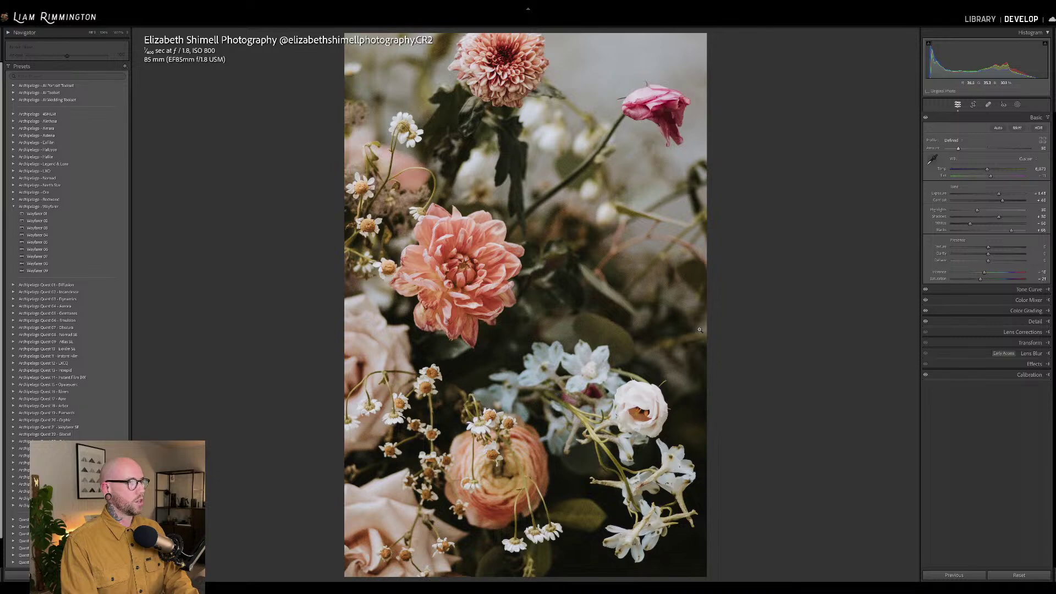
{"action": "key", "text": "backslash"}
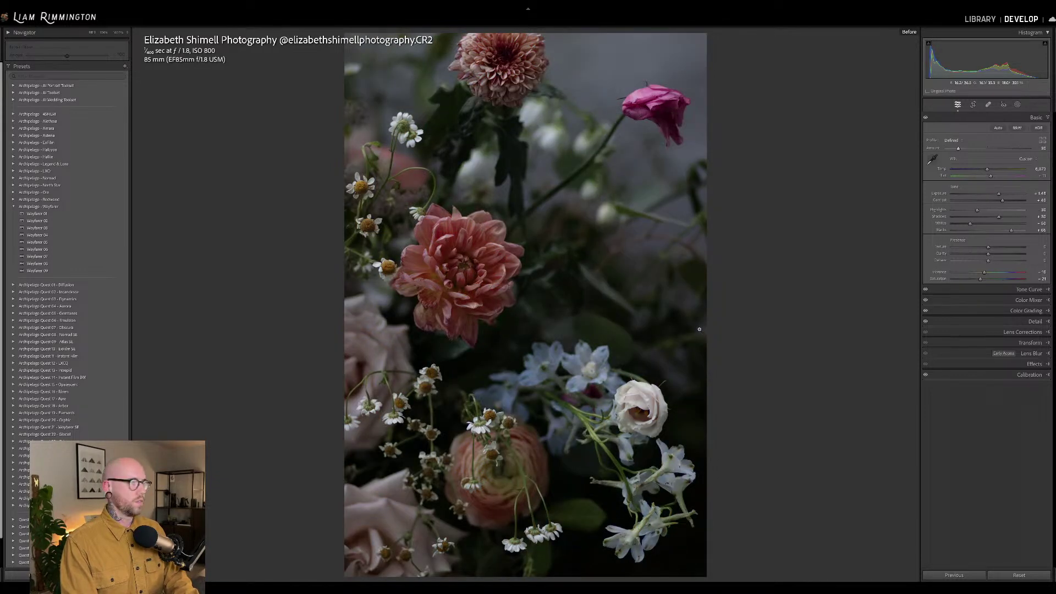
{"action": "key", "text": "backslash"}
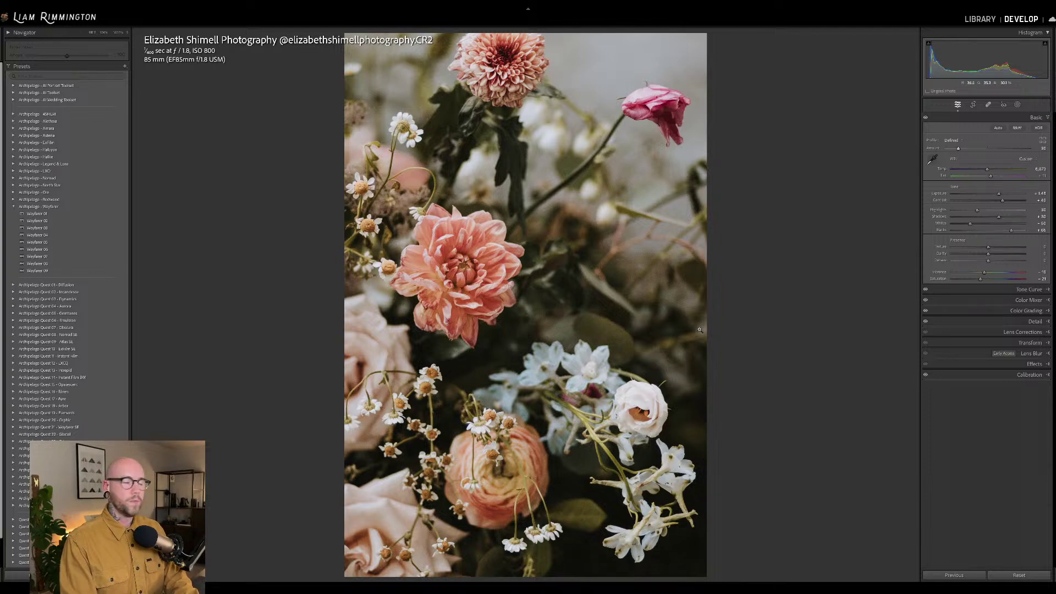
{"action": "key", "text": "backslash"}
{"action": "key", "text": "backslash"}
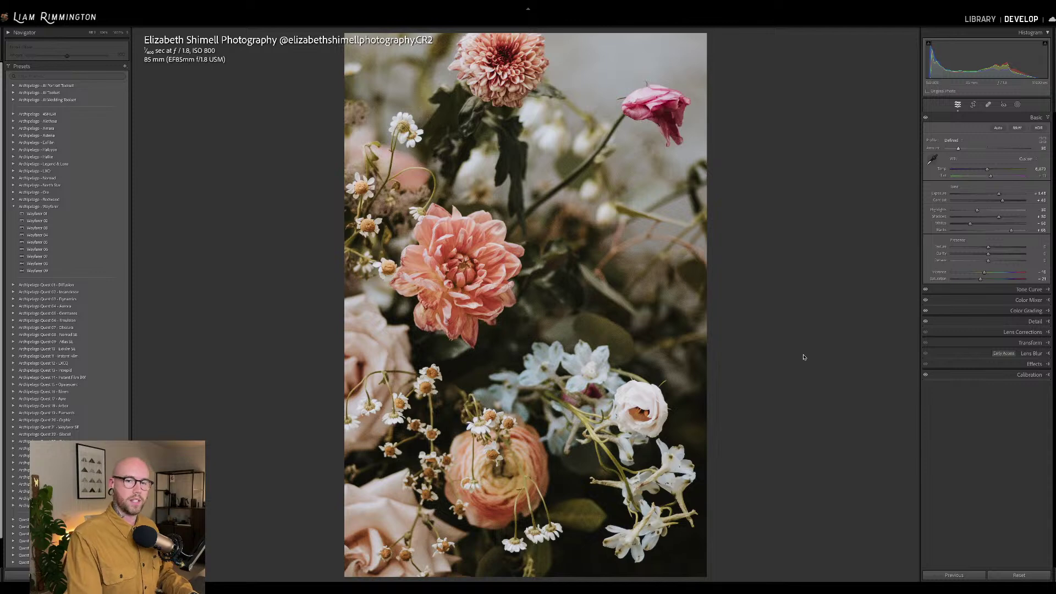
Switch to the red-haired portrait, lower its temperature and tint slightly, and apply the Wayfarer 02 preset
{"action": "key", "text": "Right"}
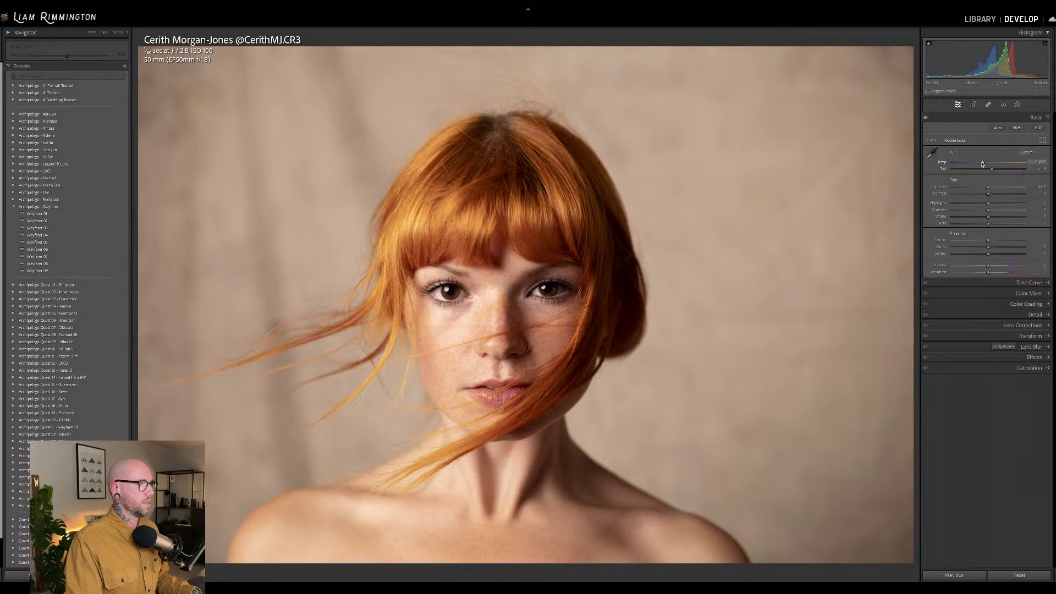
{"action": "left_click_drag", "start_coordinate": [983, 163], "coordinate": [980, 163]}
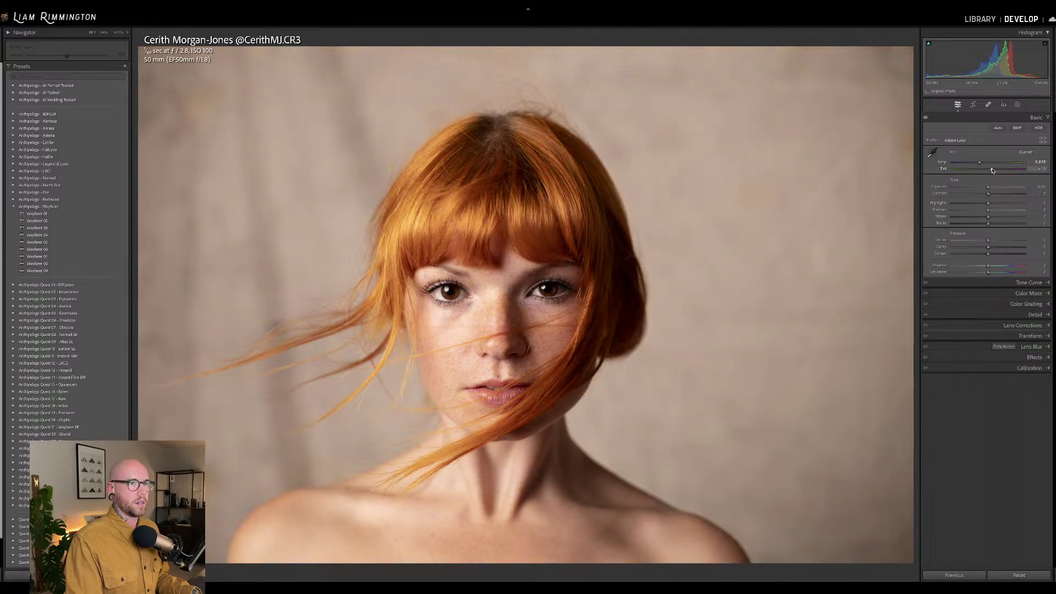
{"action": "left_click_drag", "start_coordinate": [991, 170], "coordinate": [990, 171]}
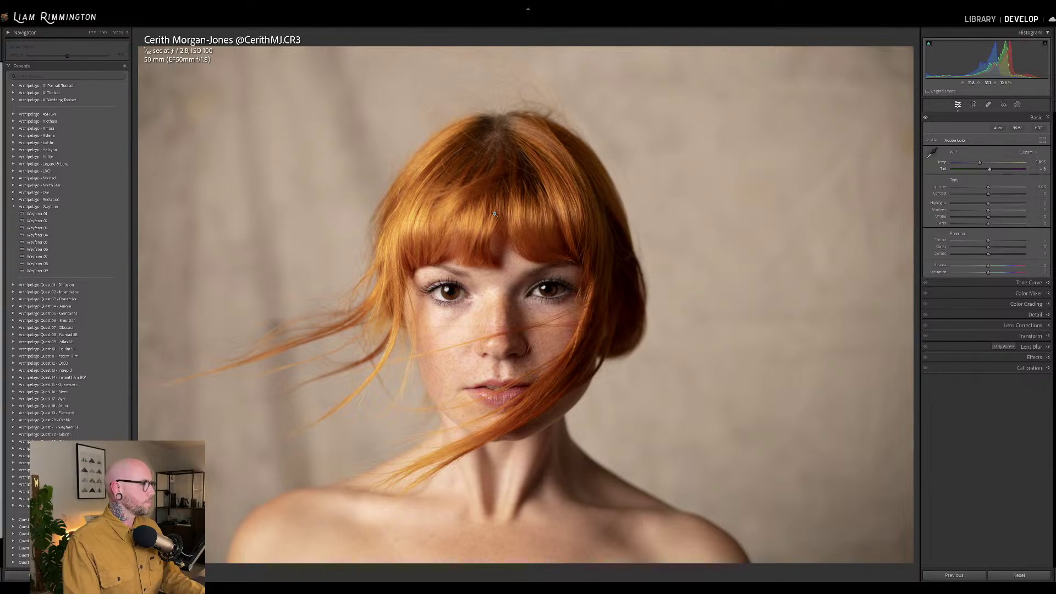
{"action": "left_click", "coordinate": [127, 222]}
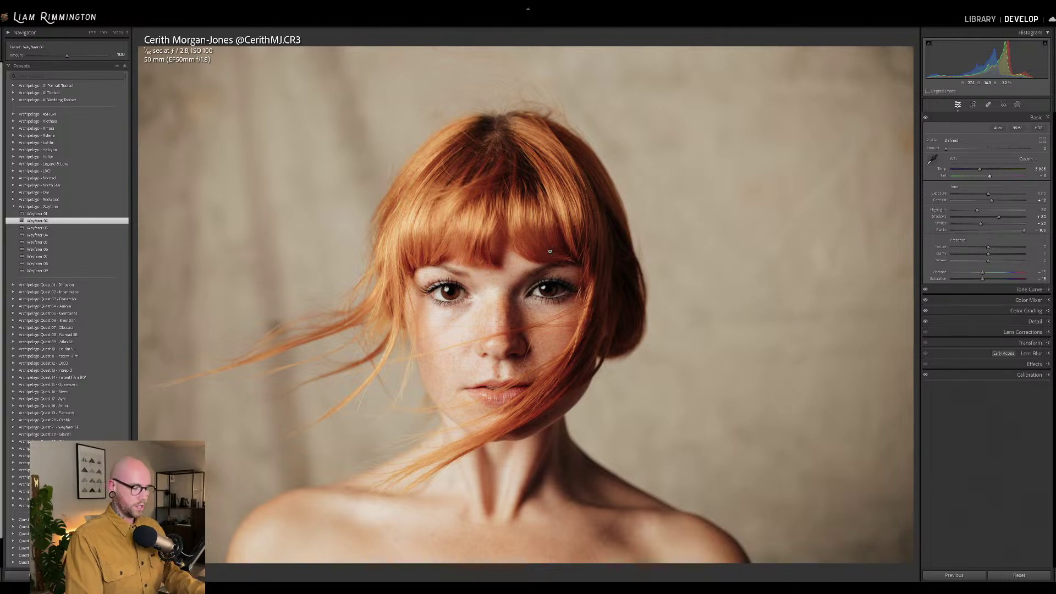
Compare the portrait's before and after versions, examining the hair, skin and background colours
{"action": "key", "text": "backslash"}
{"action": "key", "text": "backslash"}
{"action": "key", "text": "backslash"}
{"action": "key", "text": "backslash"}
{"action": "key", "text": "backslash"}
{"action": "key", "text": "backslash"}
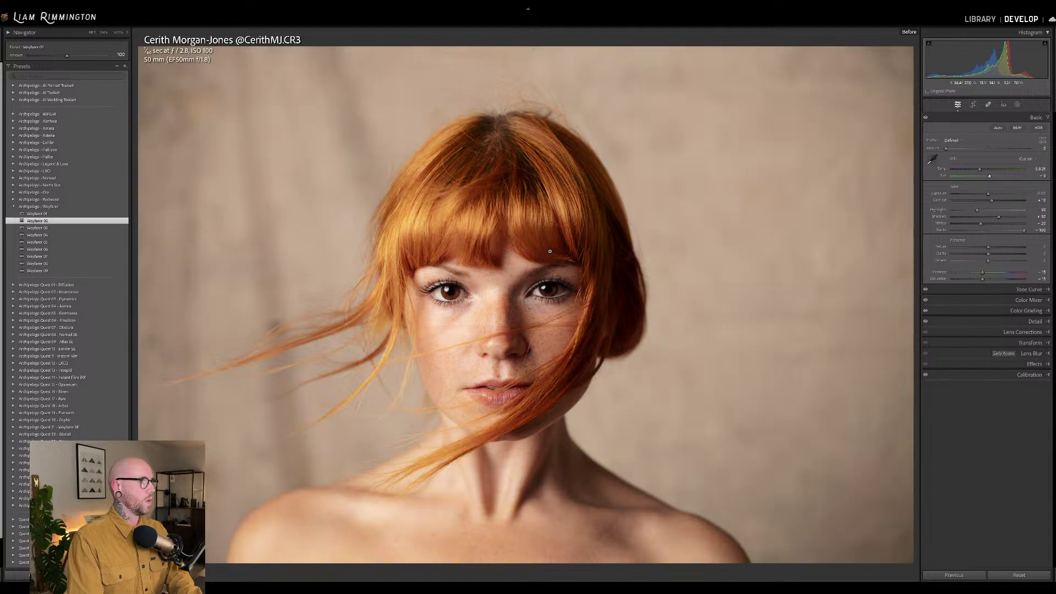
{"action": "key", "text": "backslash"}
{"action": "key", "text": "backslash"}
{"action": "key", "text": "backslash"}
{"action": "key", "text": "backslash"}
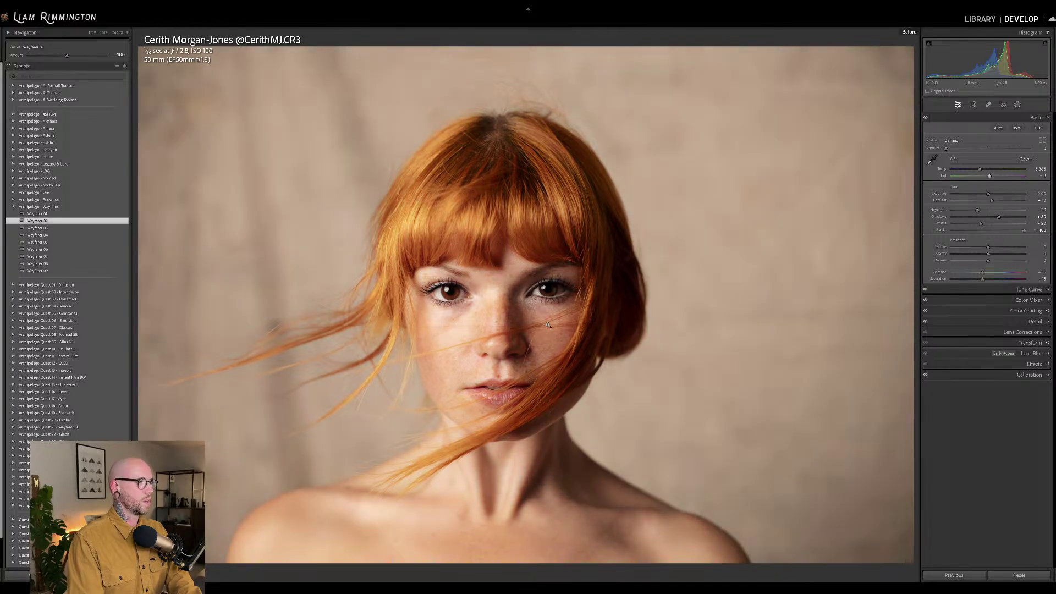
{"action": "key", "text": "backslash"}
{"action": "key", "text": "backslash"}
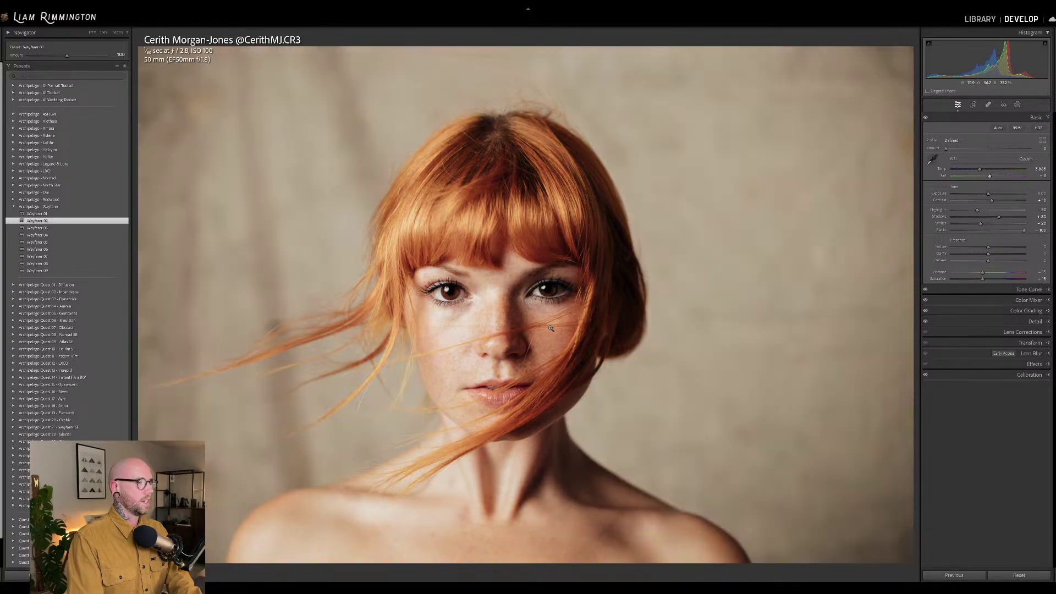
{"action": "key", "text": "backslash"}
{"action": "key", "text": "backslash"}
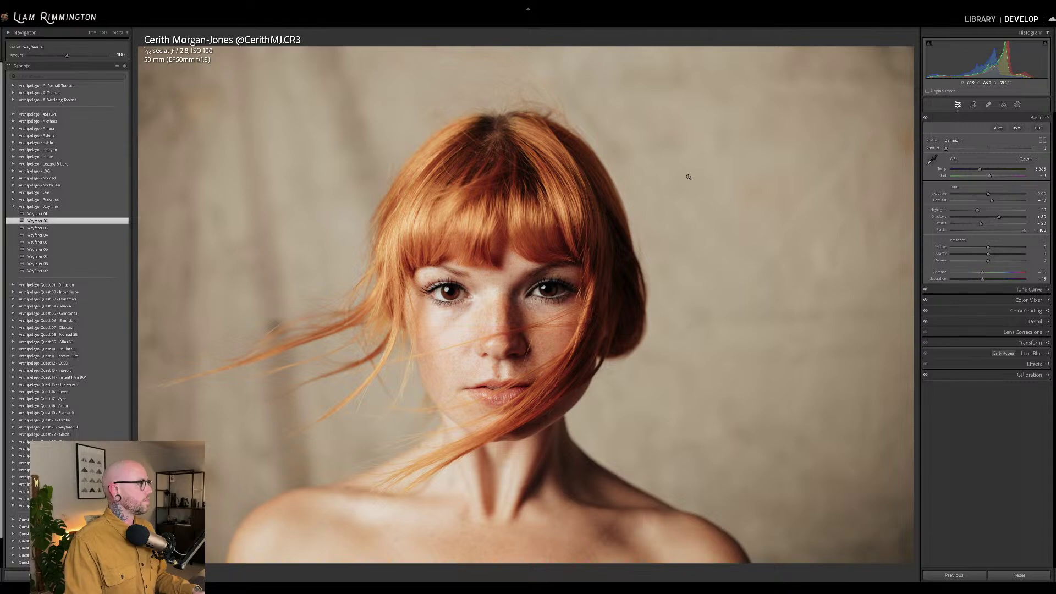
Try the Color Profile 10 preset on the portrait, testing its amount at 200 and at 107
{"action": "left_click", "coordinate": [13, 121]}
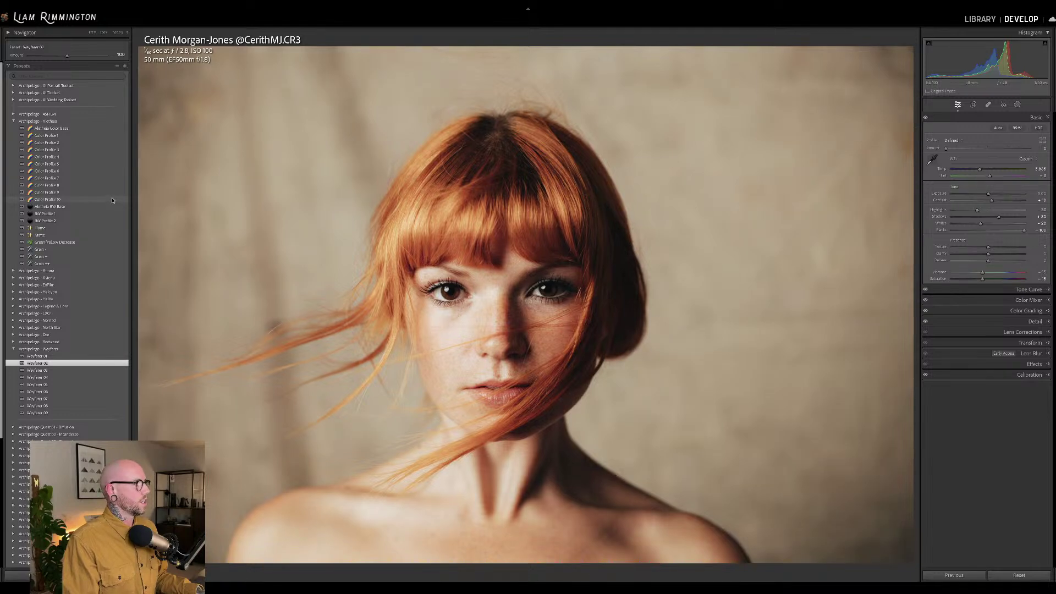
{"action": "left_click", "coordinate": [112, 200]}
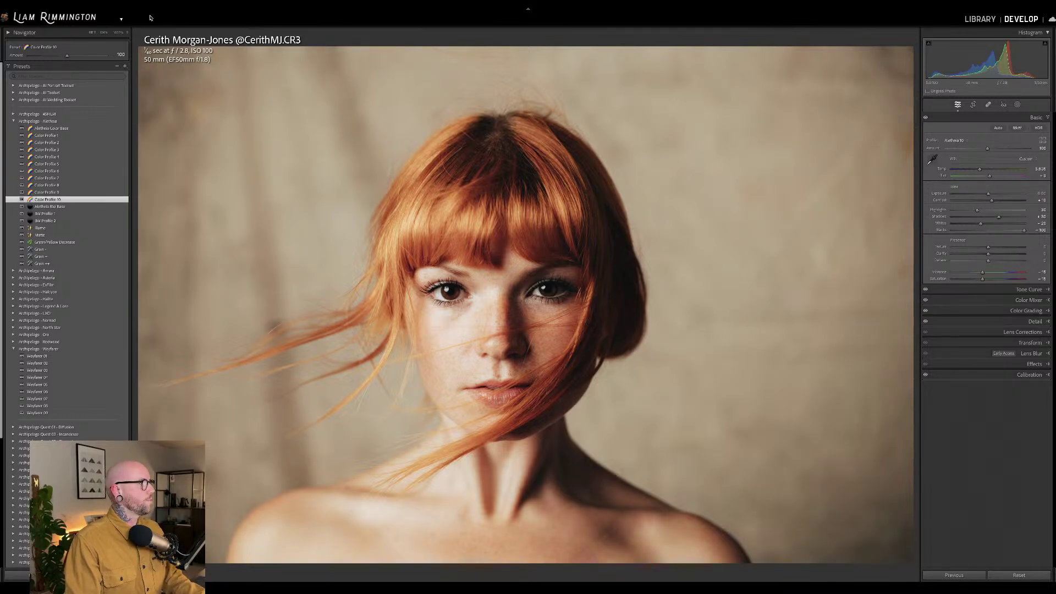
{"action": "left_click_drag", "start_coordinate": [67, 55], "coordinate": [140, 63]}
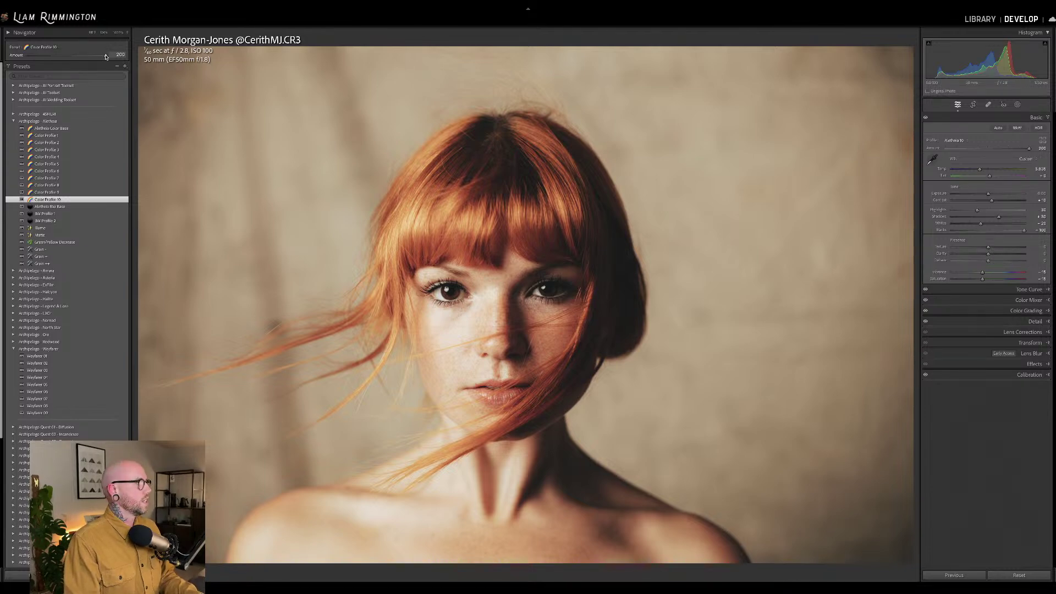
{"action": "left_click_drag", "start_coordinate": [106, 57], "coordinate": [70, 57]}
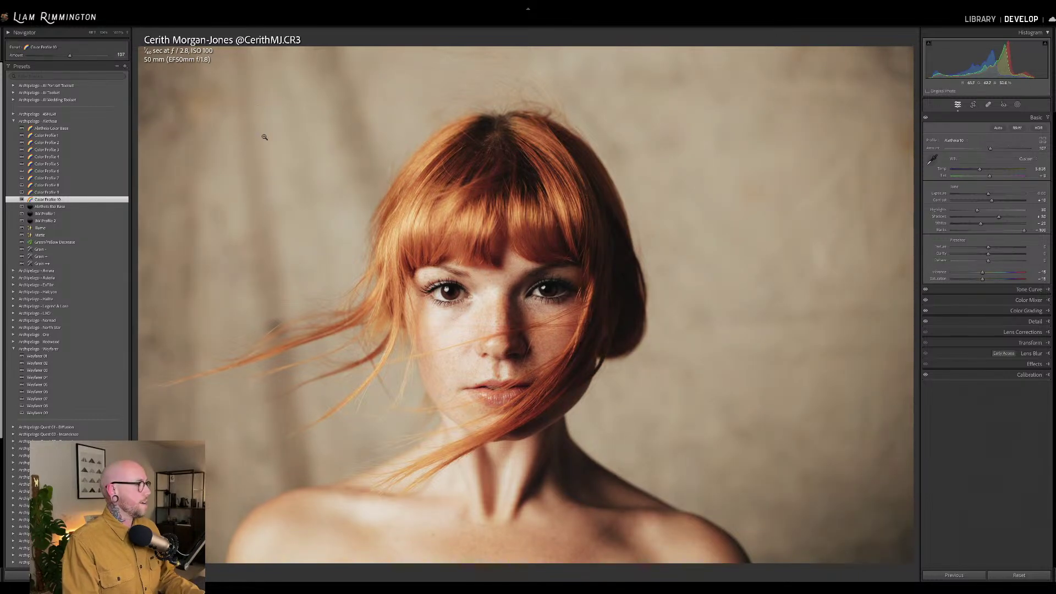
Try Color Profile 2 at an amount of 160 and Color Profile 6 at 164 on the portrait
{"action": "left_click", "coordinate": [120, 143]}
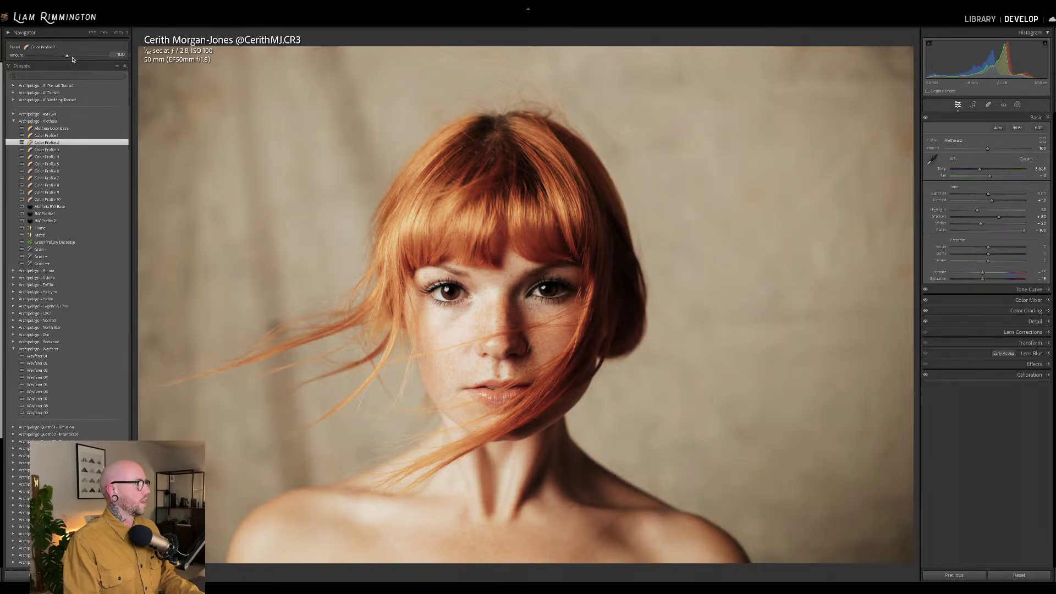
{"action": "left_click_drag", "start_coordinate": [68, 57], "coordinate": [107, 57]}
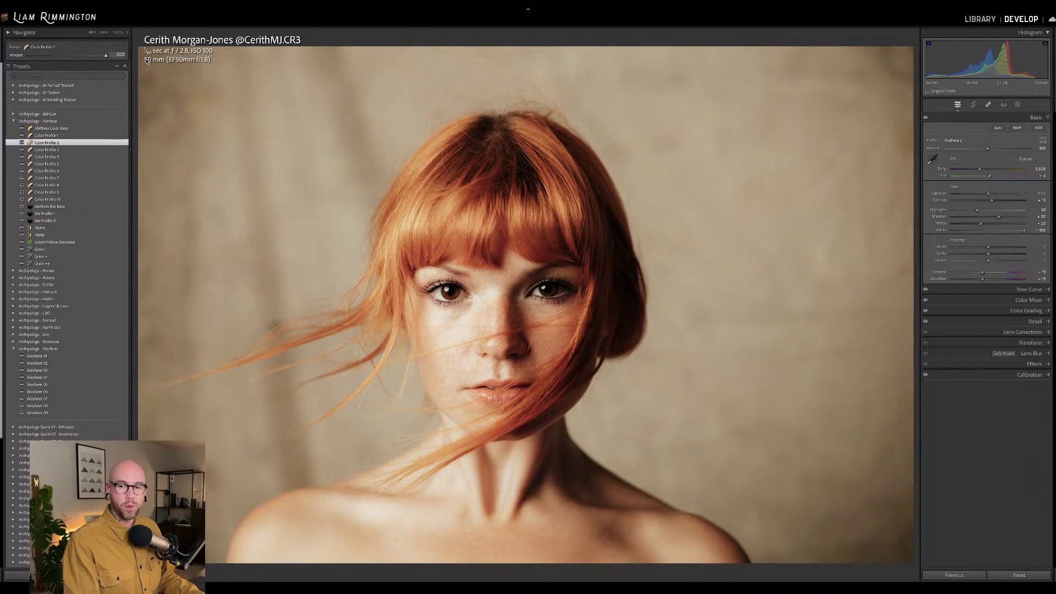
{"action": "mouse_move", "coordinate": [106, 56]}
{"action": "left_mouse_down"}
{"action": "mouse_move", "coordinate": [36, 58]}
{"action": "mouse_move", "coordinate": [89, 57]}
{"action": "left_mouse_up"}
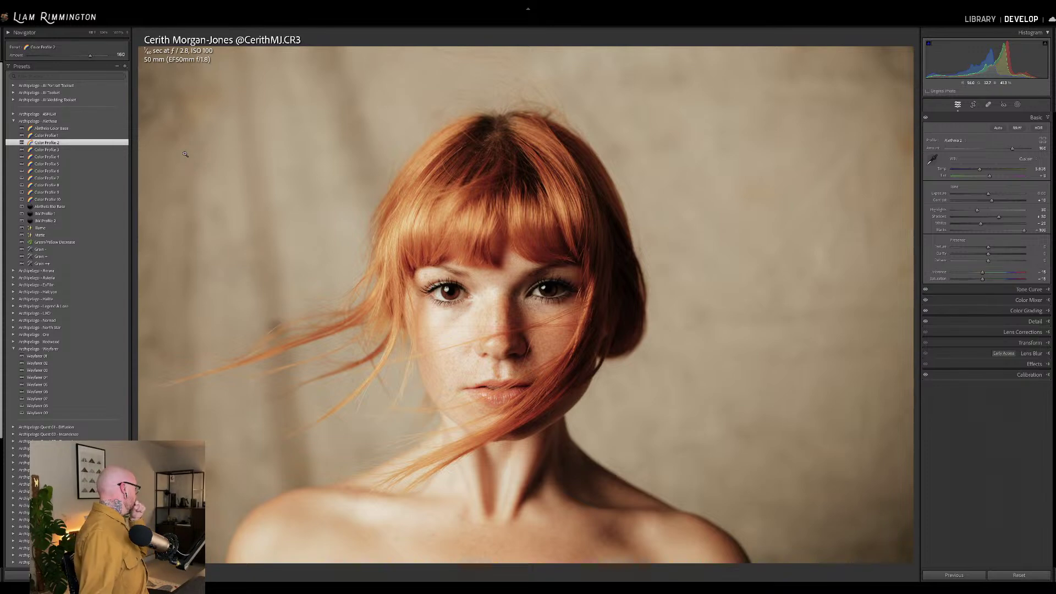
{"action": "left_click", "coordinate": [99, 171]}
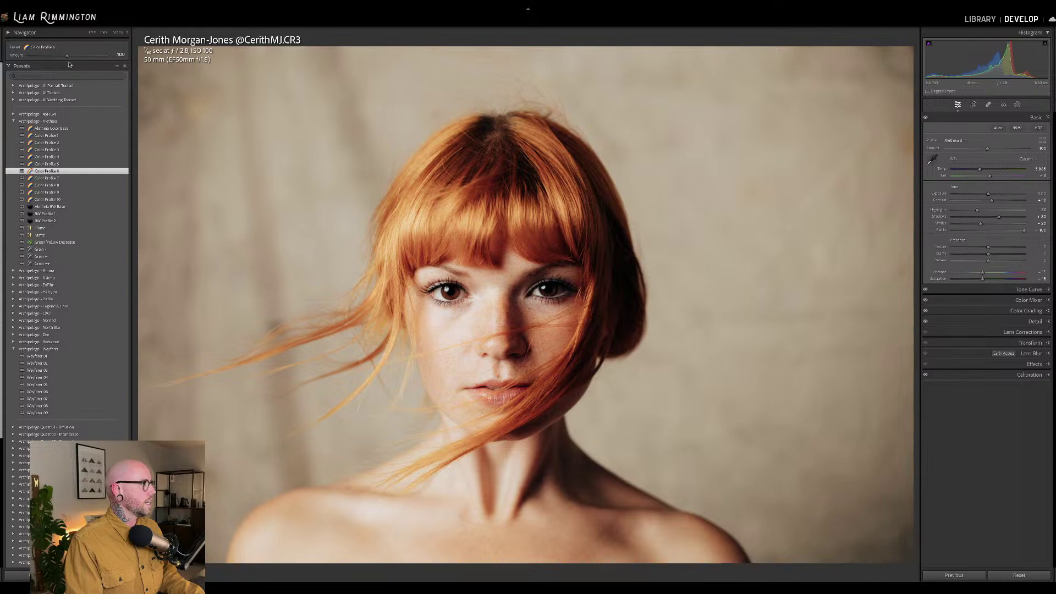
{"action": "left_click_drag", "start_coordinate": [65, 55], "coordinate": [90, 61]}
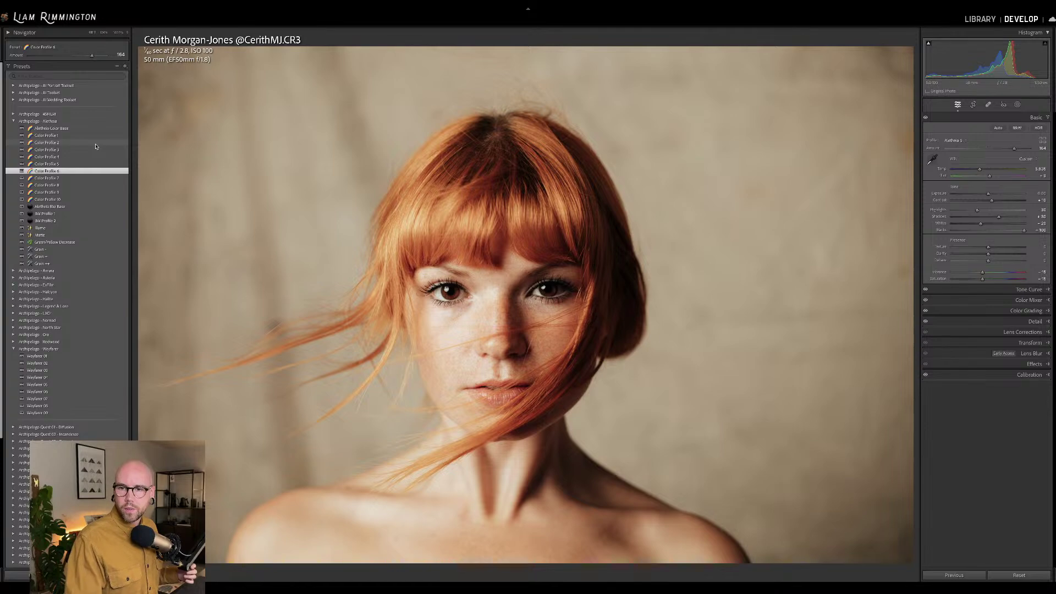
Apply Color Profile 10 to the portrait at an amount of 144, and raise the shadows while lowering the highlights
{"action": "left_click", "coordinate": [102, 199]}
{"action": "left_click_drag", "start_coordinate": [66, 55], "coordinate": [84, 57]}
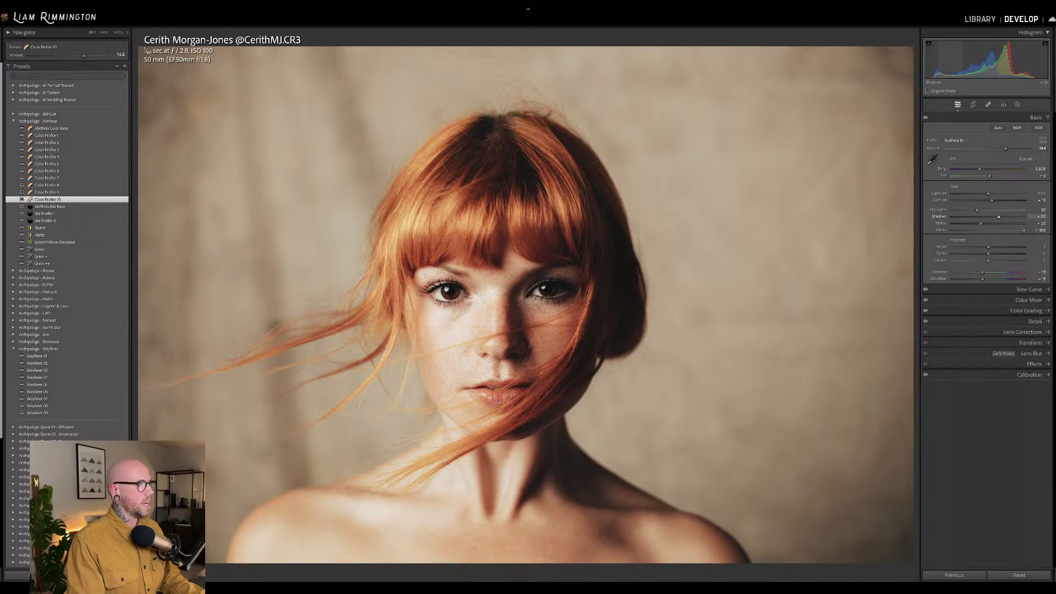
{"action": "left_click_drag", "start_coordinate": [999, 217], "coordinate": [1010, 217]}
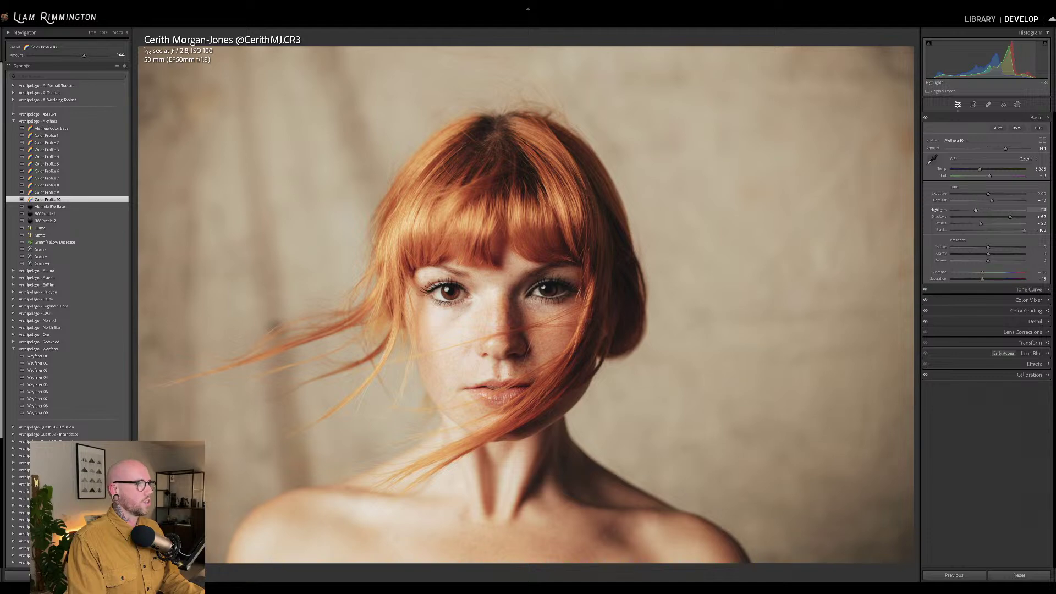
{"action": "left_click_drag", "start_coordinate": [1003, 55], "coordinate": [996, 55]}
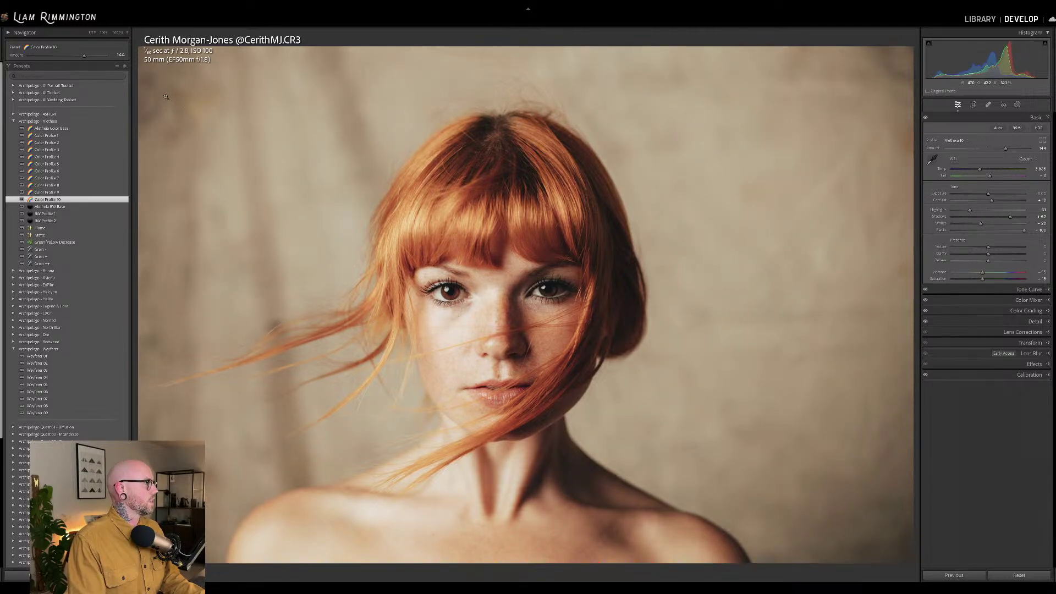
Apply the skin preset listed directly below Diffuse Body in the AI Portrait Toolset to the portrait
{"action": "left_click", "coordinate": [13, 86]}
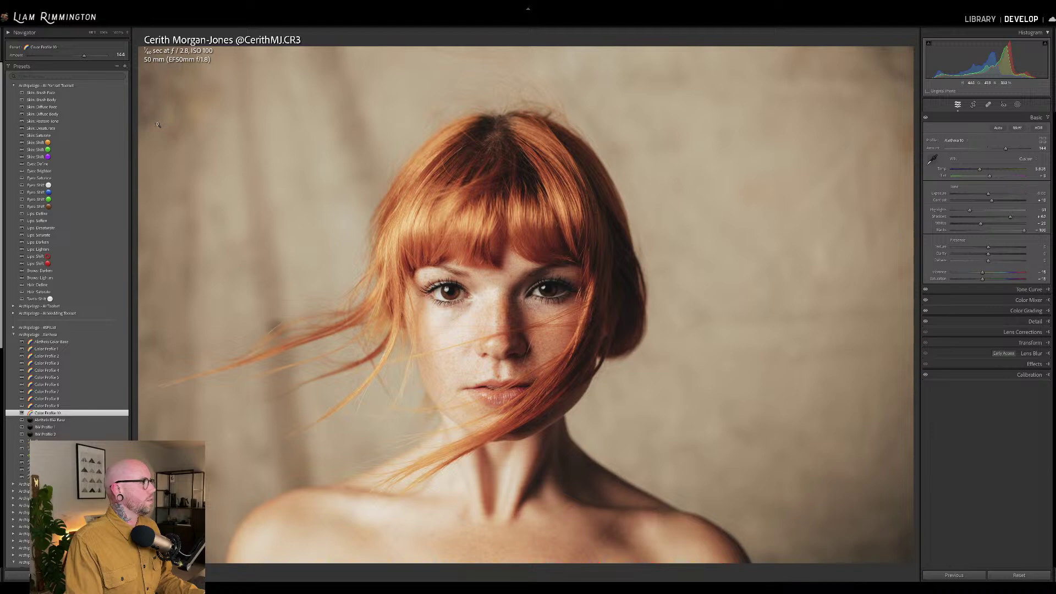
{"action": "left_click", "coordinate": [126, 122]}
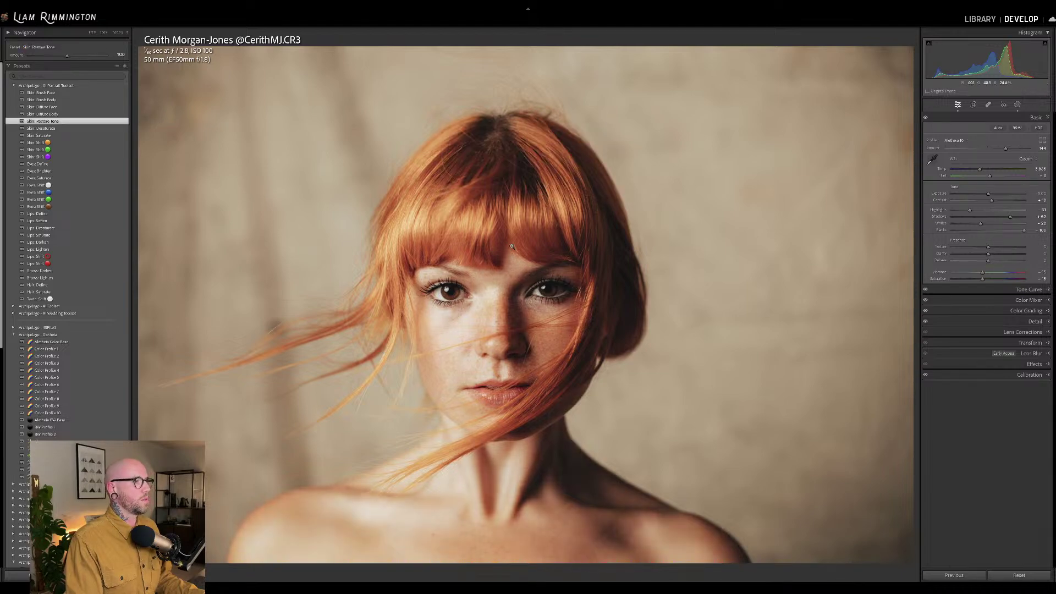
Reduce the applied skin preset's amount to 59 and raise the portrait's exposure slightly
{"action": "mouse_move", "coordinate": [67, 56]}
{"action": "left_mouse_down"}
{"action": "mouse_move", "coordinate": [23, 57]}
{"action": "mouse_move", "coordinate": [60, 58]}
{"action": "mouse_move", "coordinate": [40, 59]}
{"action": "mouse_move", "coordinate": [52, 57]}
{"action": "left_mouse_up"}
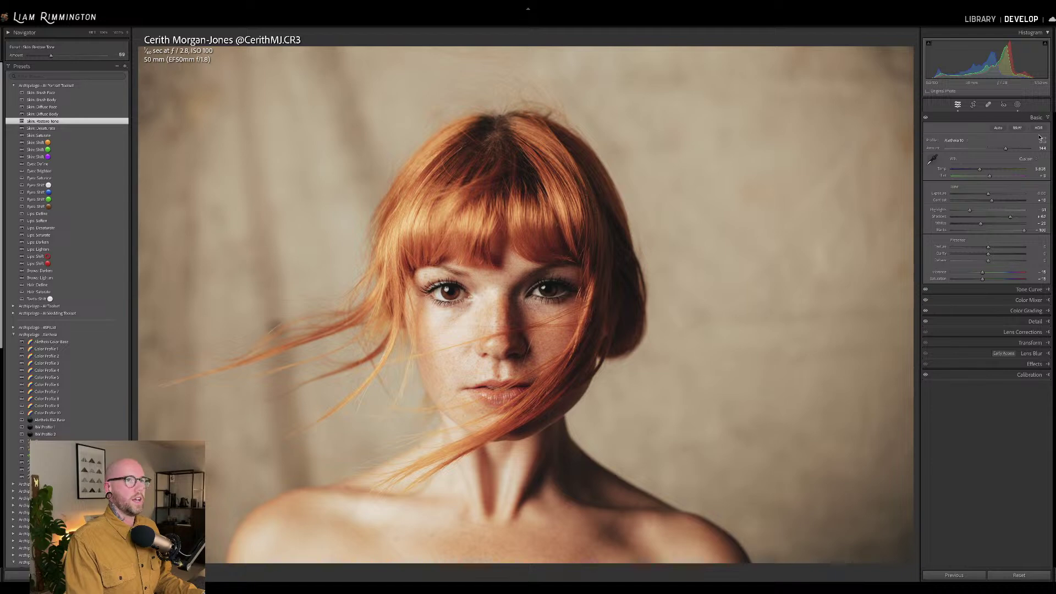
{"action": "left_click_drag", "start_coordinate": [985, 60], "coordinate": [990, 60]}
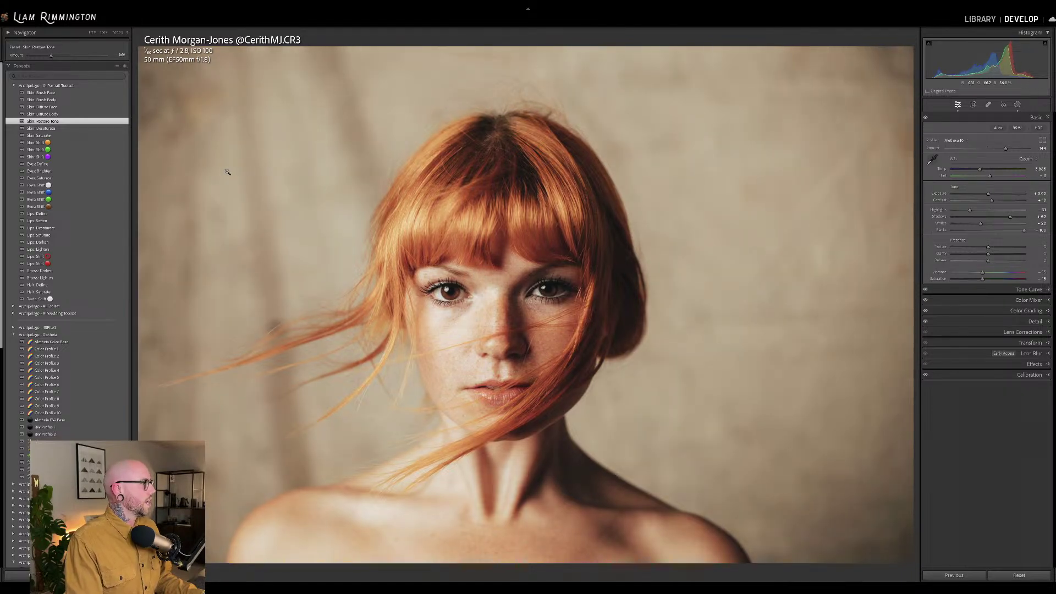
Apply the Eyes Brighten preset to the portrait and subtract the eye on the brightly lit side of the face from its mask with a brush
{"action": "left_click", "coordinate": [123, 172]}
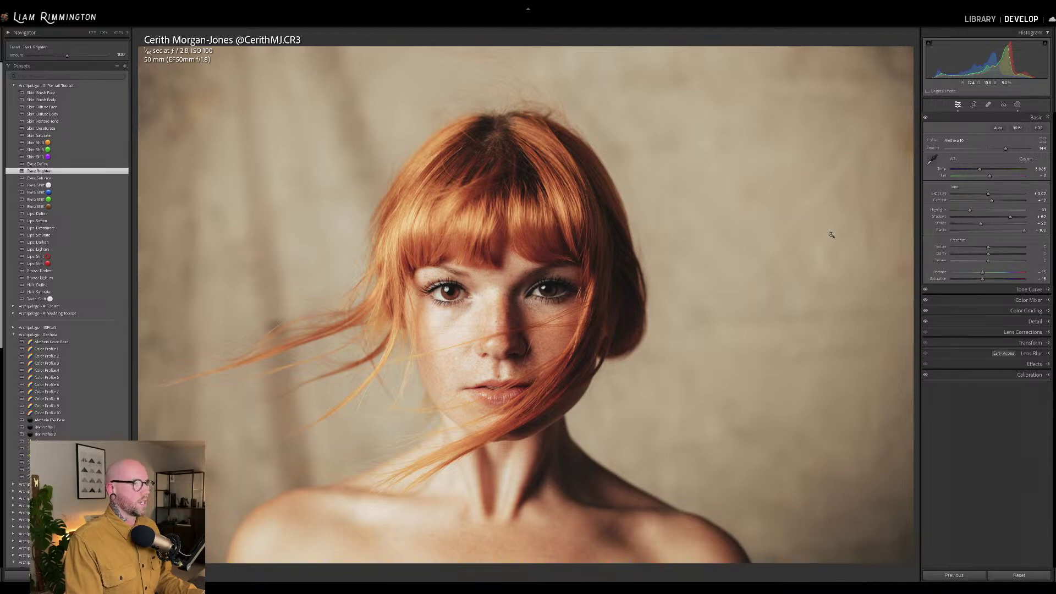
{"action": "left_click", "coordinate": [1018, 104]}
{"action": "left_click", "coordinate": [964, 143]}
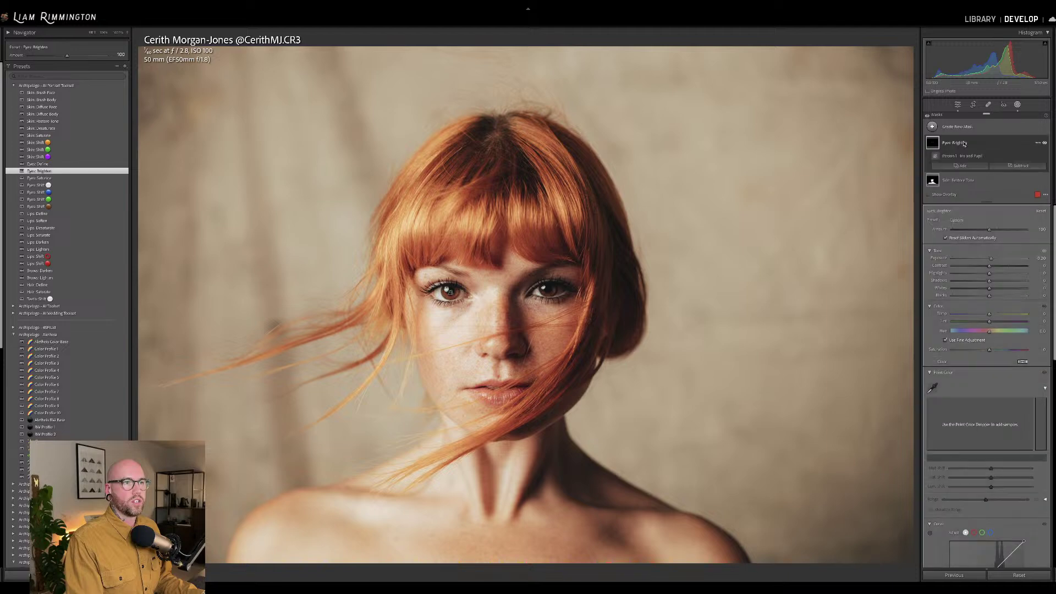
{"action": "left_click", "coordinate": [1019, 166]}
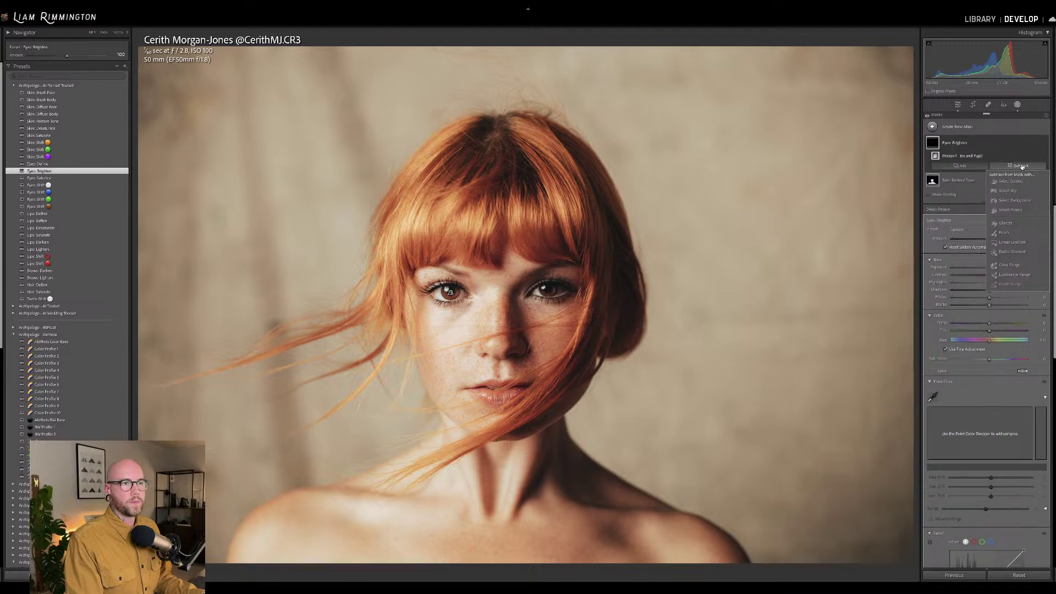
{"action": "left_click", "coordinate": [1004, 232]}
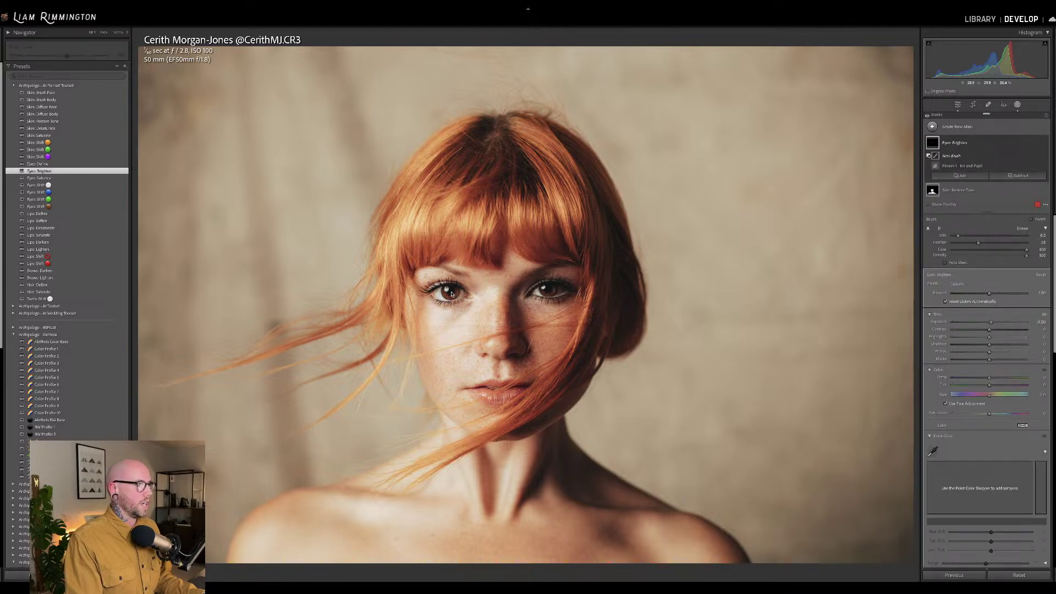
{"action": "left_click", "coordinate": [452, 295]}
Lower the Eyes Brighten mask's amount, close masking and check the eyes up close
{"action": "mouse_move", "coordinate": [990, 293]}
{"action": "left_mouse_down"}
{"action": "mouse_move", "coordinate": [970, 295]}
{"action": "mouse_move", "coordinate": [999, 296]}
{"action": "mouse_move", "coordinate": [983, 297]}
{"action": "left_mouse_up"}
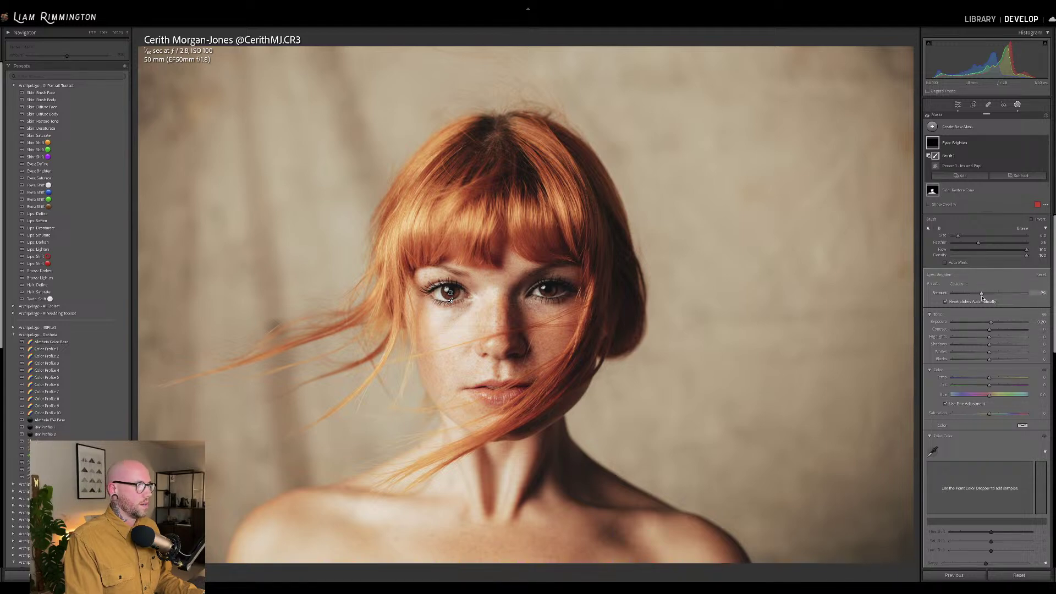
{"action": "key", "text": "shift+w"}
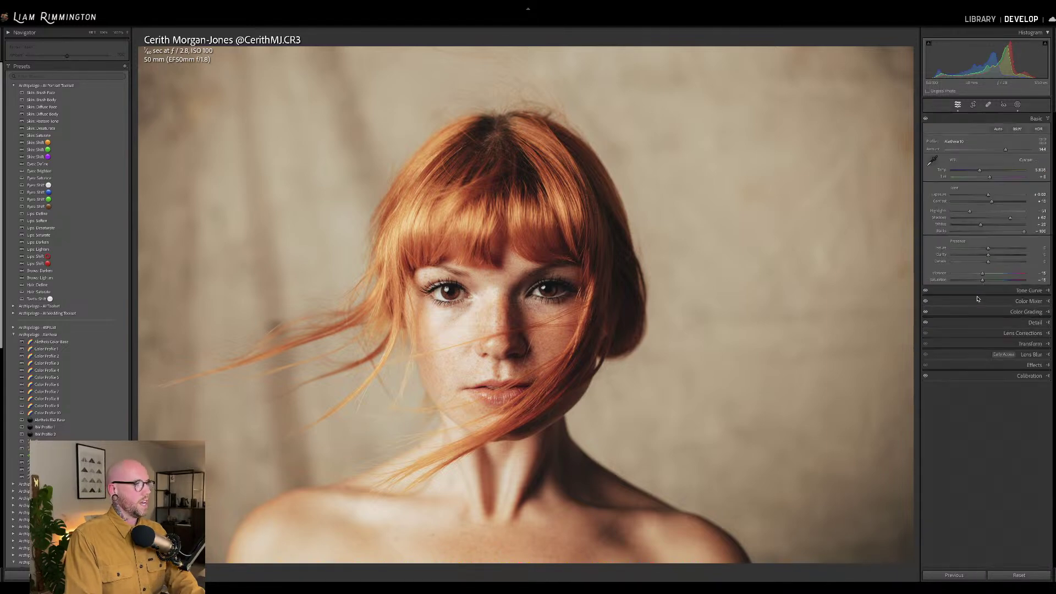
{"action": "left_click", "coordinate": [518, 299]}
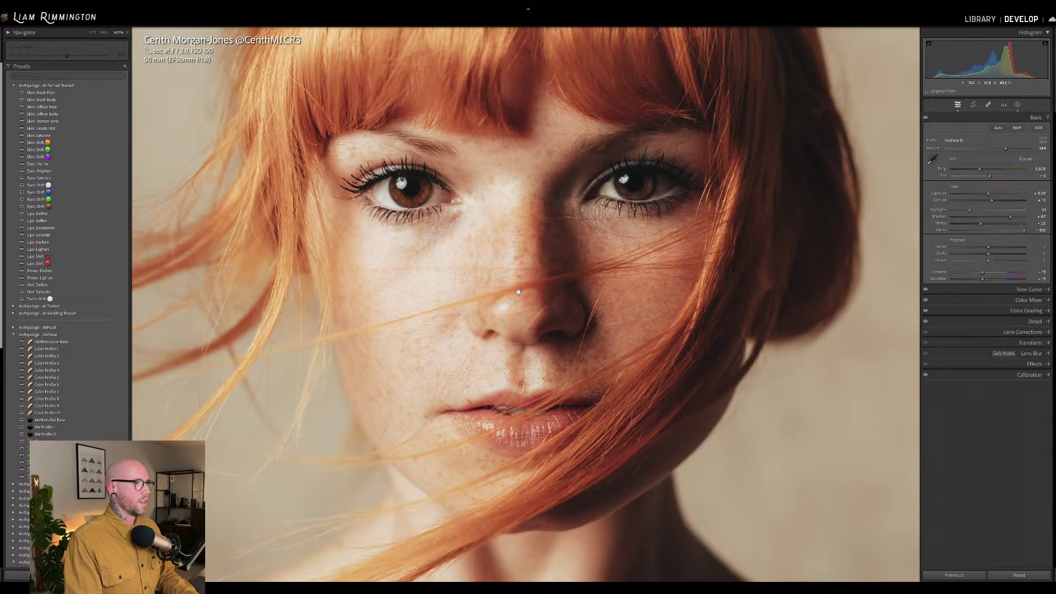
{"action": "left_click", "coordinate": [545, 264]}
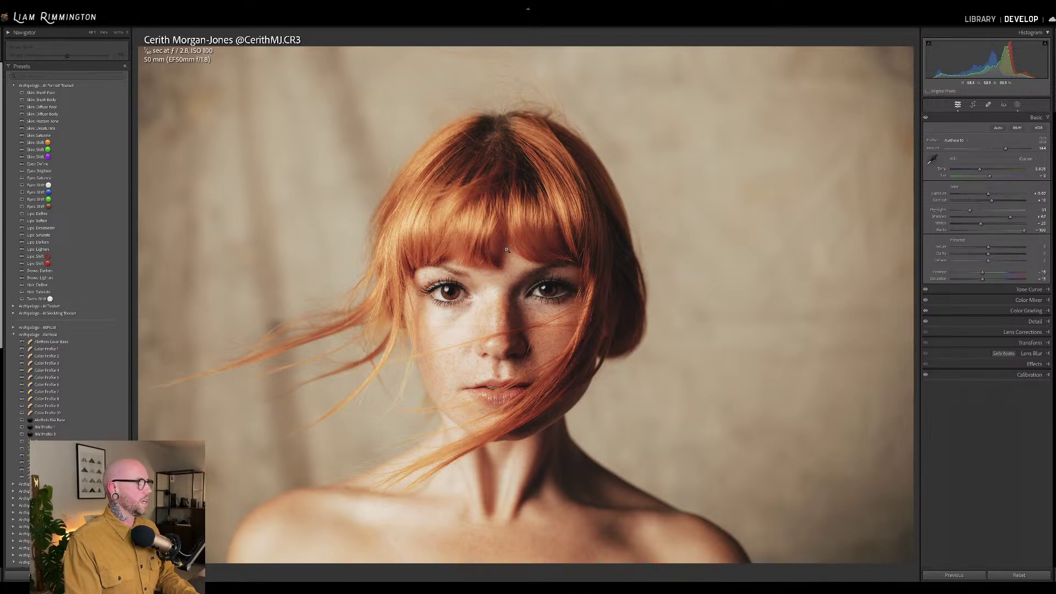
Apply a preset from the Archipelago Quest Mythos group to the portrait at an amount of about 30
{"action": "left_click", "coordinate": [15, 86]}
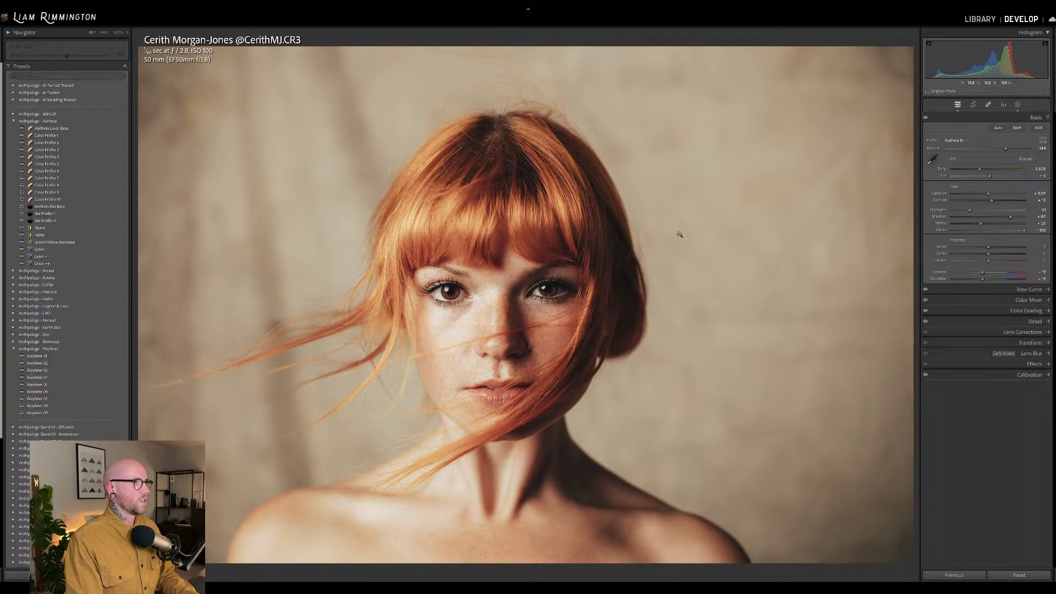
{"action": "left_click", "coordinate": [15, 121]}
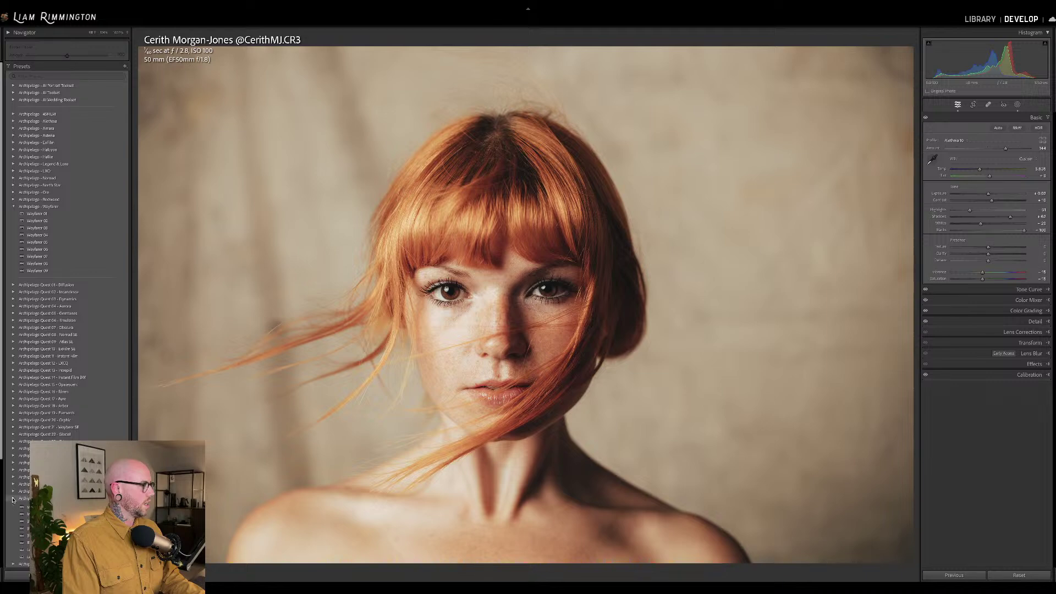
{"action": "scroll", "coordinate": [12, 502], "scroll_direction": "down", "scroll_amount": 4}
{"action": "left_click", "coordinate": [69, 381]}
{"action": "scroll", "coordinate": [69, 380], "scroll_direction": "down", "scroll_amount": 1}
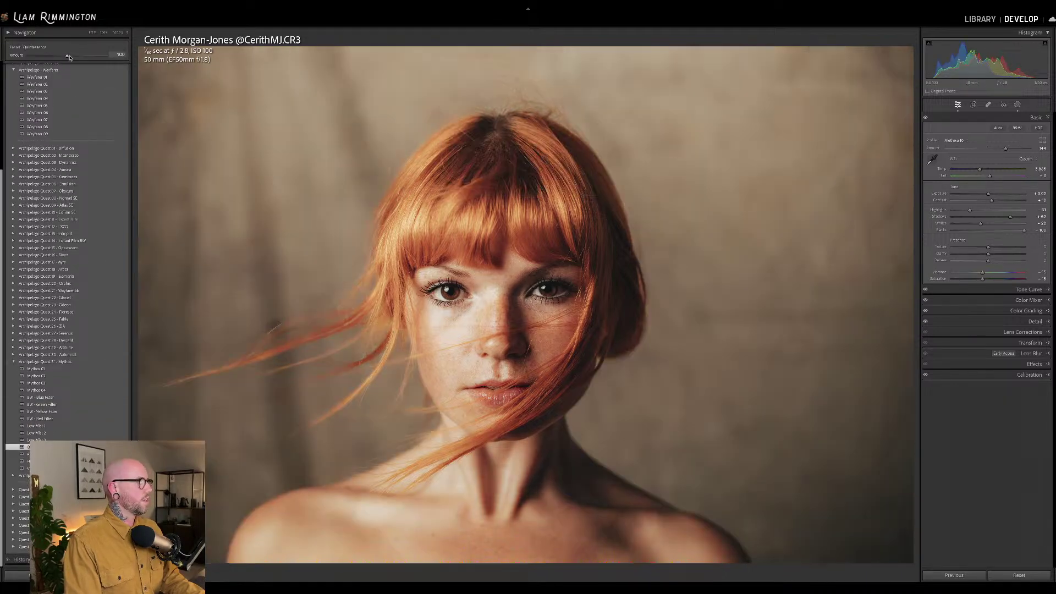
{"action": "left_click_drag", "start_coordinate": [70, 57], "coordinate": [40, 57]}
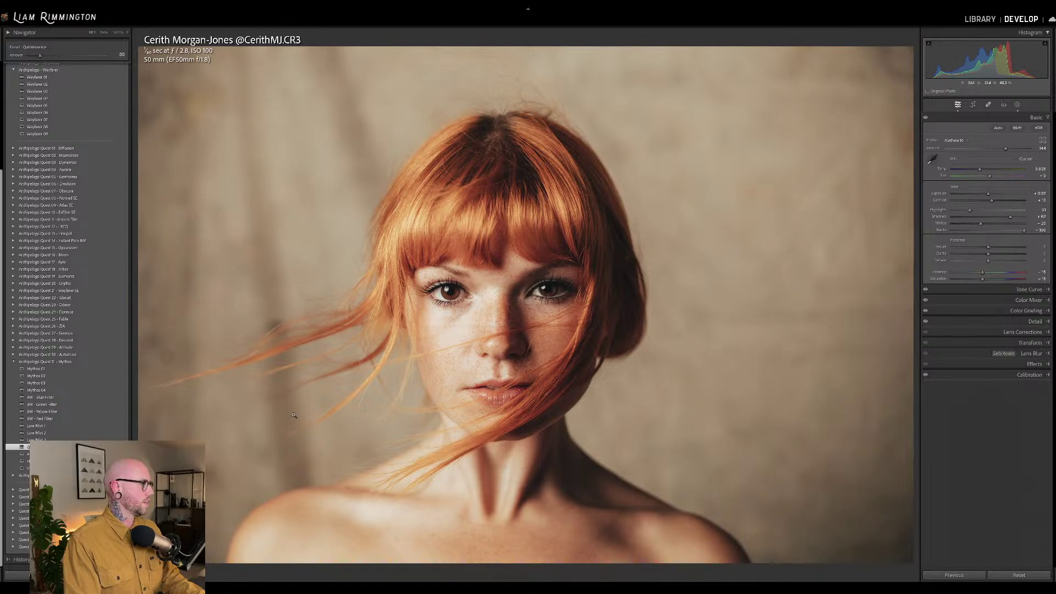
{"action": "left_click", "coordinate": [14, 361]}
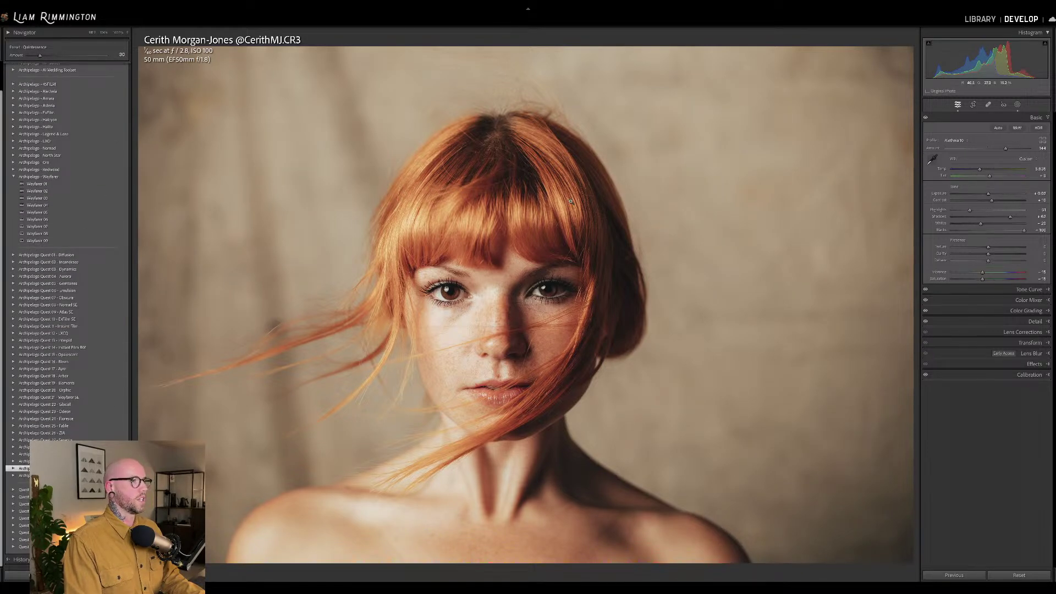
Compare the portrait before and after editing, both full size and side by side
{"action": "key", "text": "backslash"}
{"action": "key", "text": "backslash"}
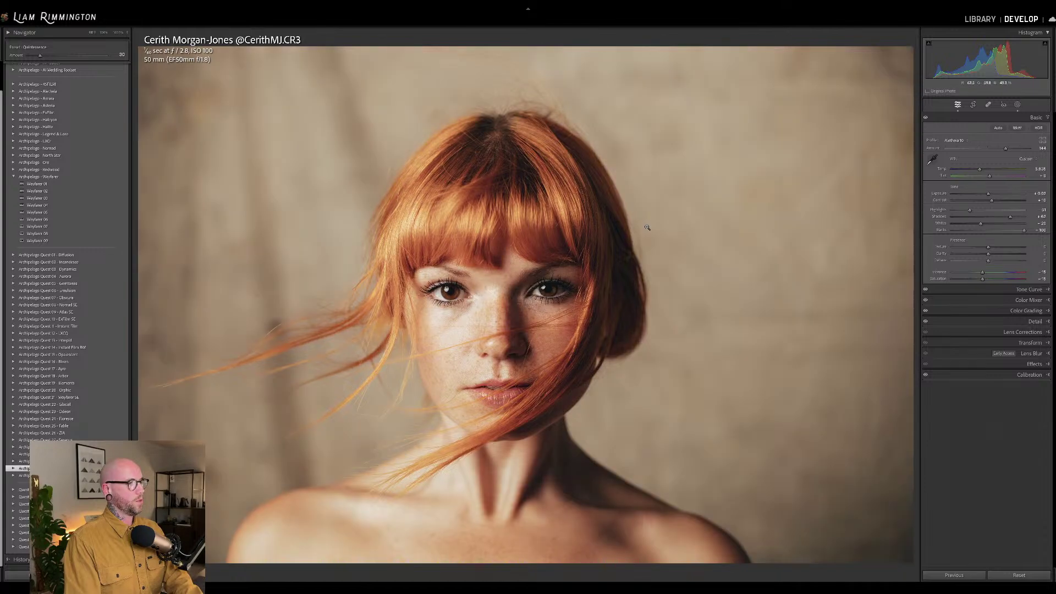
{"action": "key", "text": "backslash"}
{"action": "key", "text": "backslash"}
{"action": "key", "text": "y"}
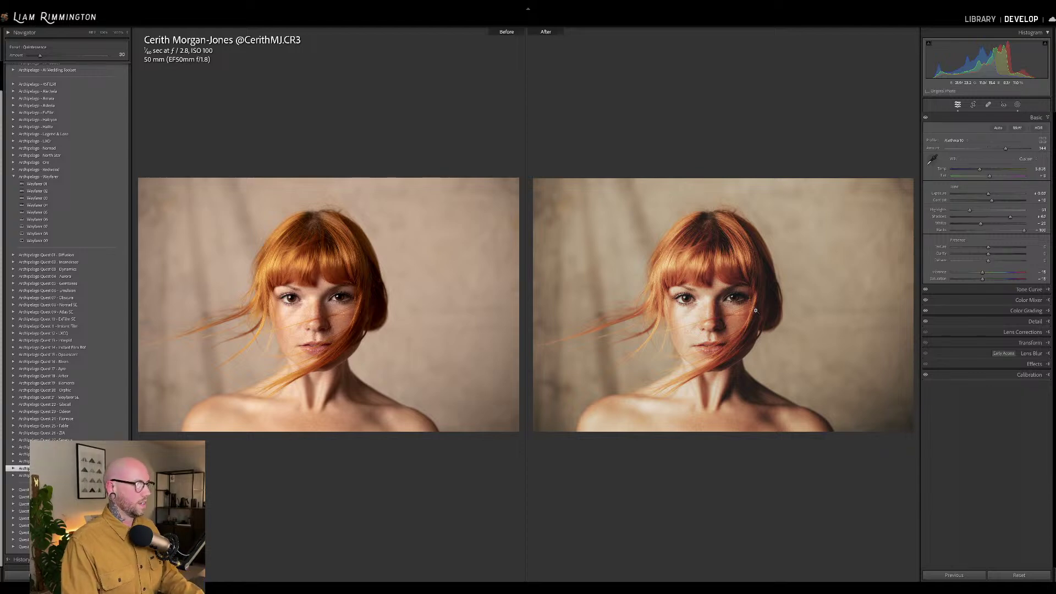
{"action": "key", "text": "y"}
{"action": "key", "text": "backslash"}
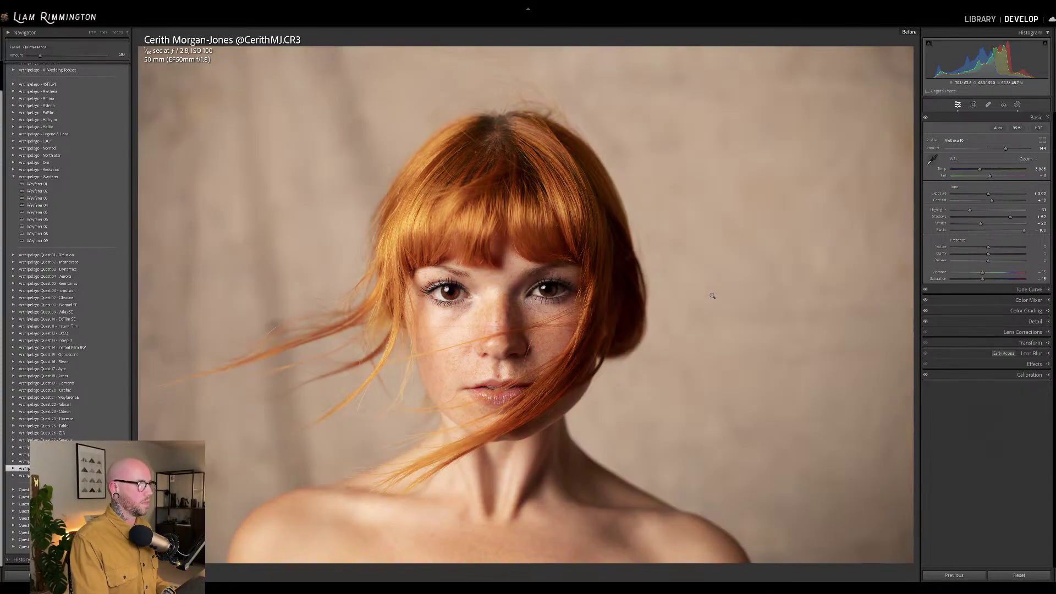
{"action": "key", "text": "backslash"}
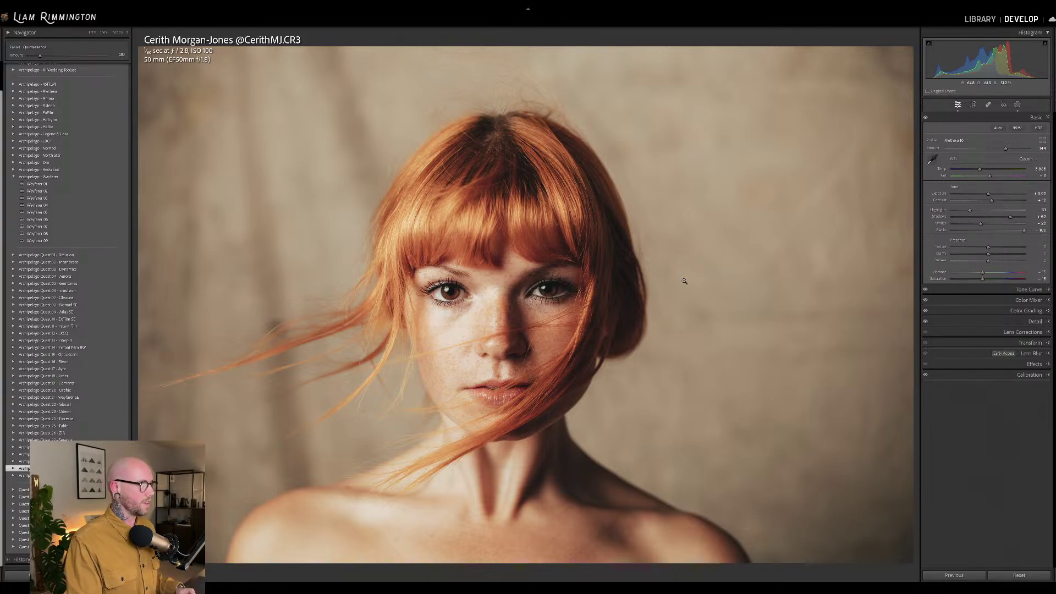
Open the following photo of the mother and child in the field, raise its exposure and warm its temperature
{"action": "key", "text": "Right"}
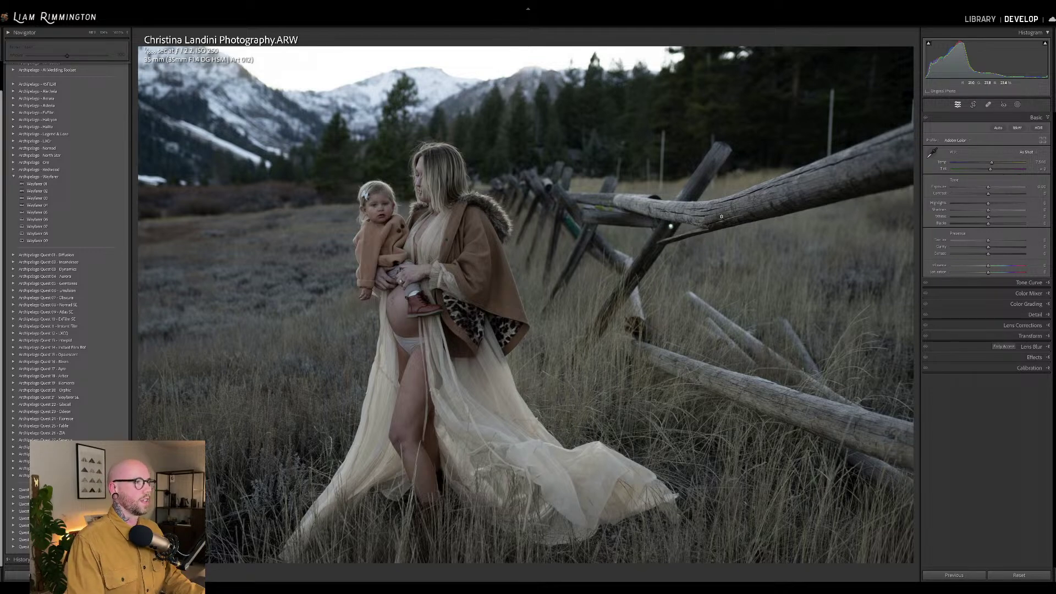
{"action": "left_click_drag", "start_coordinate": [971, 57], "coordinate": [996, 58]}
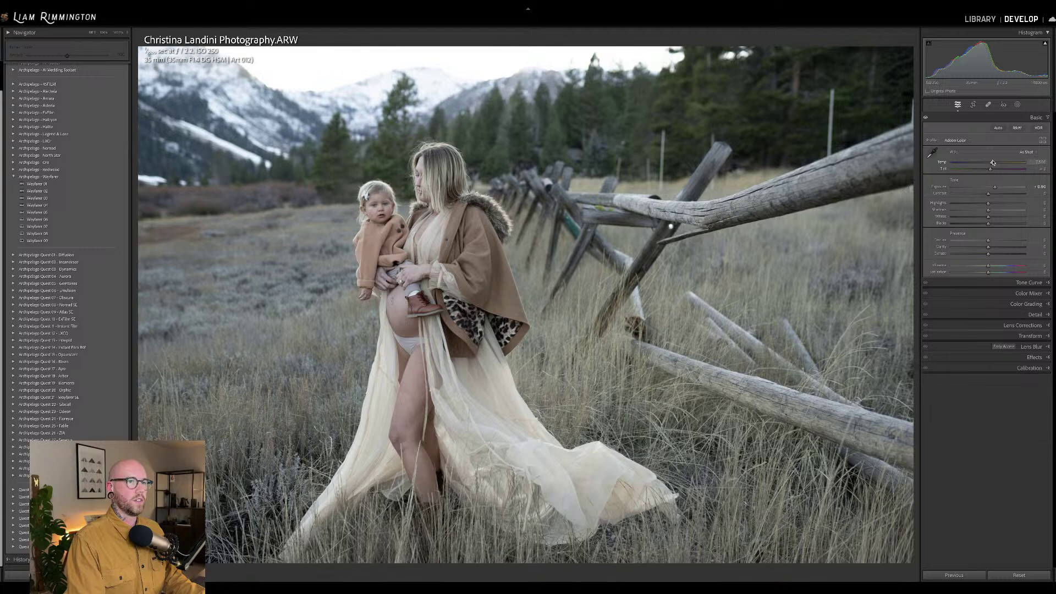
{"action": "left_click_drag", "start_coordinate": [992, 162], "coordinate": [1008, 162]}
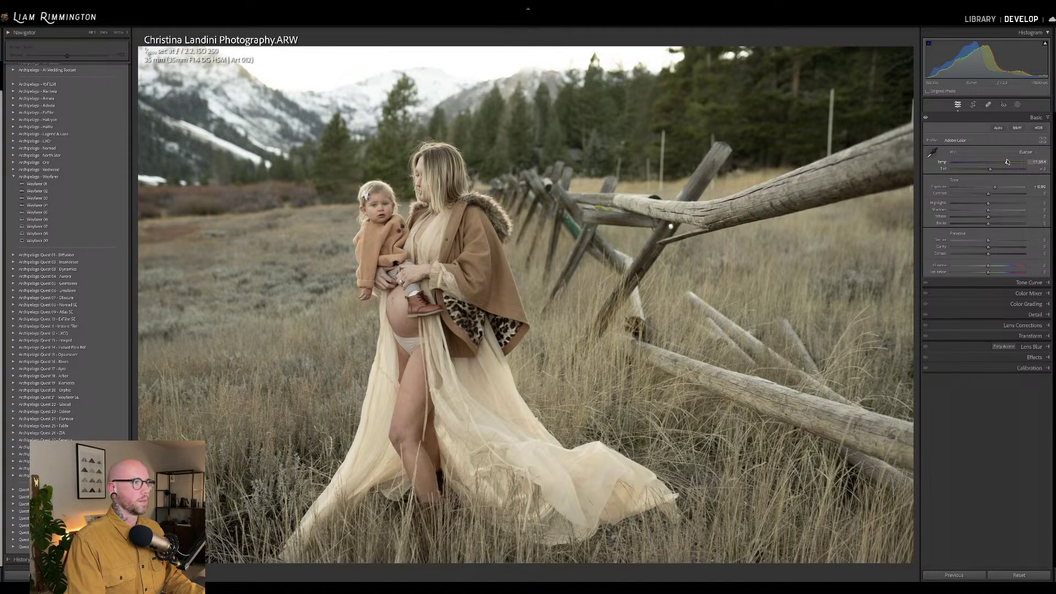
{"action": "left_click_drag", "start_coordinate": [1008, 162], "coordinate": [1010, 162]}
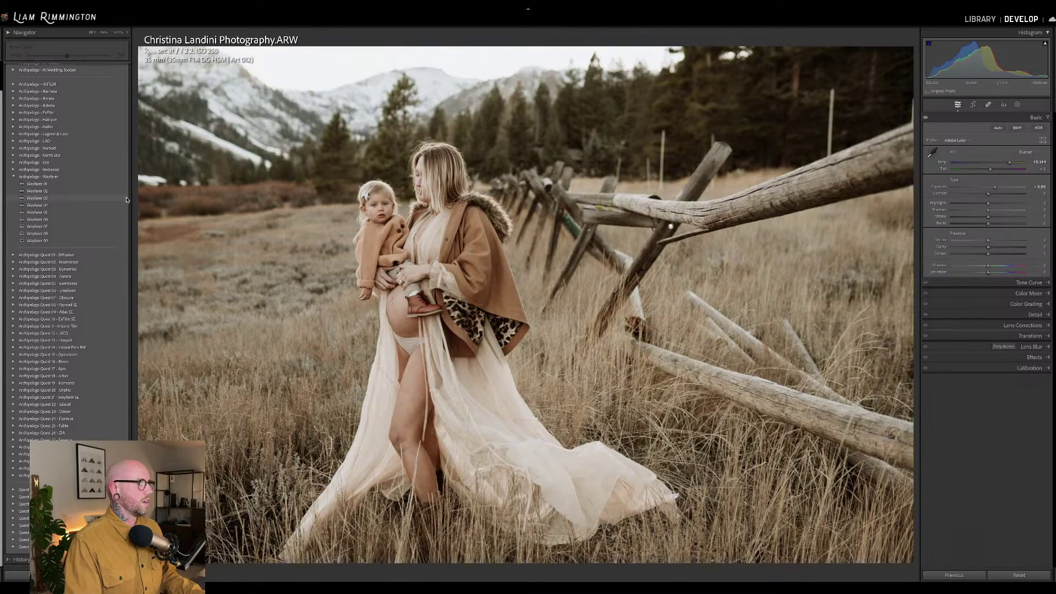
Apply the Wayfarer 03 preset to the field photo, compare it with the original and warm the temperature a little more
{"action": "left_click", "coordinate": [126, 199]}
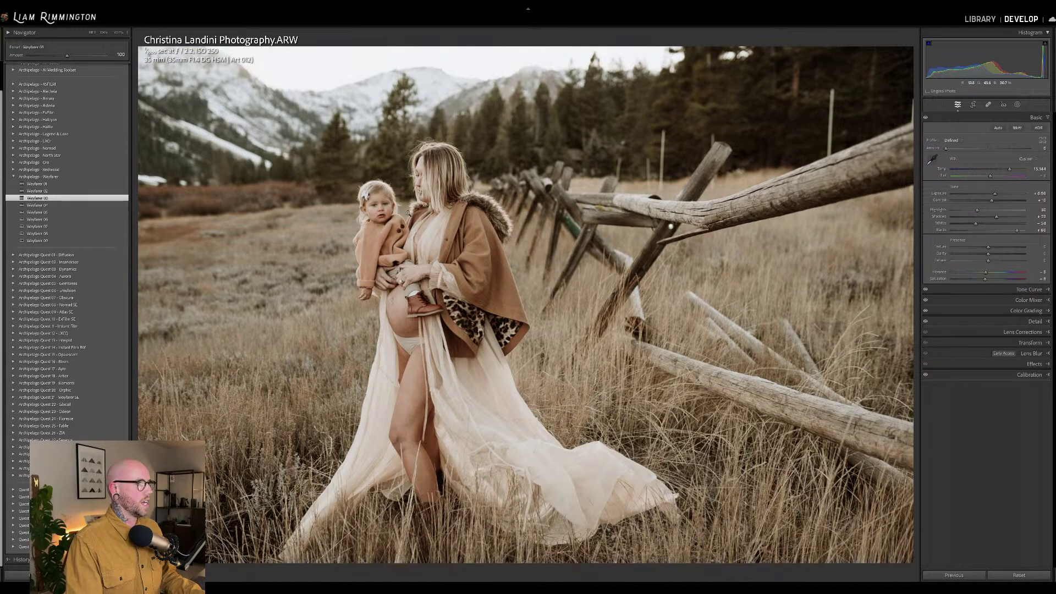
{"action": "key", "text": "backslash"}
{"action": "key", "text": "backslash"}
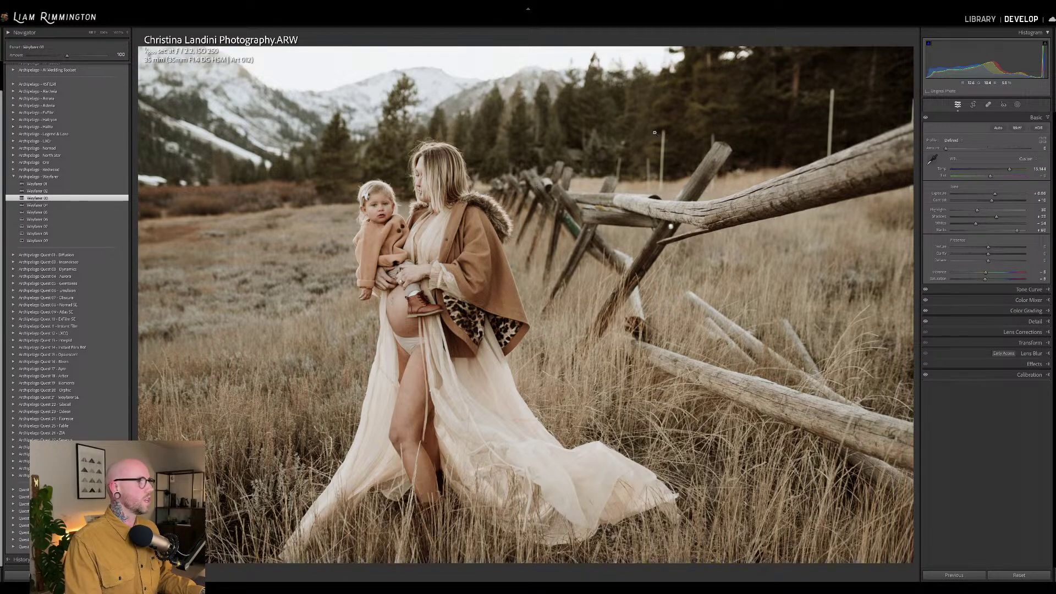
{"action": "left_click_drag", "start_coordinate": [1010, 169], "coordinate": [1015, 173]}
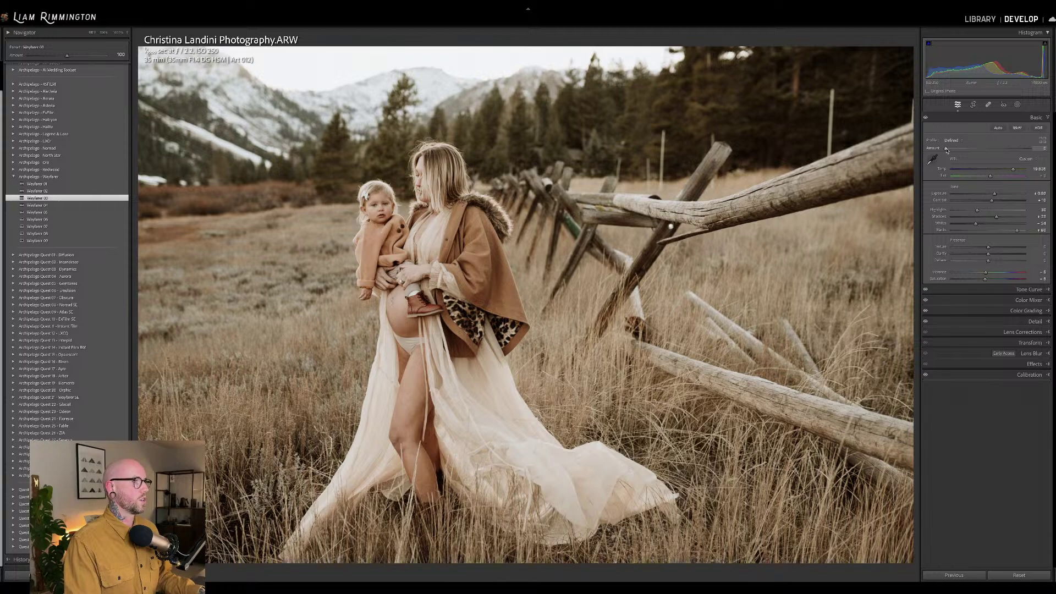
Raise the field photo's profile amount to about 23, judging the effect on the mother and child up close
{"action": "mouse_move", "coordinate": [946, 150]}
{"action": "left_mouse_down"}
{"action": "mouse_move", "coordinate": [972, 152]}
{"action": "mouse_move", "coordinate": [954, 151]}
{"action": "left_mouse_up"}
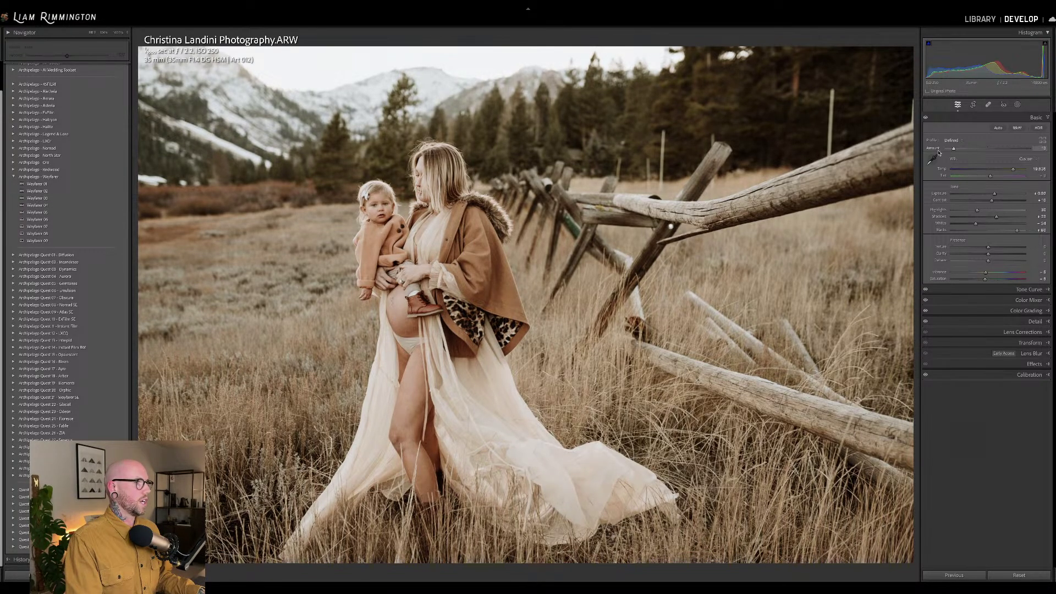
{"action": "left_click", "coordinate": [371, 238]}
{"action": "left_click_drag", "start_coordinate": [422, 209], "coordinate": [480, 262]}
{"action": "double_click", "coordinate": [939, 150]}
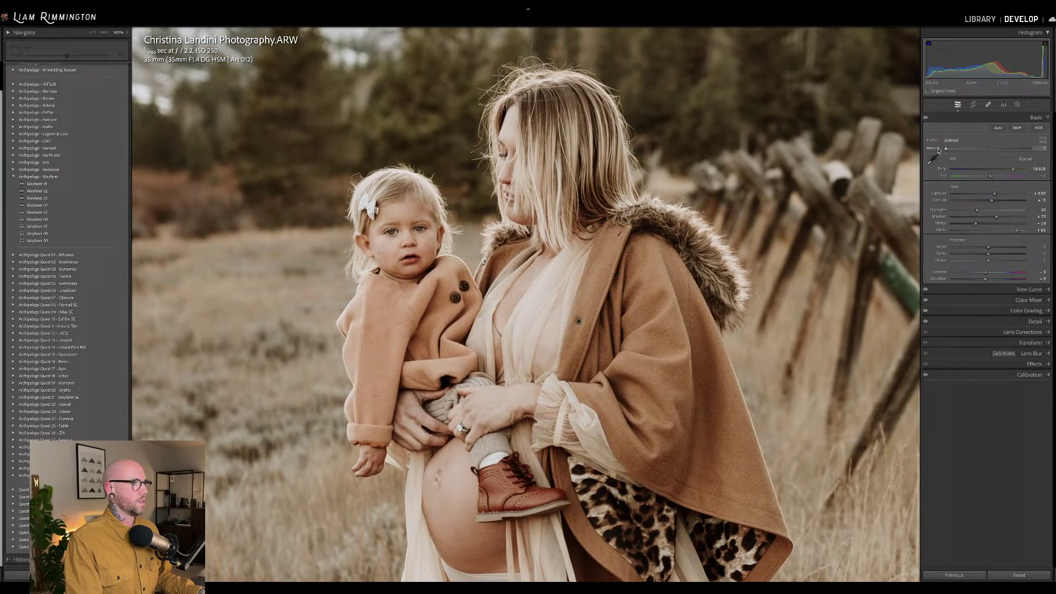
{"action": "left_click_drag", "start_coordinate": [946, 149], "coordinate": [957, 152]}
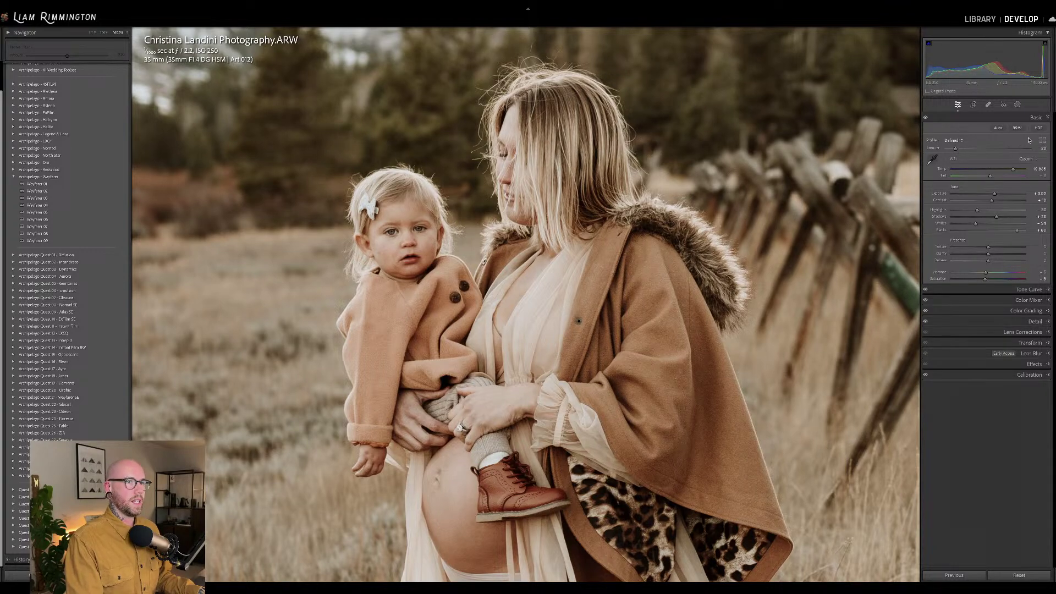
{"action": "left_click", "coordinate": [611, 248]}
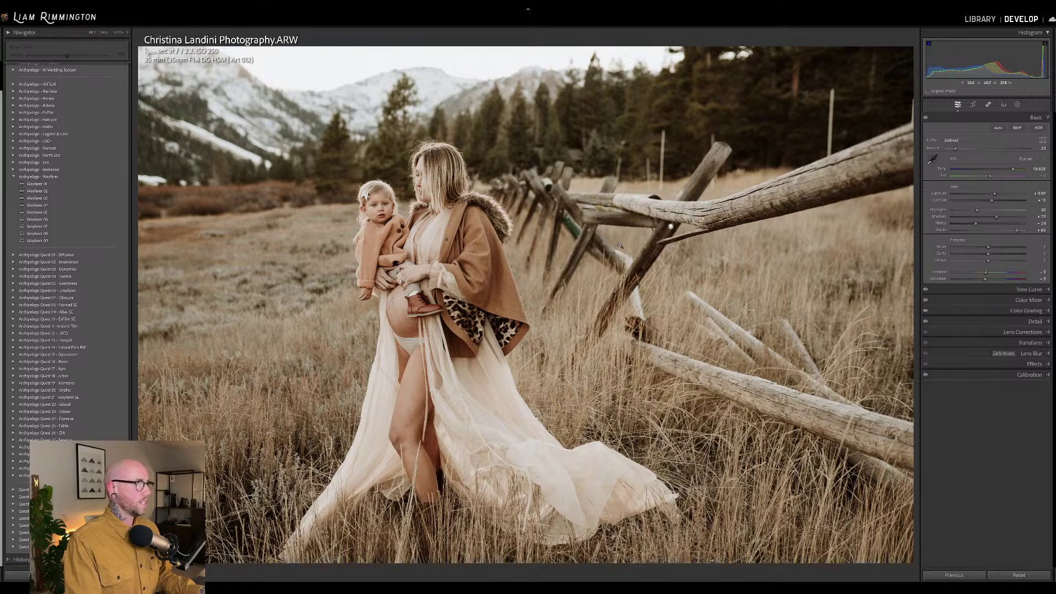
Compare the field photo before and after editing, in full, up close on the mother and child, and side by side
{"action": "key", "text": "backslash"}
{"action": "key", "text": "backslash"}
{"action": "key", "text": "backslash"}
{"action": "key", "text": "backslash"}
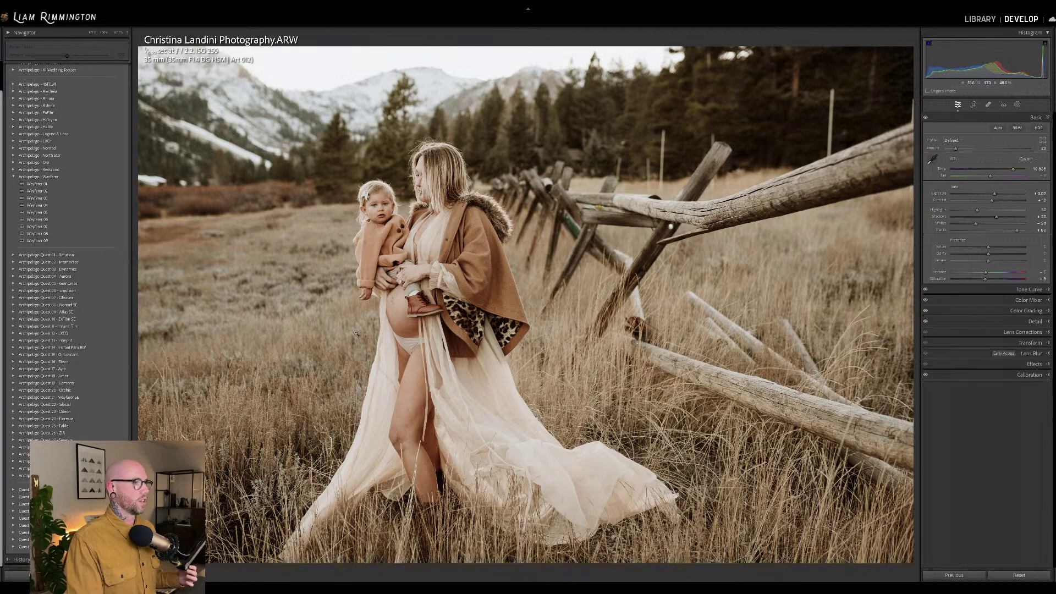
{"action": "left_click", "coordinate": [430, 296]}
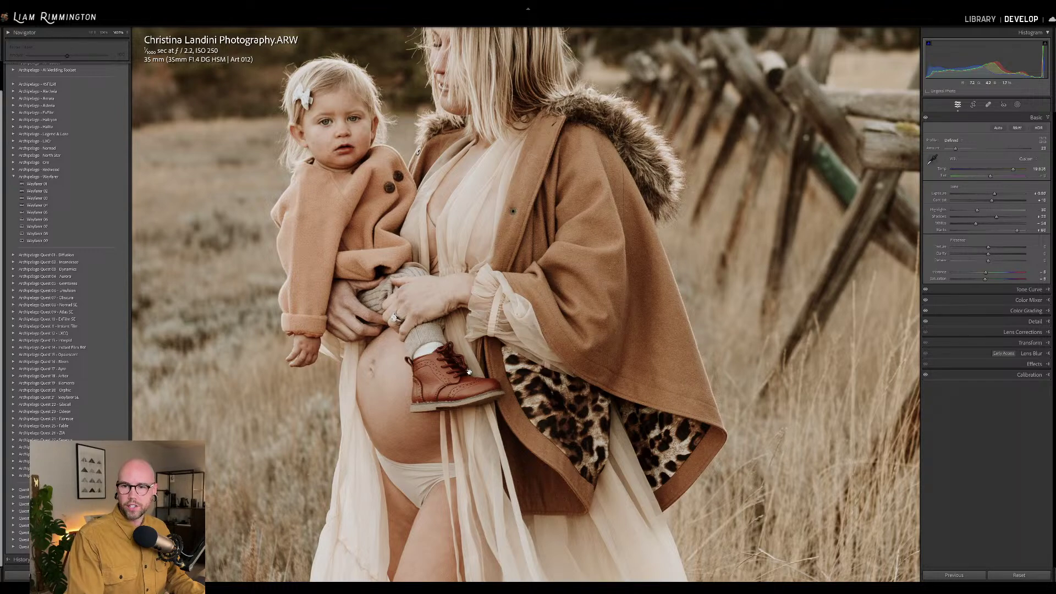
{"action": "left_click_drag", "start_coordinate": [521, 308], "coordinate": [627, 375]}
{"action": "key", "text": "y"}
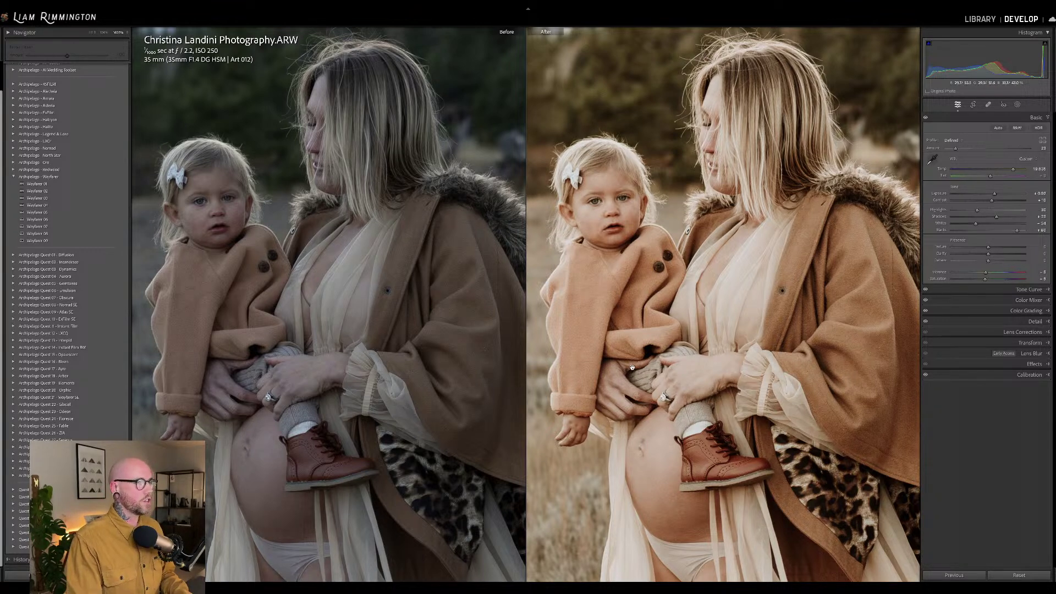
{"action": "left_click", "coordinate": [696, 294]}
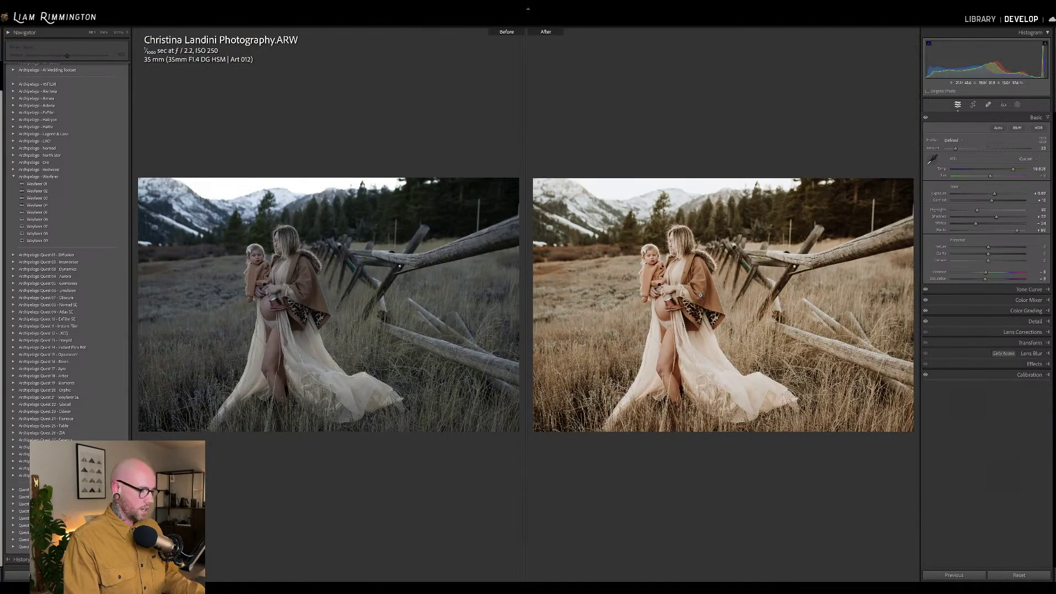
{"action": "key", "text": "y"}
Fine-tune the field photo's exposure and shadows, cool its temperature slightly, and compare the result with the original
{"action": "left_click_drag", "start_coordinate": [985, 46], "coordinate": [957, 57]}
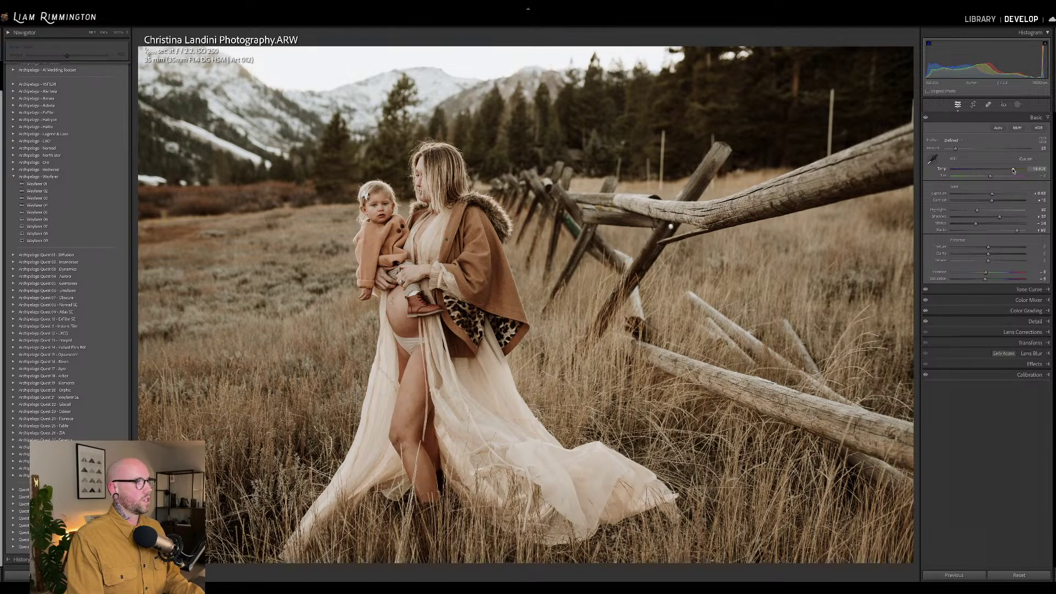
{"action": "left_click_drag", "start_coordinate": [1016, 170], "coordinate": [1012, 171]}
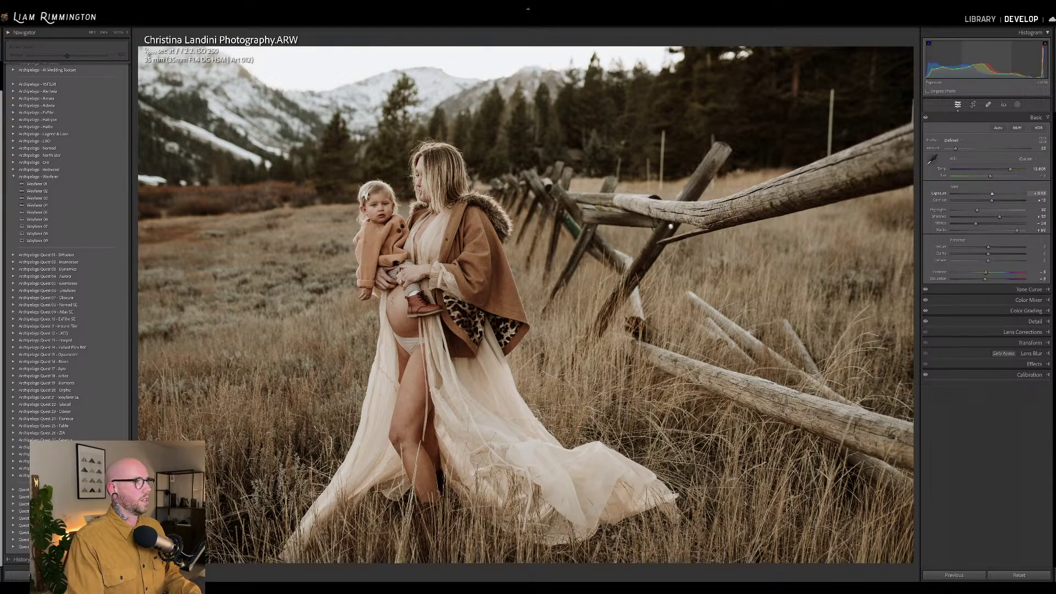
{"action": "left_click_drag", "start_coordinate": [985, 69], "coordinate": [999, 69]}
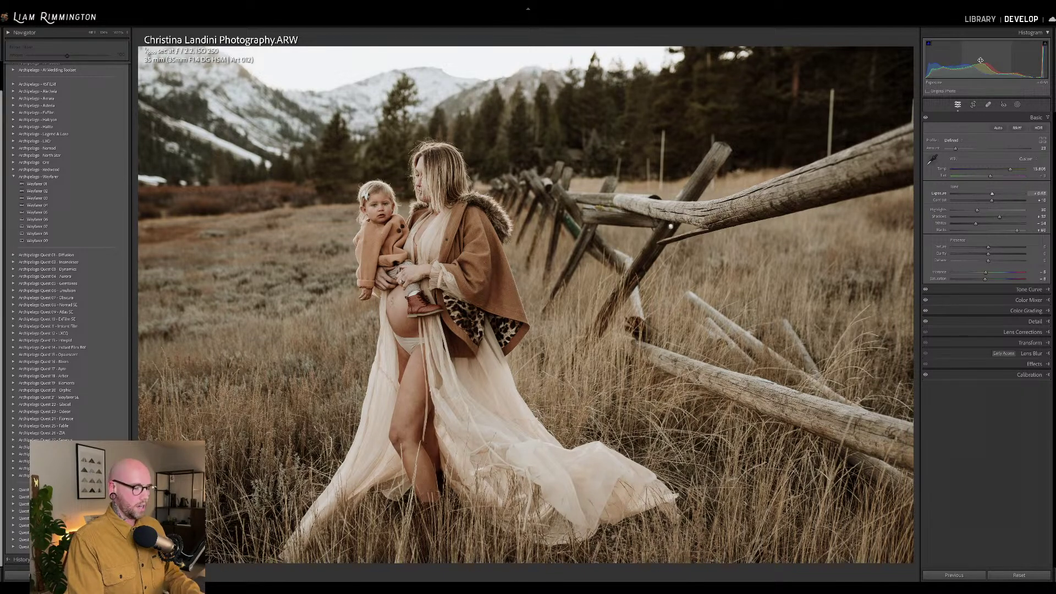
{"action": "key", "text": "backslash"}
{"action": "key", "text": "backslash"}
{"action": "key", "text": "backslash"}
{"action": "key", "text": "backslash"}
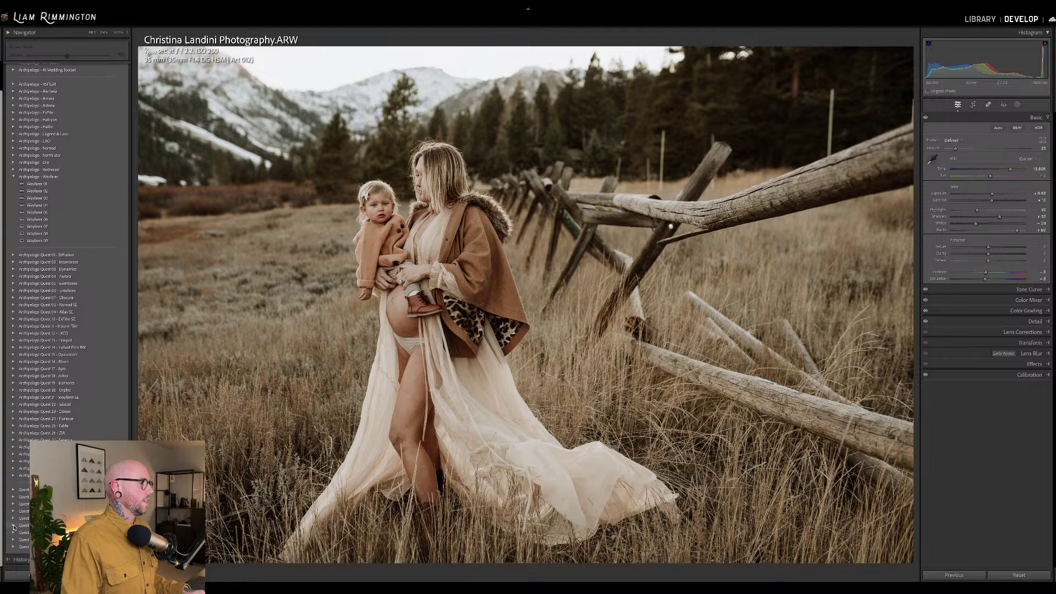
Apply the preset that adds floating snow-like particles to the field photo and compare it with the original, in full and side by side
{"action": "left_click", "coordinate": [13, 526]}
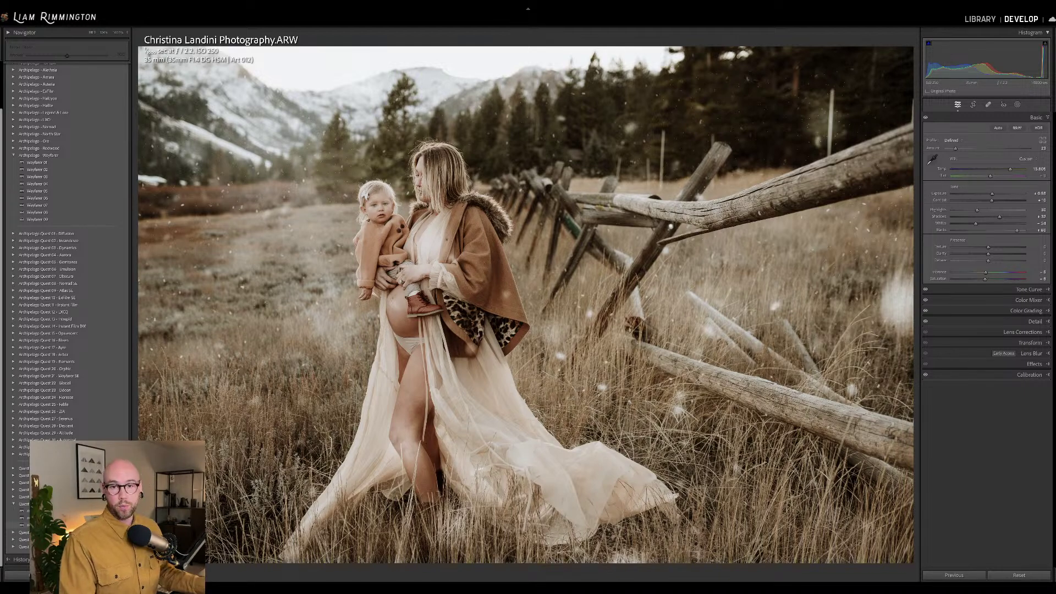
{"action": "left_click", "coordinate": [16, 525]}
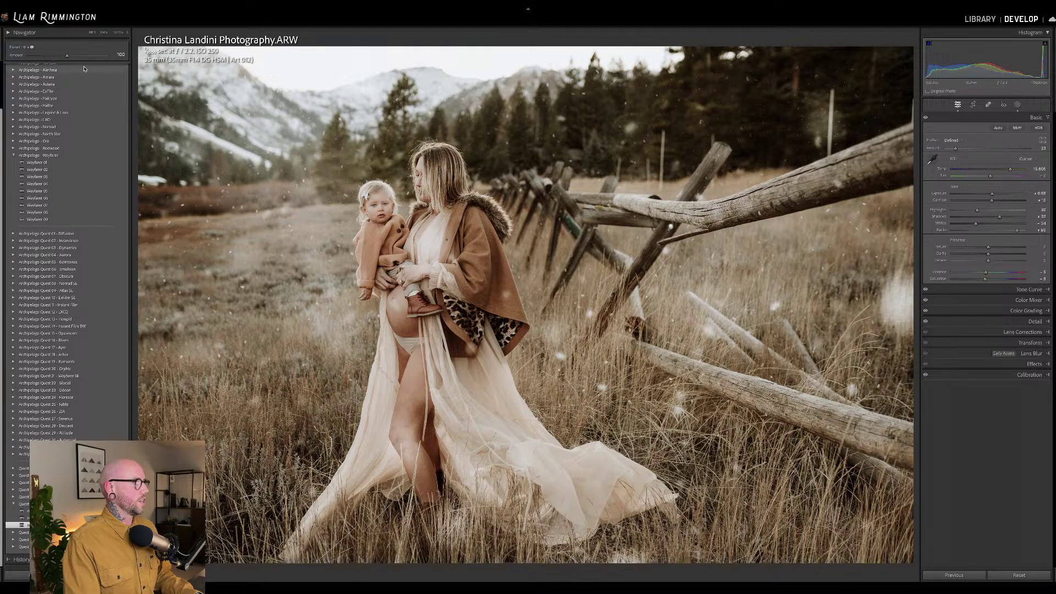
{"action": "mouse_move", "coordinate": [69, 57]}
{"action": "left_mouse_down"}
{"action": "mouse_move", "coordinate": [85, 60]}
{"action": "mouse_move", "coordinate": [64, 62]}
{"action": "left_mouse_up"}
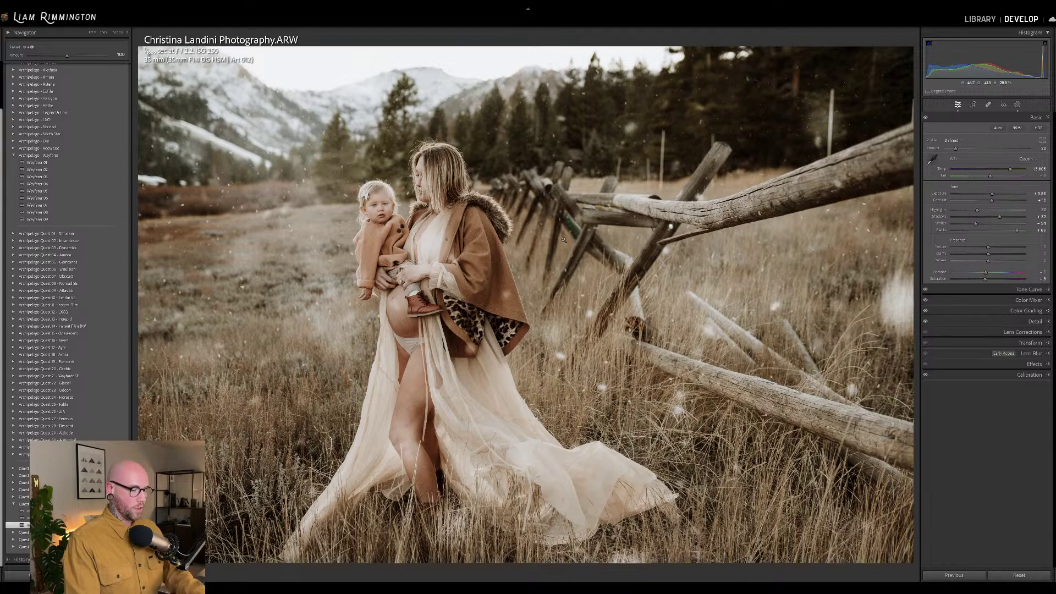
{"action": "key", "text": "backslash"}
{"action": "key", "text": "backslash"}
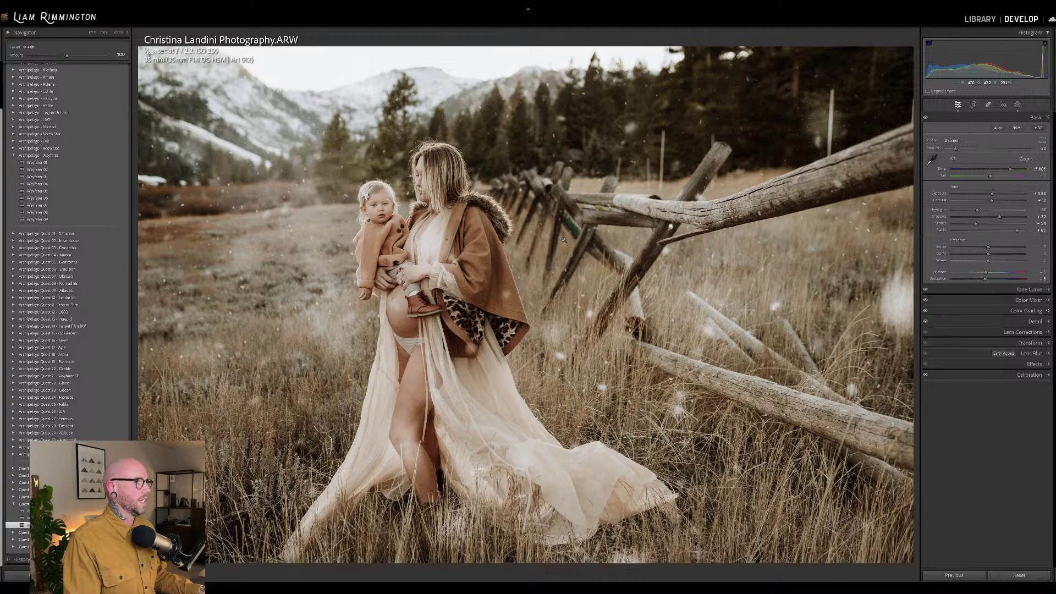
{"action": "left_click", "coordinate": [14, 505]}
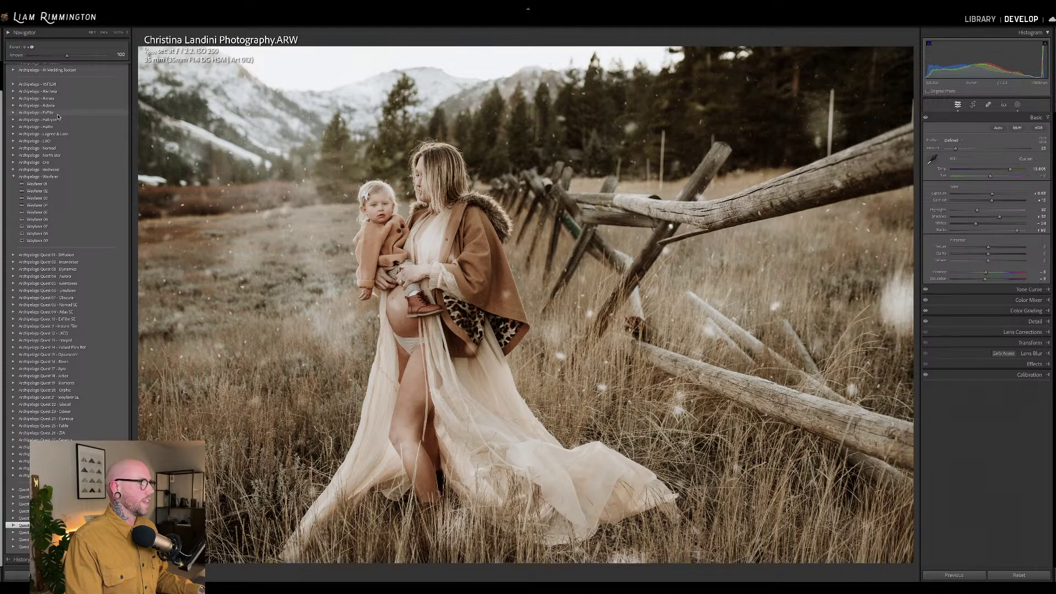
{"action": "scroll", "coordinate": [58, 116], "scroll_direction": "up", "scroll_amount": 2}
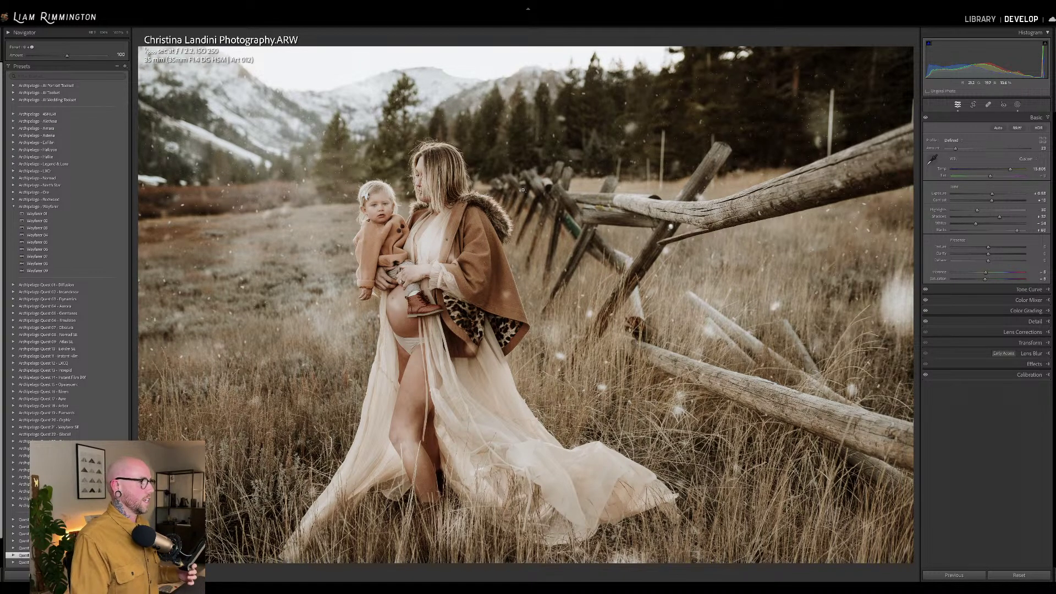
{"action": "key", "text": "y"}
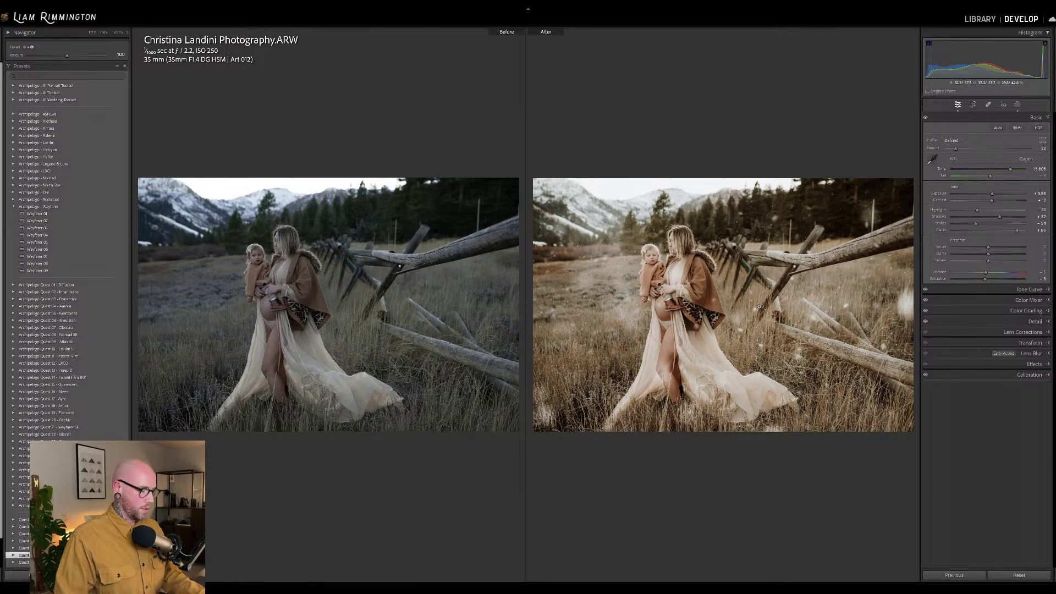
{"action": "key", "text": "y"}
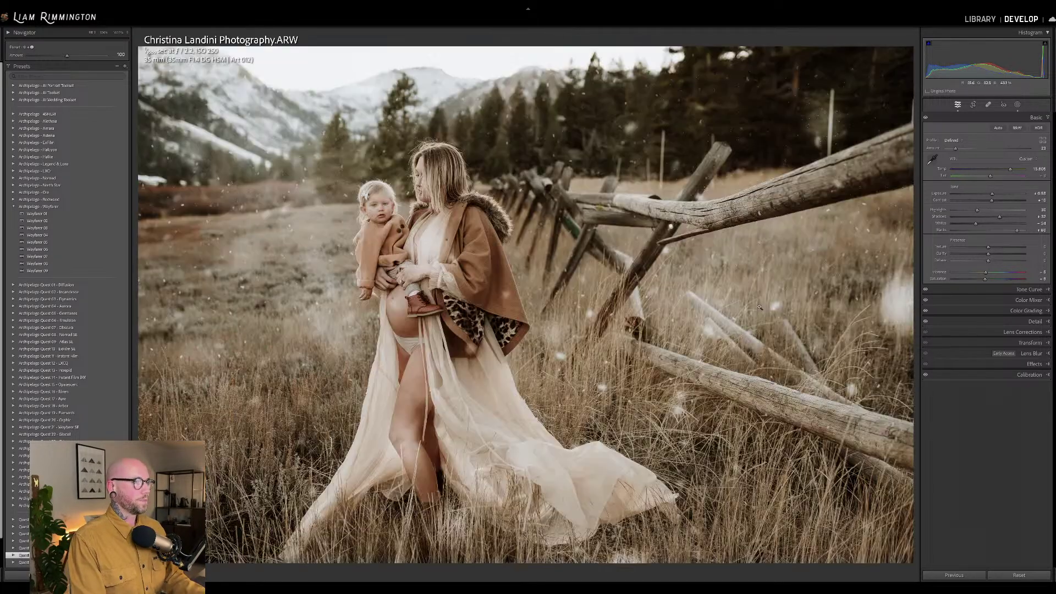
Open the following photo of the kissing couple, strongly raise its exposure and warm its temperature
{"action": "key", "text": "Right"}
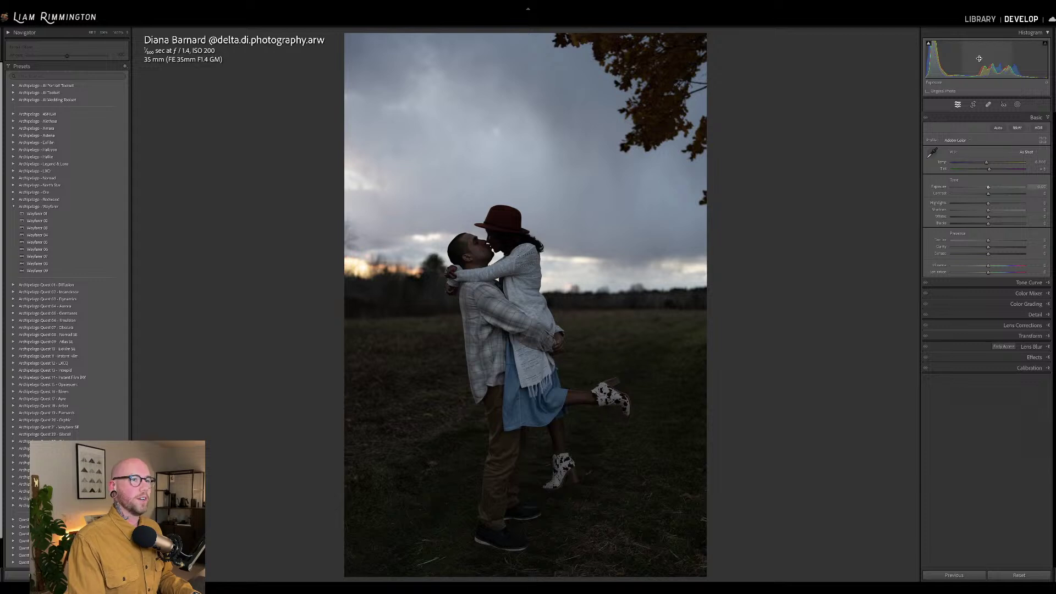
{"action": "left_click_drag", "start_coordinate": [987, 58], "coordinate": [1042, 58]}
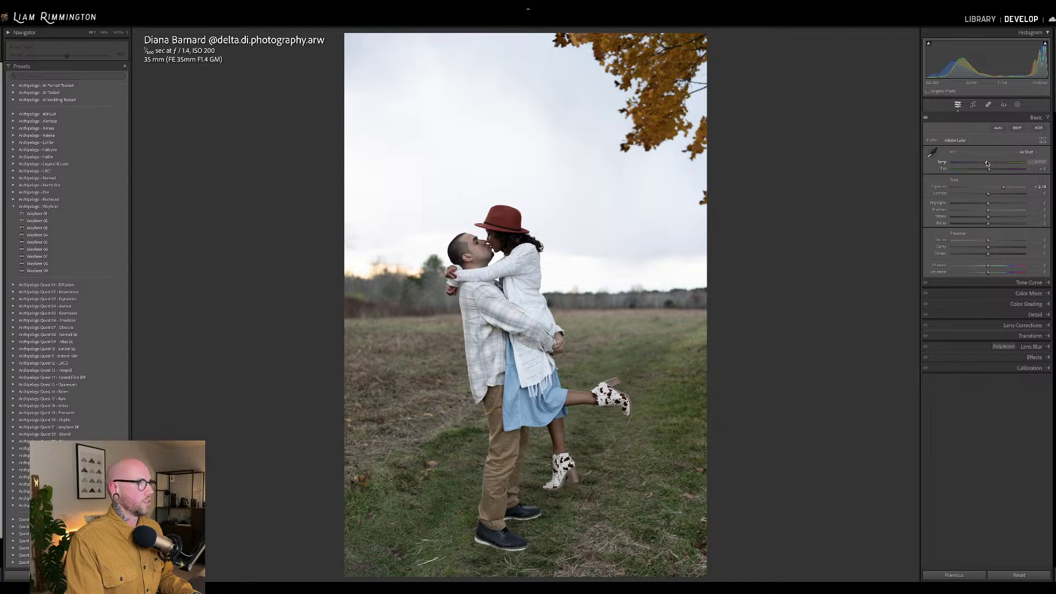
{"action": "left_click_drag", "start_coordinate": [988, 163], "coordinate": [997, 163]}
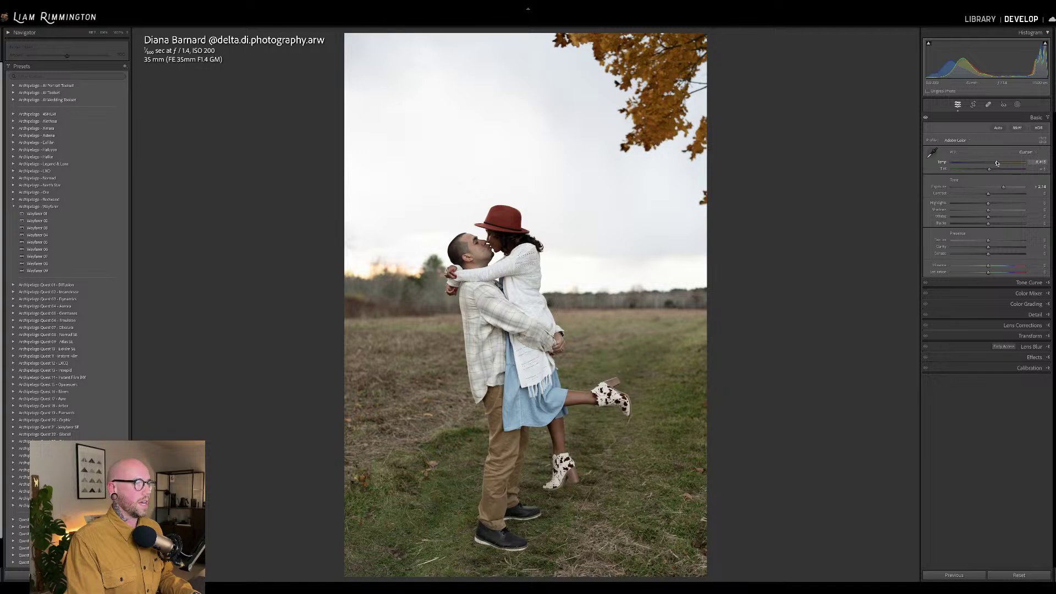
{"action": "left_click_drag", "start_coordinate": [998, 163], "coordinate": [1000, 163]}
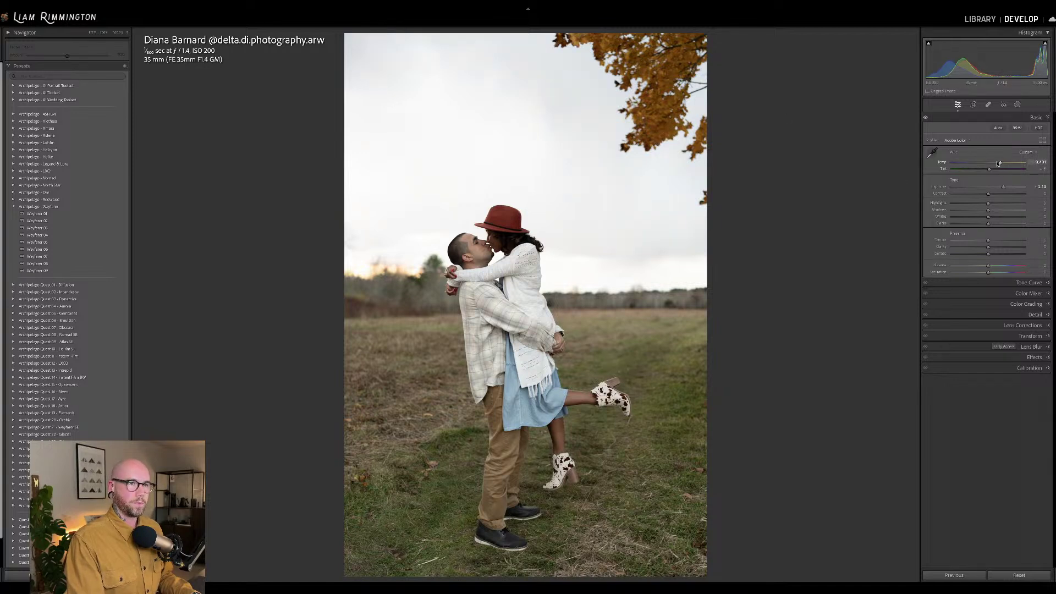
{"action": "left_click_drag", "start_coordinate": [1001, 163], "coordinate": [1002, 163]}
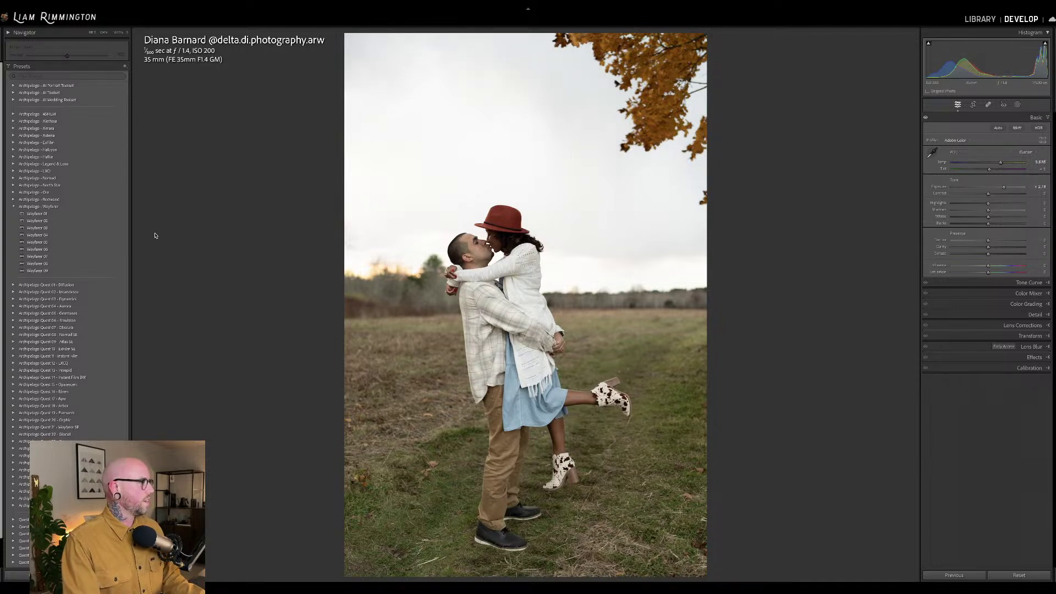
Apply the Wayfarer 04 preset to the couple photo and compare it with the original
{"action": "left_click", "coordinate": [122, 237]}
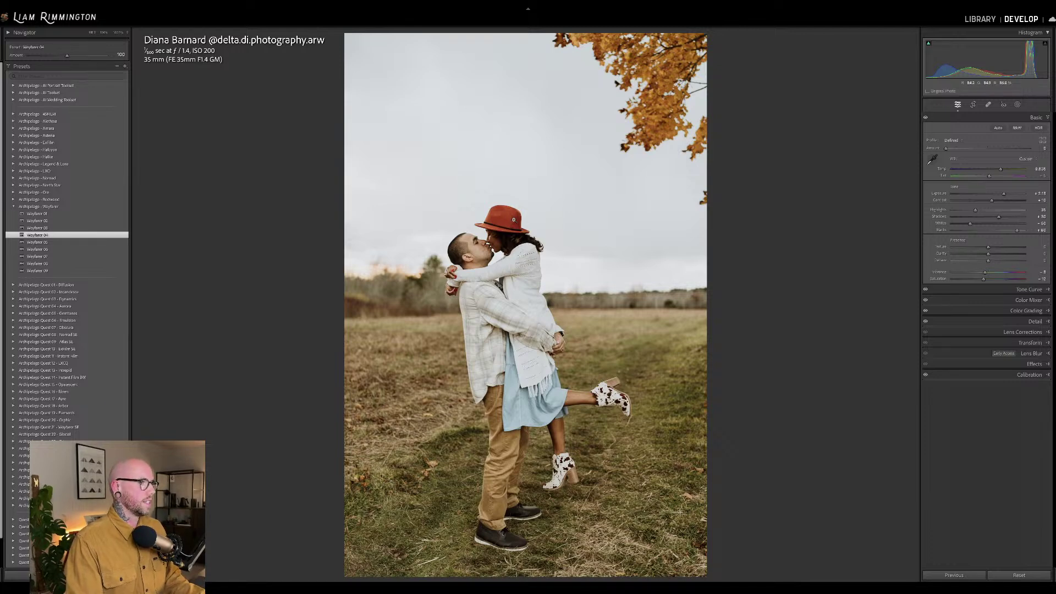
{"action": "key", "text": "backslash"}
{"action": "key", "text": "backslash"}
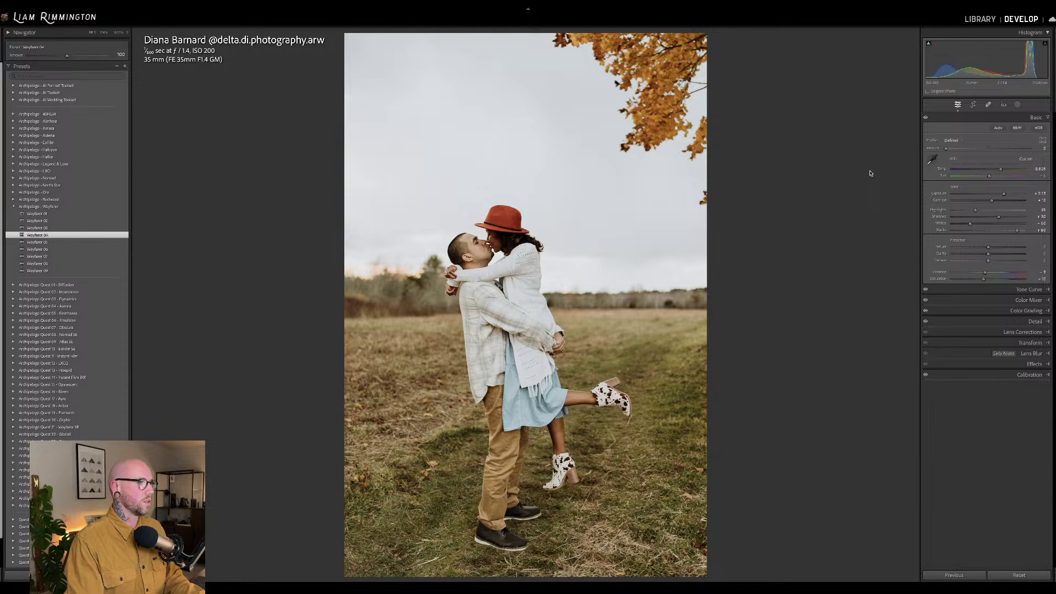
Apply the AI Toolset's Sky Saver preset to the couple photo at an amount of about 155, and slightly lower the exposure
{"action": "left_click", "coordinate": [14, 93]}
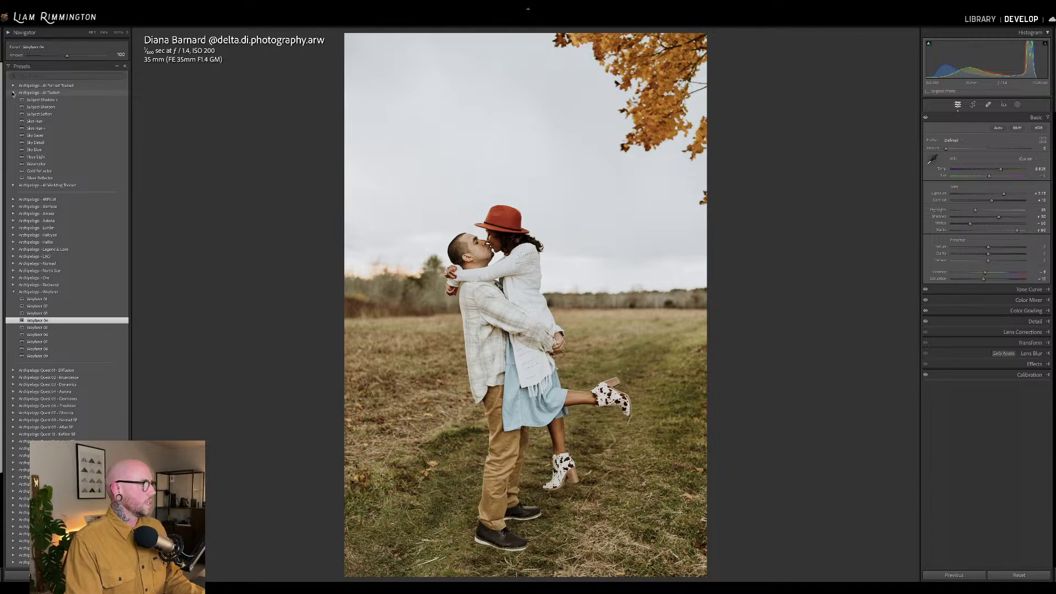
{"action": "left_click", "coordinate": [44, 135]}
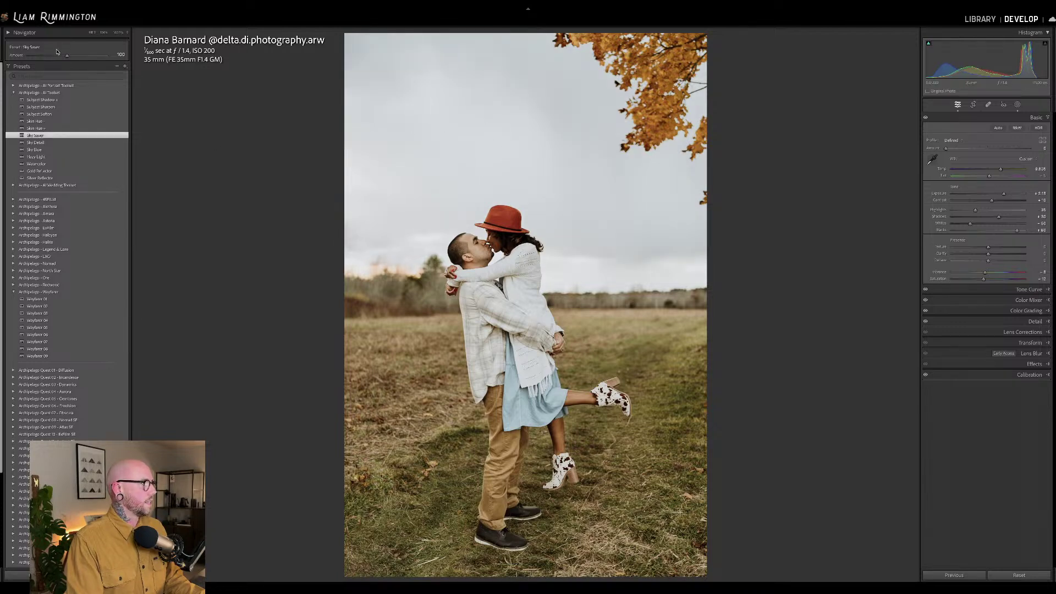
{"action": "mouse_move", "coordinate": [67, 56]}
{"action": "left_mouse_down"}
{"action": "mouse_move", "coordinate": [10, 61]}
{"action": "mouse_move", "coordinate": [79, 65]}
{"action": "left_mouse_up"}
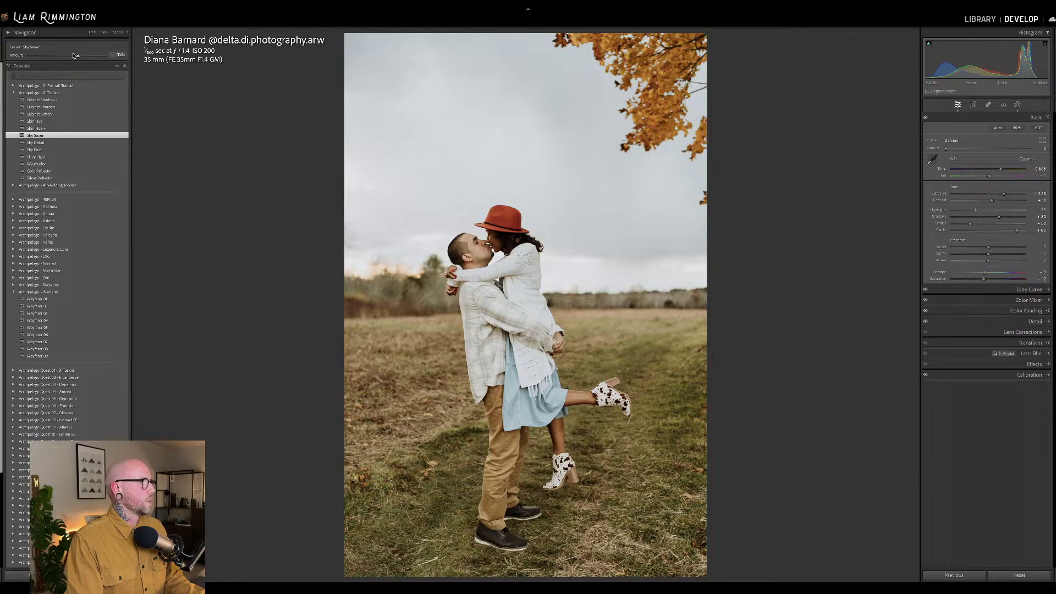
{"action": "left_click_drag", "start_coordinate": [79, 59], "coordinate": [88, 61]}
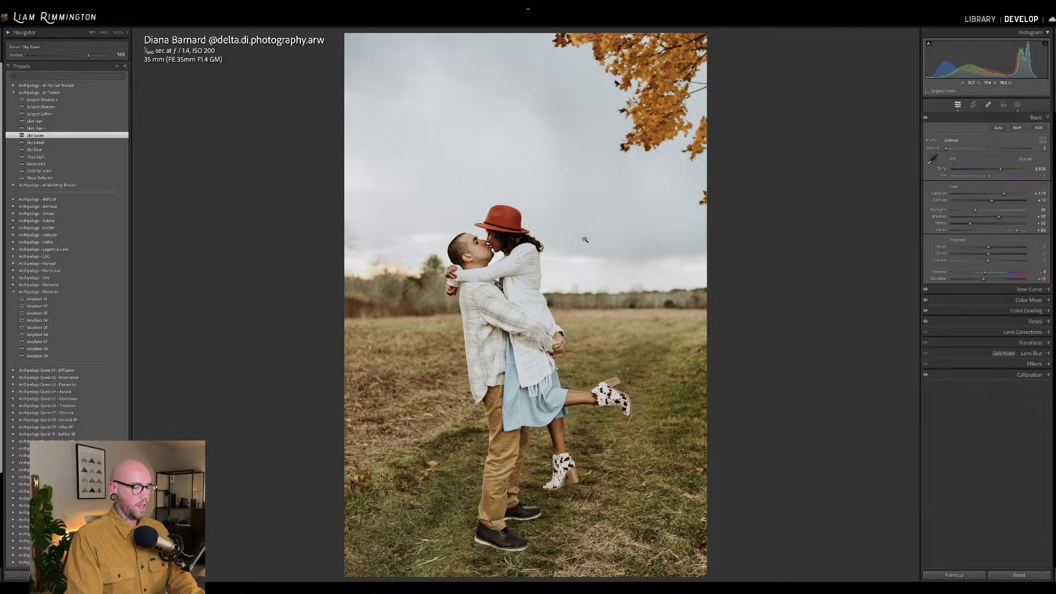
{"action": "key", "text": "backslash"}
{"action": "key", "text": "backslash"}
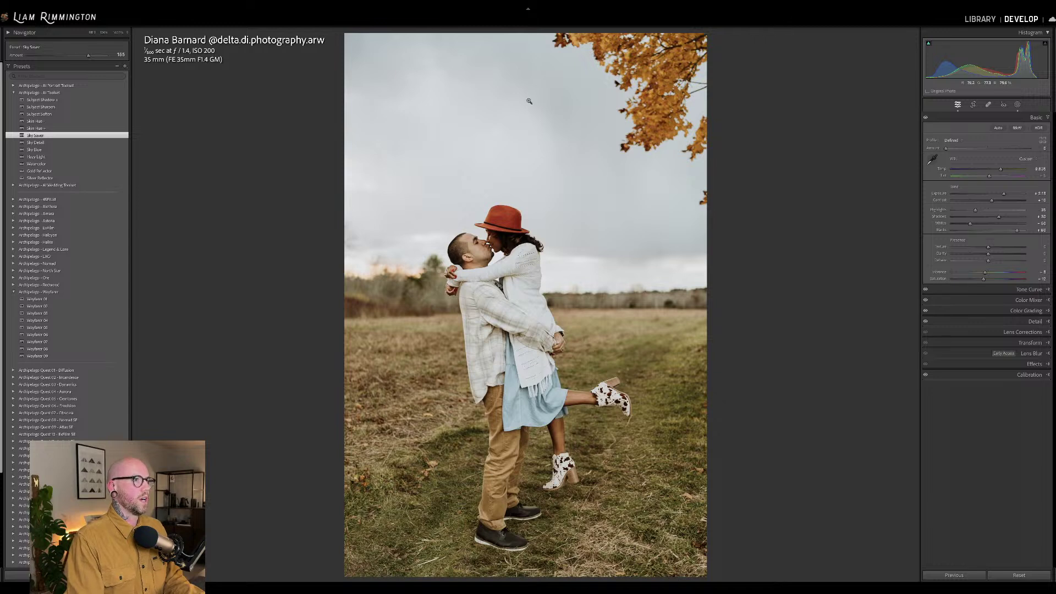
{"action": "left_click_drag", "start_coordinate": [1005, 194], "coordinate": [1001, 194]}
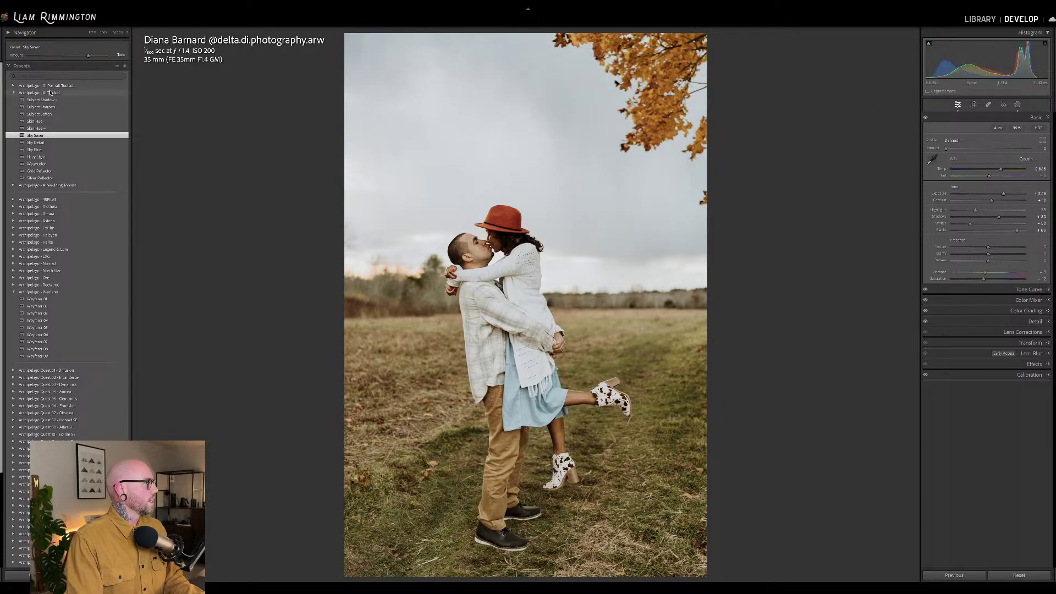
{"action": "left_click", "coordinate": [15, 93]}
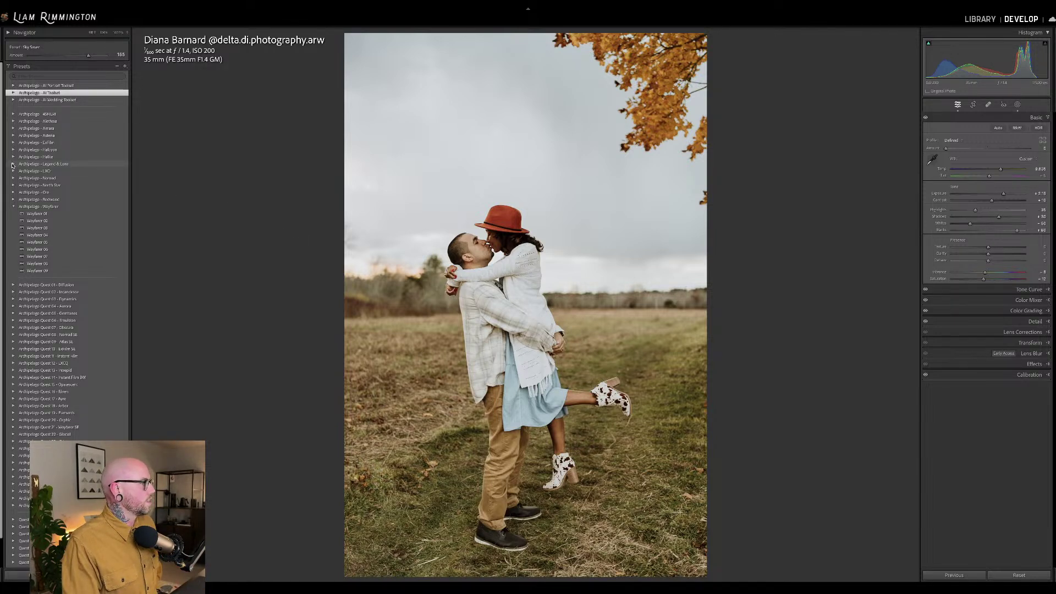
Apply the Lore - Faded Print preset to the couple photo, reduce its amount to 41 and compare the result with the original
{"action": "left_click", "coordinate": [13, 164]}
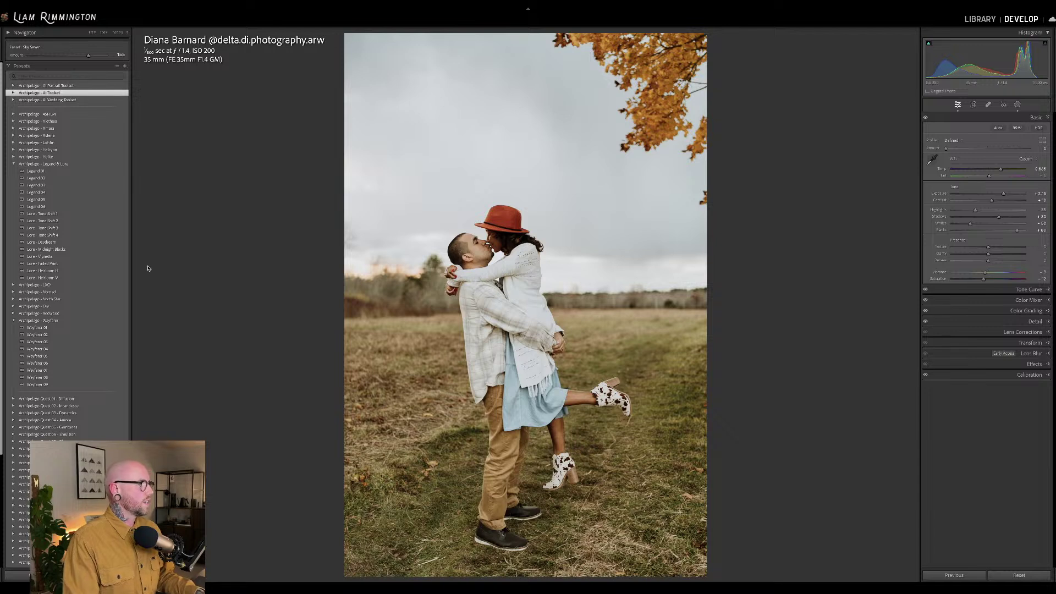
{"action": "left_click", "coordinate": [127, 264]}
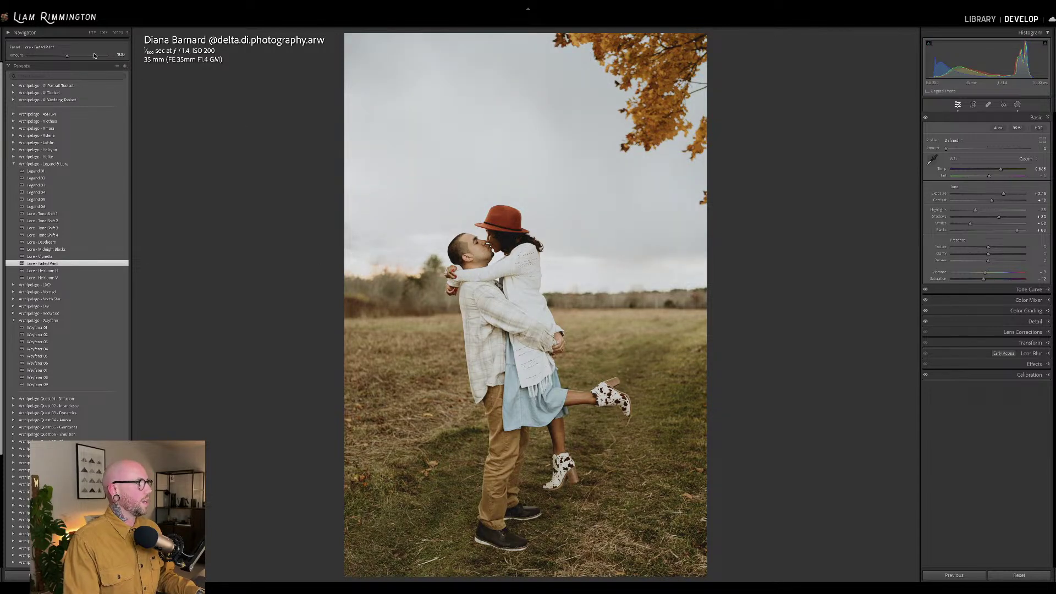
{"action": "left_click_drag", "start_coordinate": [66, 56], "coordinate": [44, 59]}
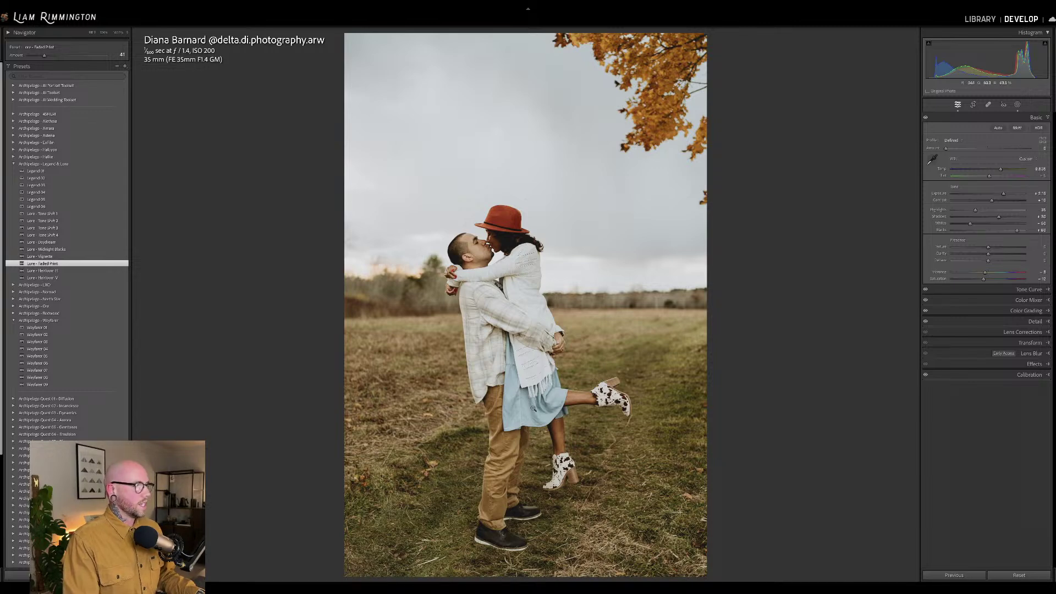
{"action": "key", "text": "backslash"}
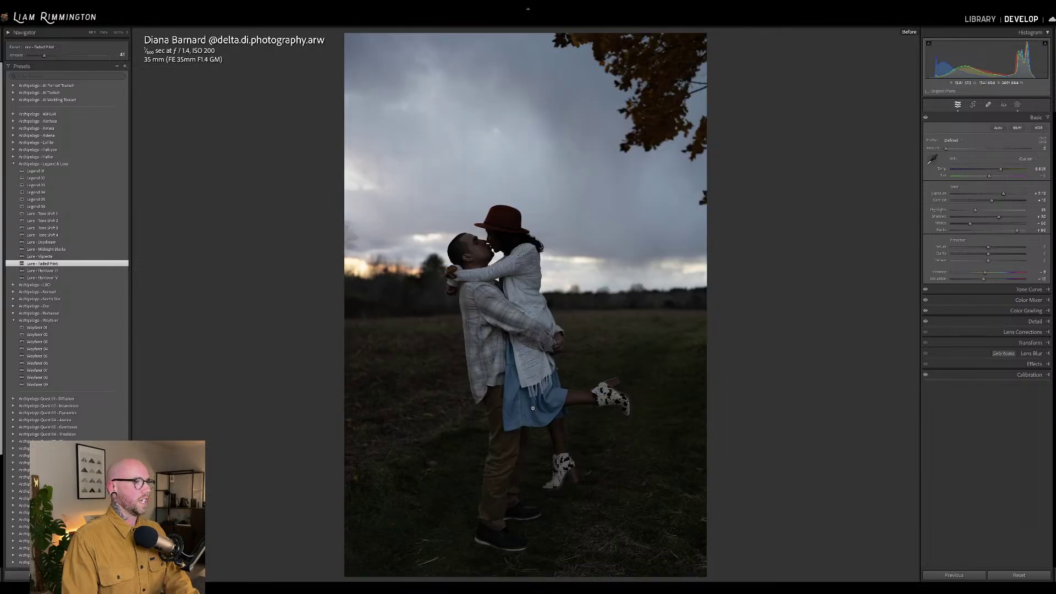
{"action": "key", "text": "backslash"}
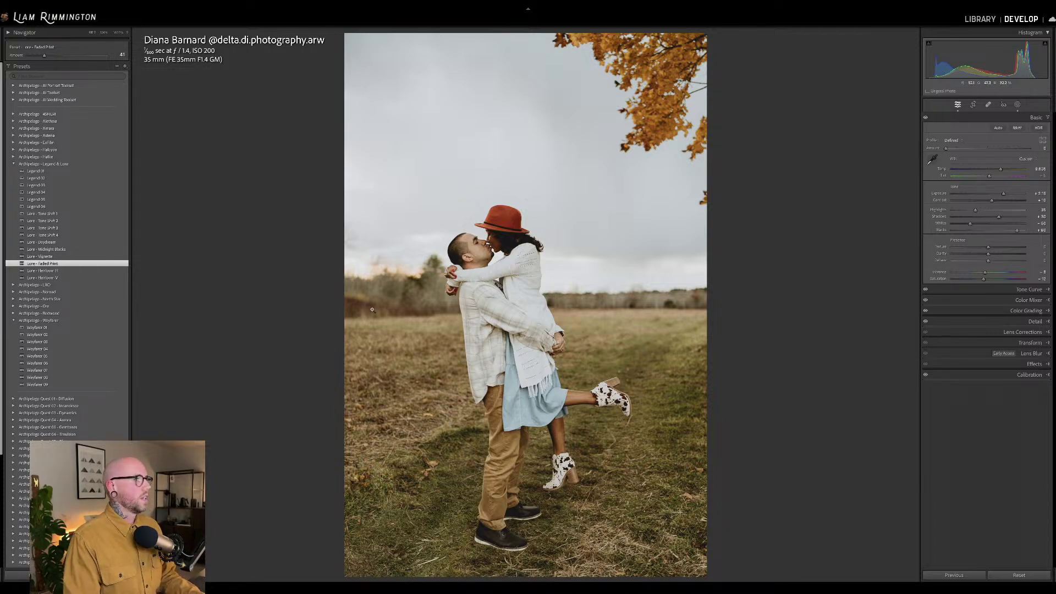
{"action": "left_click", "coordinate": [14, 164]}
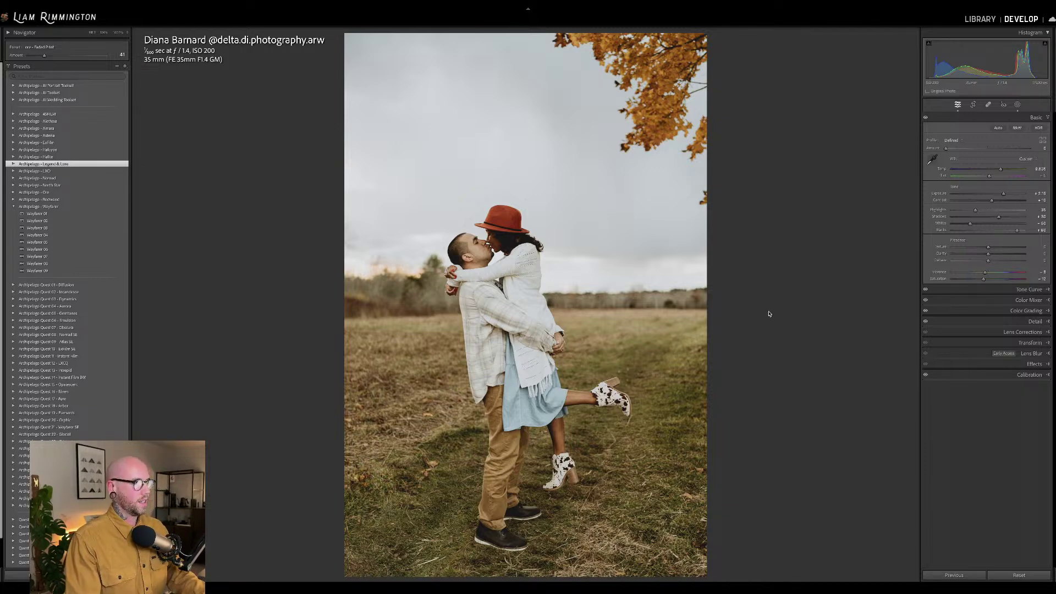
Examine the couple's faces and clothing up close, comparing before and after side by side
{"action": "left_click", "coordinate": [542, 275]}
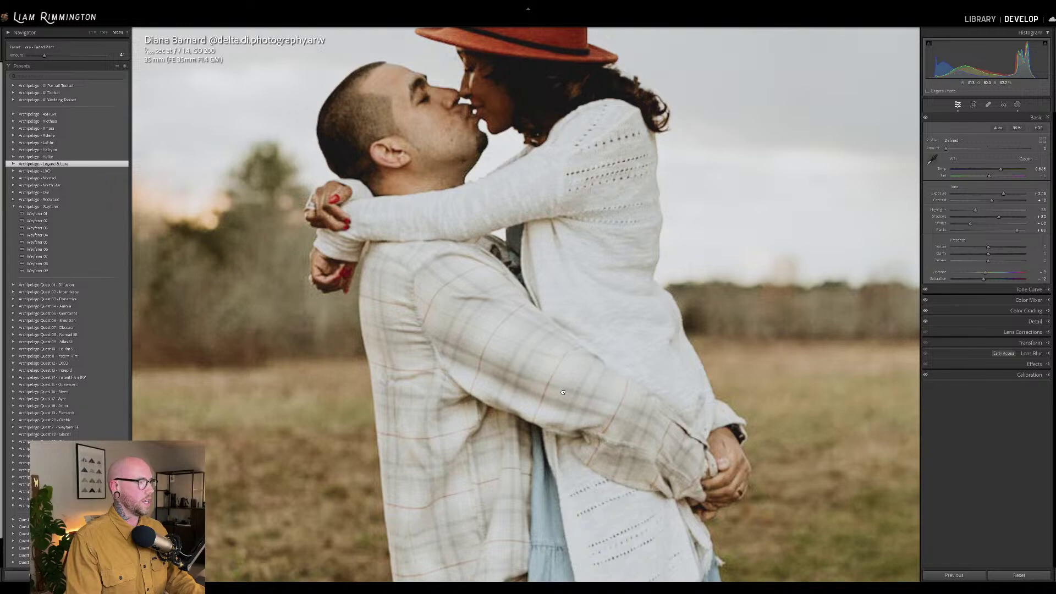
{"action": "left_click_drag", "start_coordinate": [556, 388], "coordinate": [609, 400]}
{"action": "key", "text": "y"}
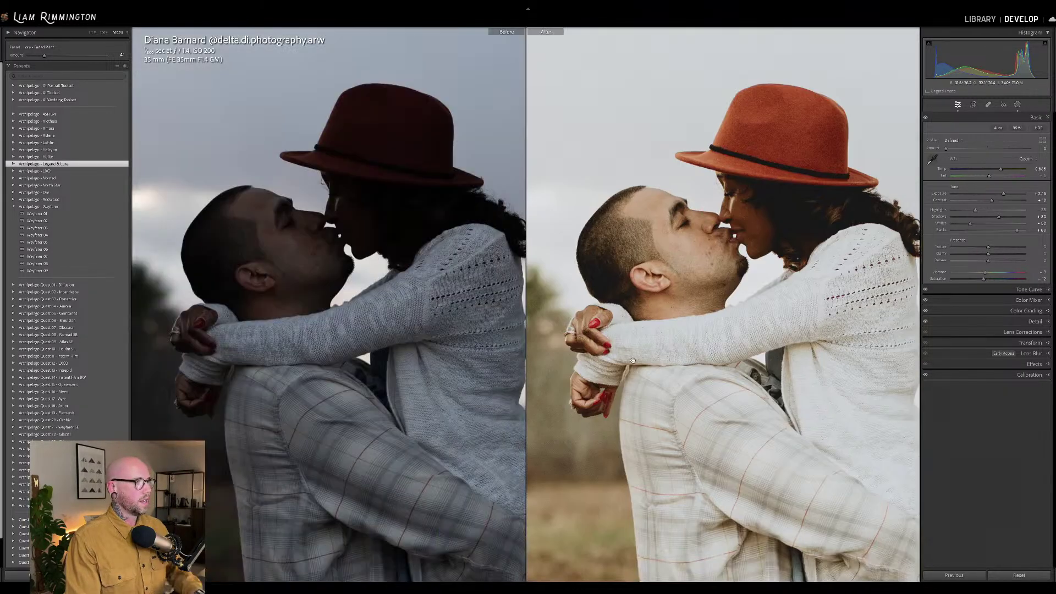
{"action": "left_click_drag", "start_coordinate": [772, 365], "coordinate": [751, 360]}
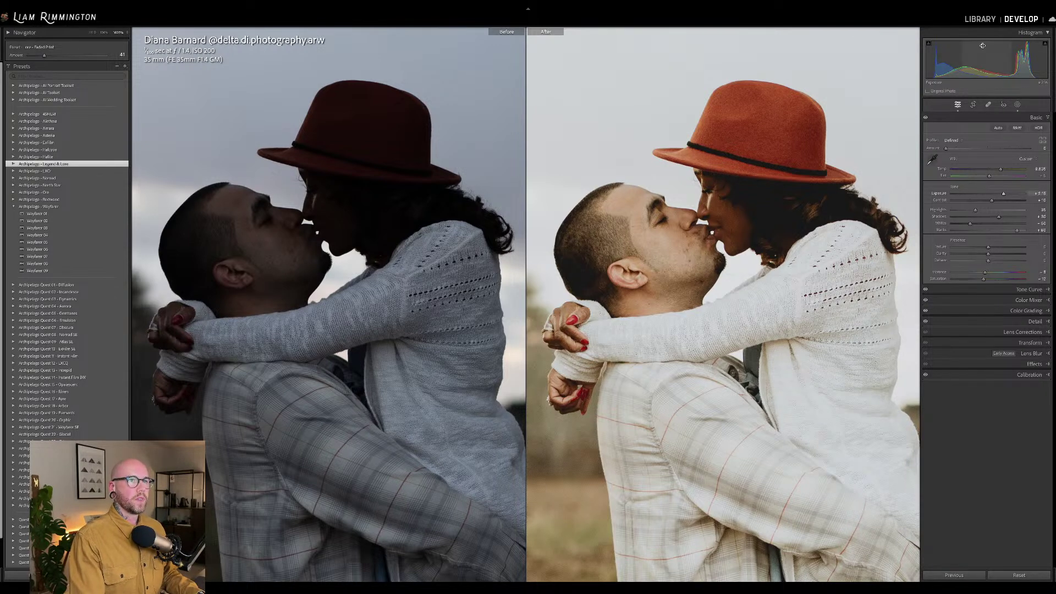
Slightly lower the couple photo's exposure and inspect the faces, clothing and boots up close against the original
{"action": "left_click_drag", "start_coordinate": [987, 57], "coordinate": [981, 58]}
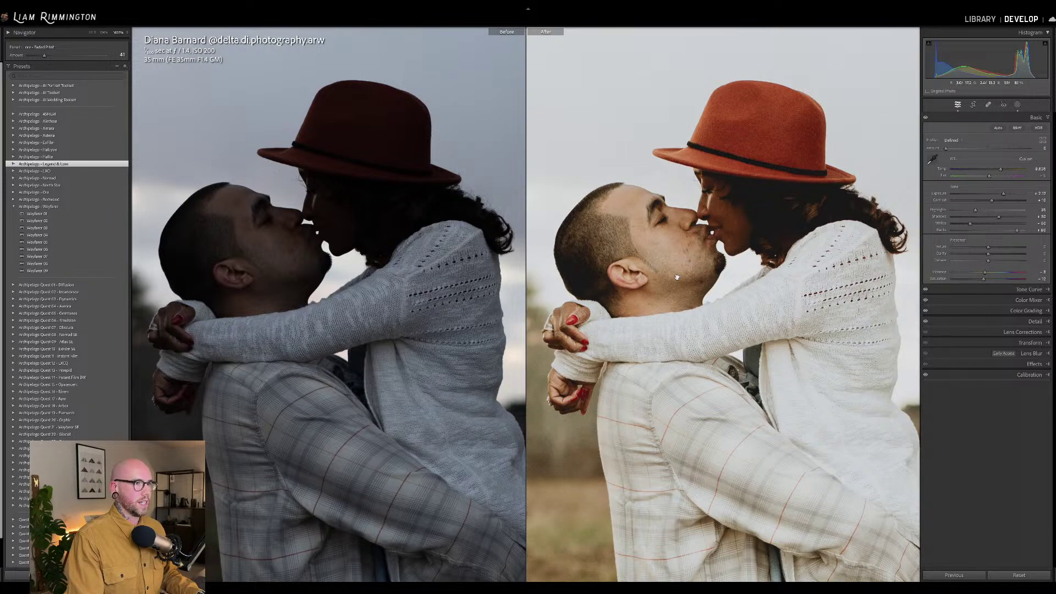
{"action": "scroll", "coordinate": [713, 283], "scroll_direction": "down", "scroll_amount": 5}
{"action": "scroll", "coordinate": [714, 250], "scroll_direction": "down", "scroll_amount": 8}
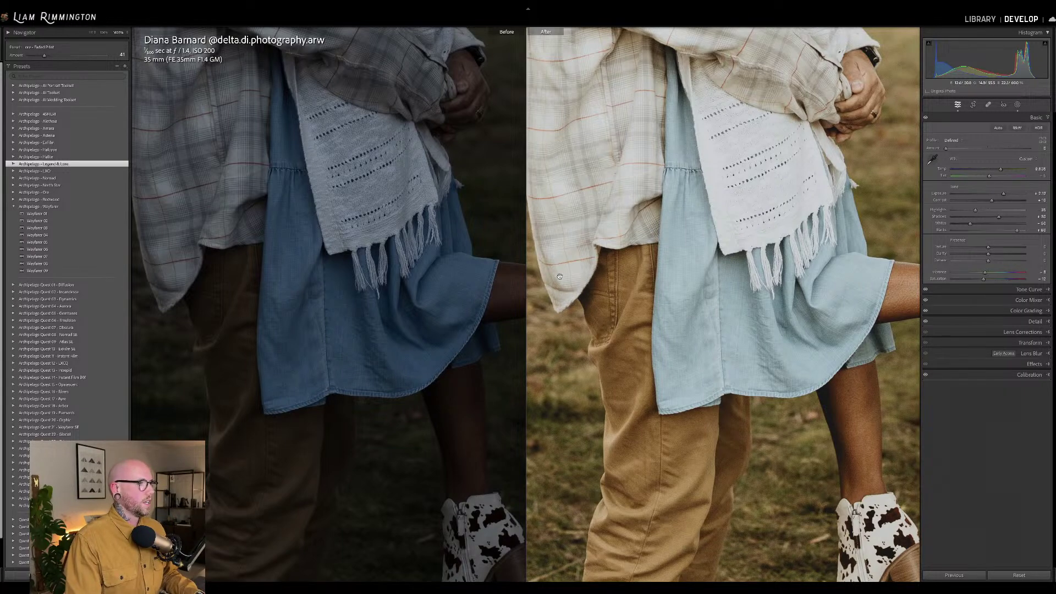
{"action": "scroll", "coordinate": [727, 422], "scroll_direction": "down", "scroll_amount": 4}
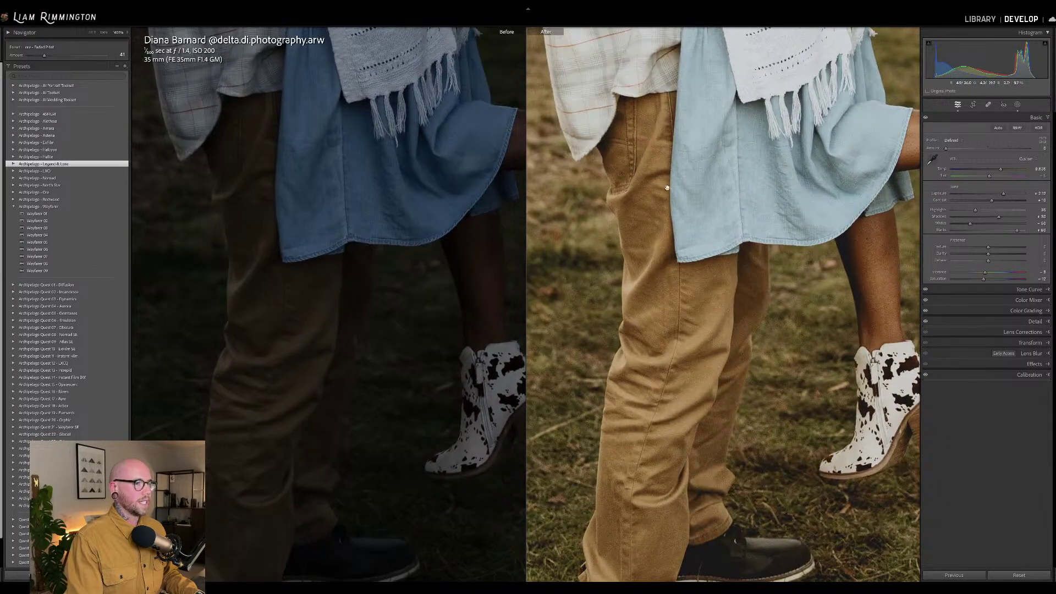
{"action": "scroll", "coordinate": [615, 492], "scroll_direction": "down", "scroll_amount": 2}
{"action": "scroll", "coordinate": [788, 281], "scroll_direction": "up", "scroll_amount": 6}
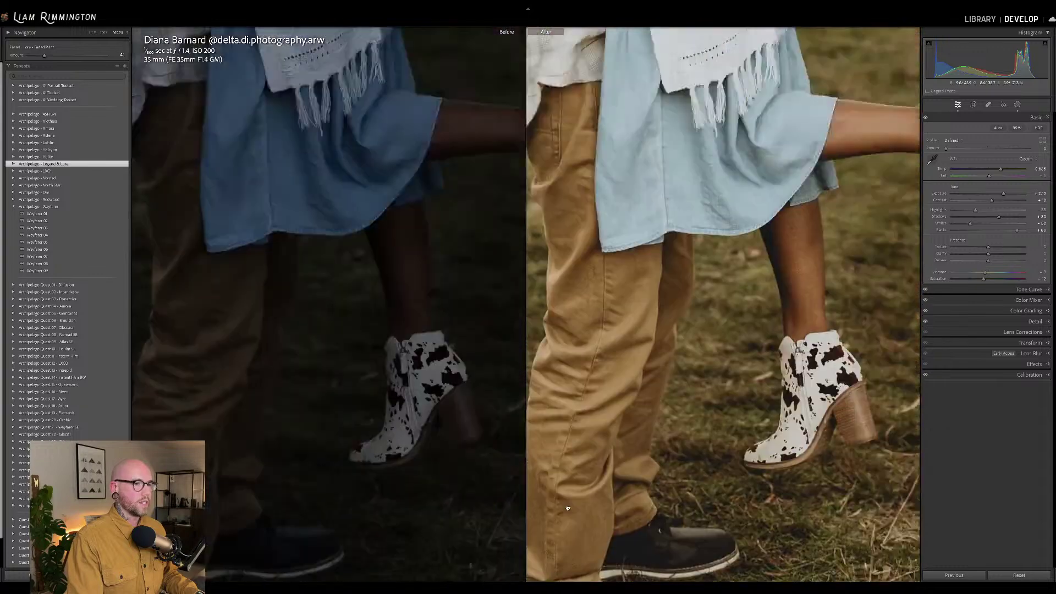
{"action": "scroll", "coordinate": [788, 282], "scroll_direction": "up", "scroll_amount": 6}
{"action": "scroll", "coordinate": [807, 243], "scroll_direction": "down", "scroll_amount": 3}
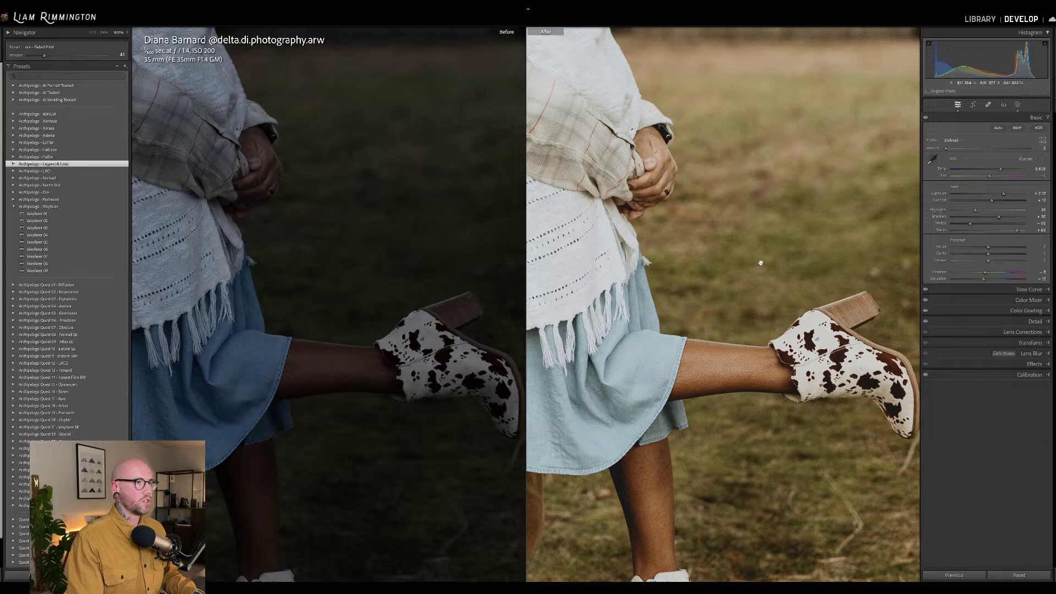
{"action": "scroll", "coordinate": [763, 264], "scroll_direction": "up", "scroll_amount": 10}
{"action": "scroll", "coordinate": [794, 278], "scroll_direction": "up", "scroll_amount": 8}
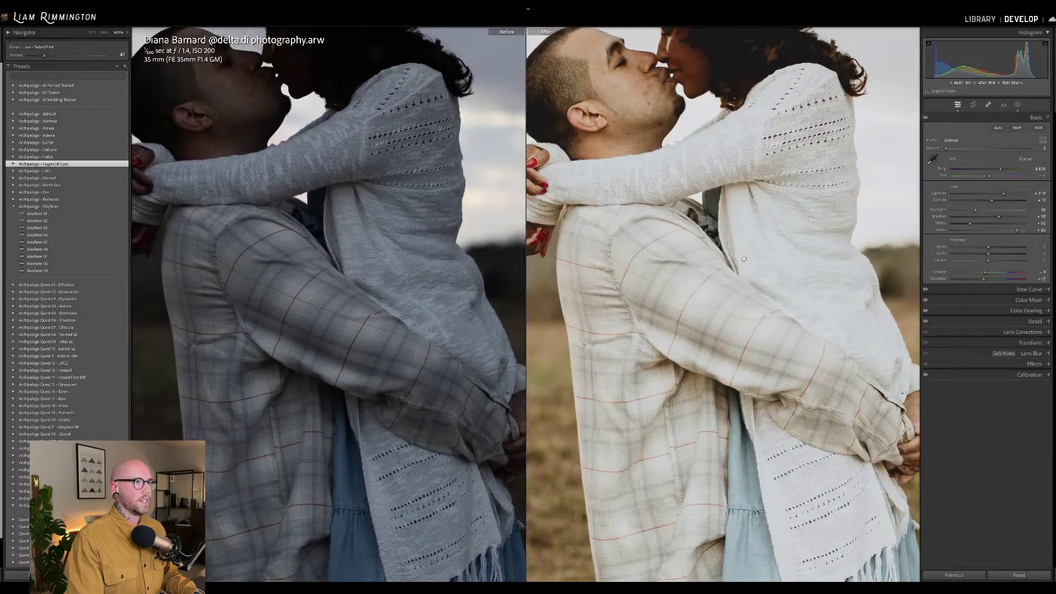
{"action": "scroll", "coordinate": [794, 278], "scroll_direction": "down", "scroll_amount": 5}
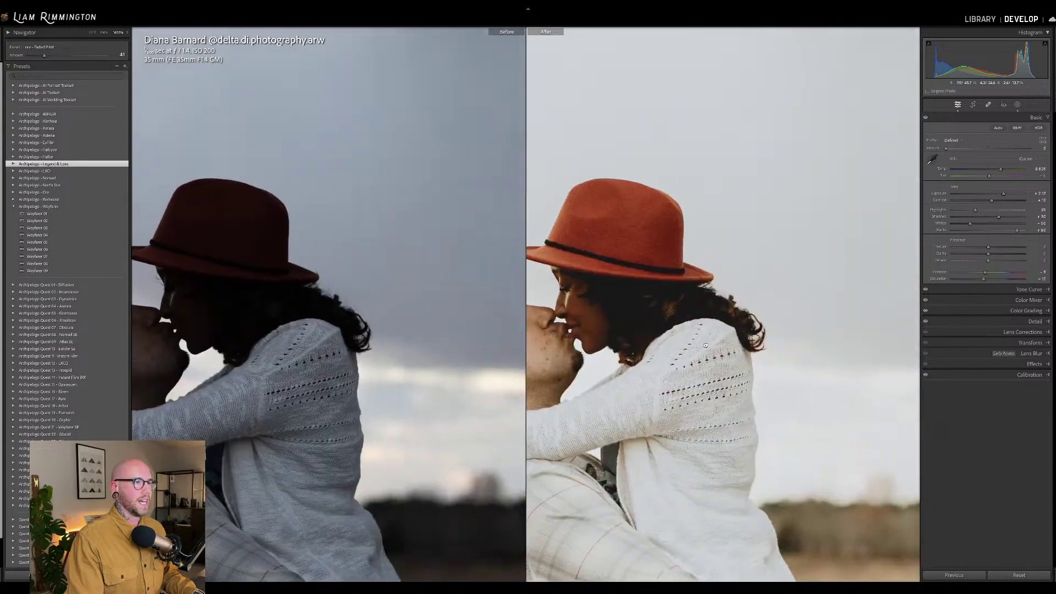
{"action": "left_click", "coordinate": [775, 306]}
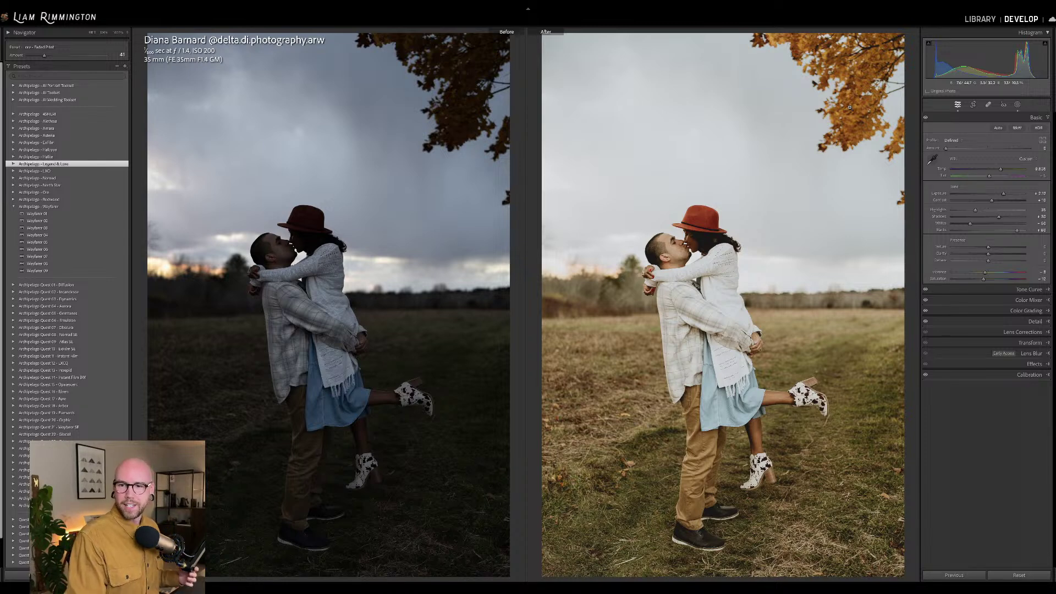
{"action": "key", "text": "y"}
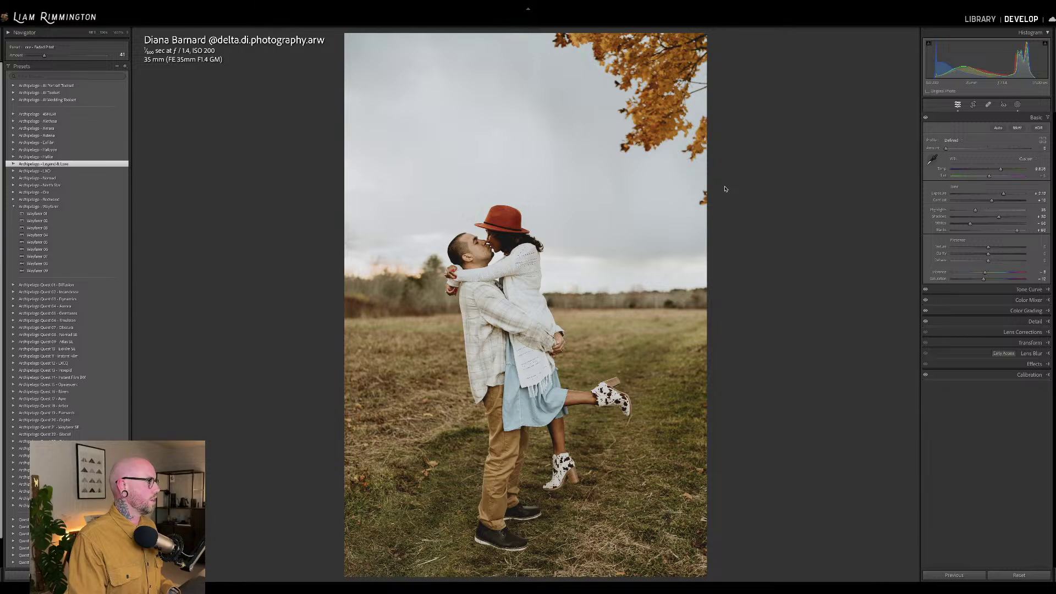
Warm the white balance of the wheat field photo and apply the Wayfarer 05 preset to it
{"action": "key", "text": "Right"}
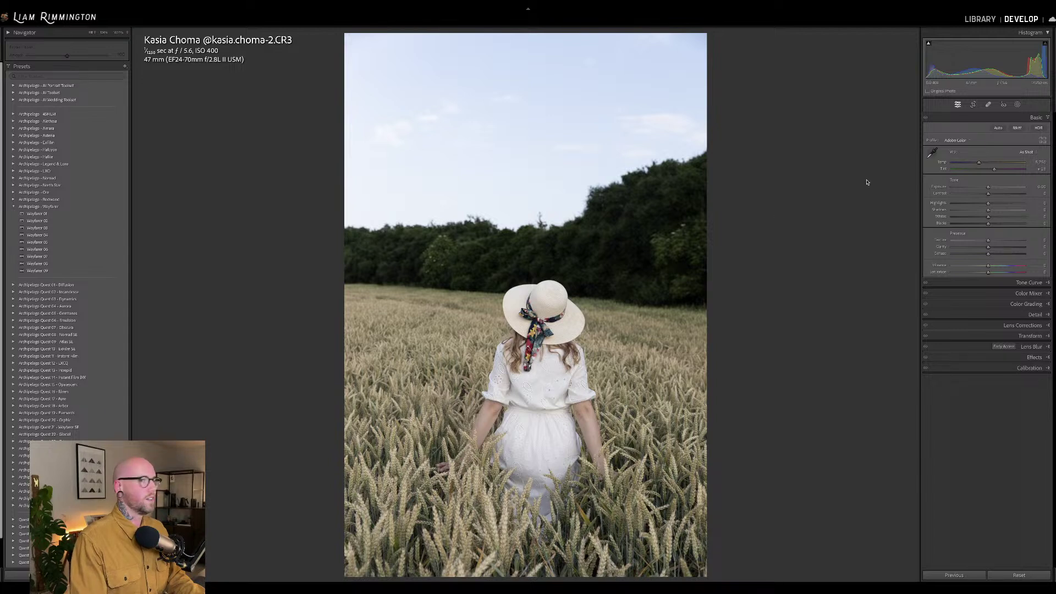
{"action": "left_click_drag", "start_coordinate": [979, 162], "coordinate": [992, 171]}
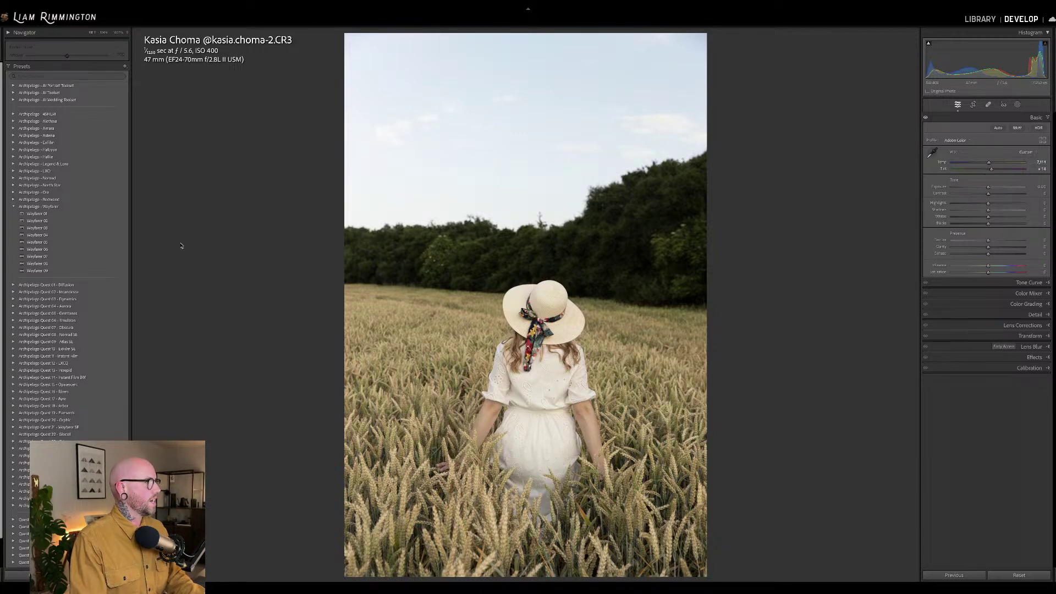
{"action": "left_click", "coordinate": [120, 245]}
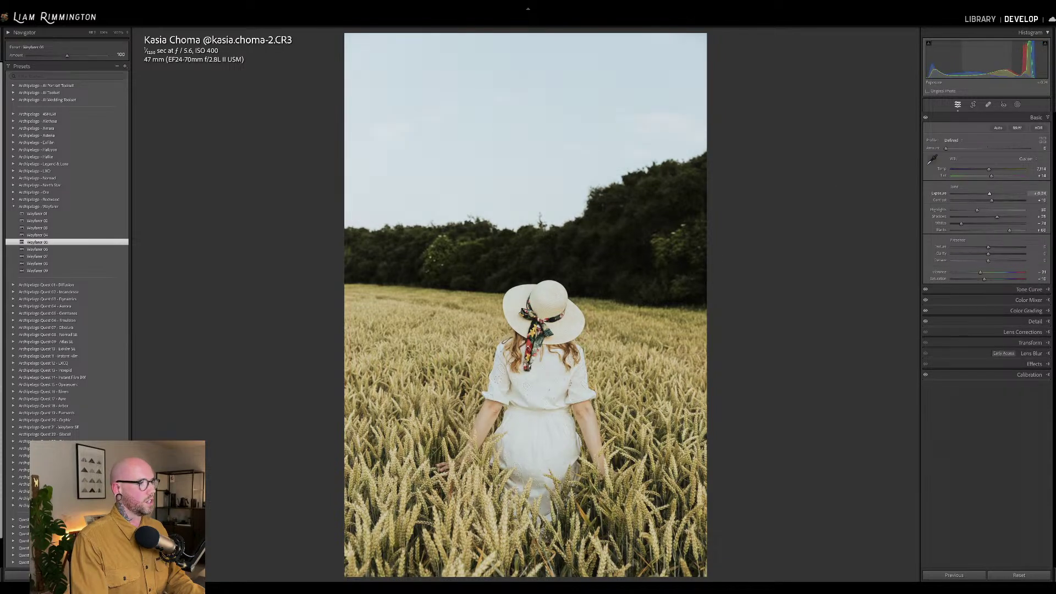
Lift the wheat field photo's shadows, shift its white balance warmer and more magenta, and slightly lower the exposure
{"action": "left_click_drag", "start_coordinate": [954, 65], "coordinate": [954, 64]}
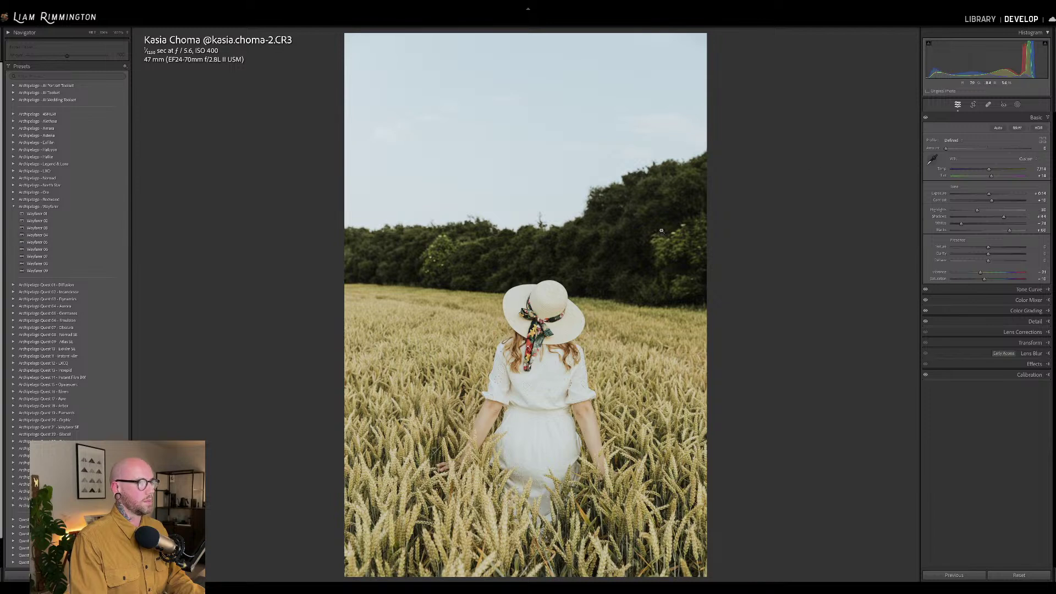
{"action": "left_click_drag", "start_coordinate": [992, 177], "coordinate": [993, 172]}
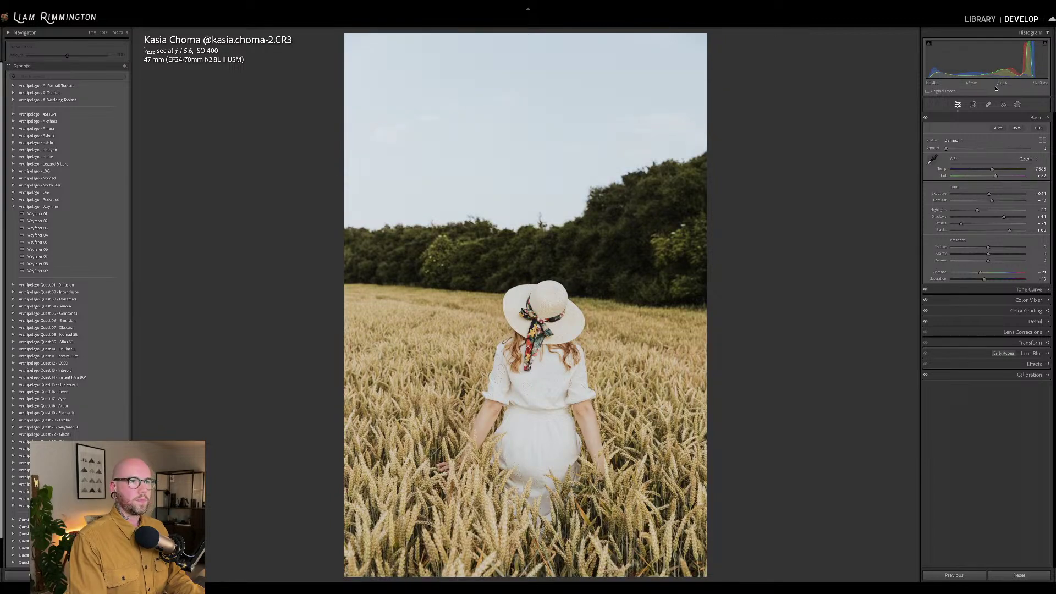
{"action": "left_click_drag", "start_coordinate": [985, 58], "coordinate": [981, 58]}
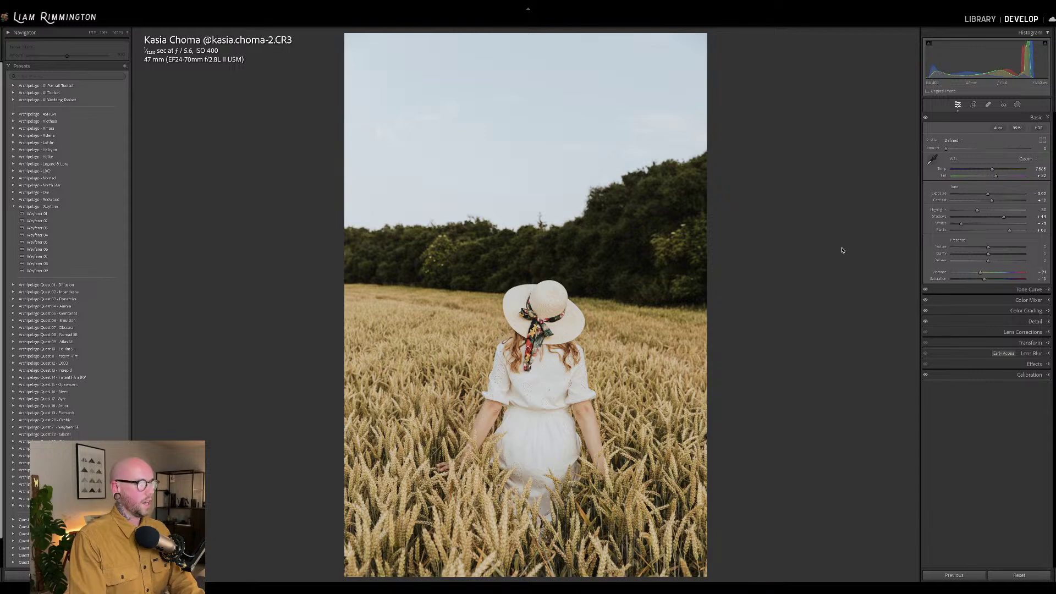
Straighten the wheat field photo with a slight crop rotation and compare it with the original
{"action": "key", "text": "r"}
{"action": "left_click_drag", "start_coordinate": [785, 299], "coordinate": [774, 317]}
{"action": "key", "text": "r"}
{"action": "key", "text": "r"}
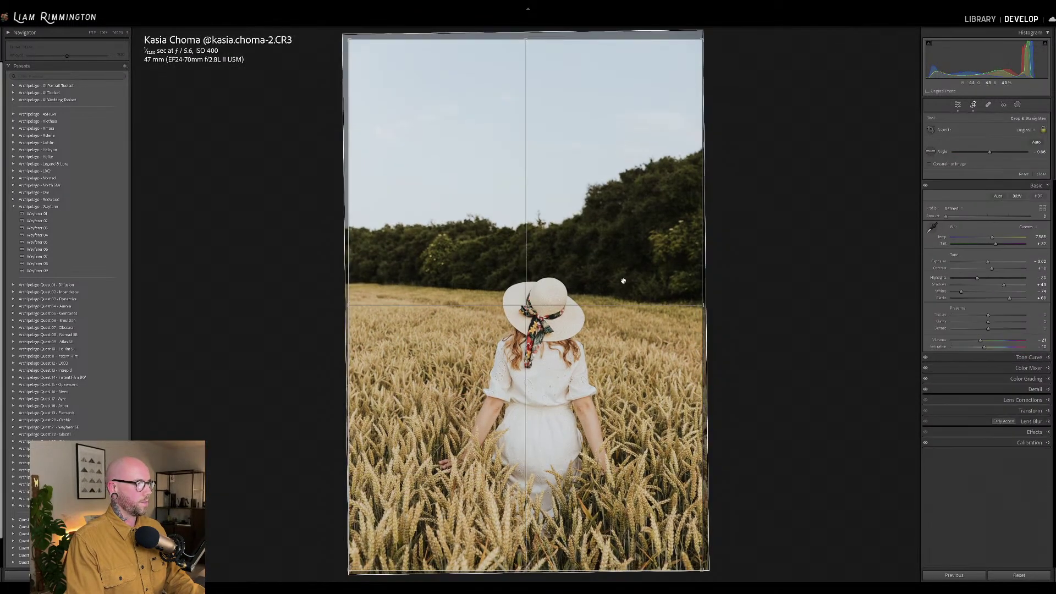
{"action": "key", "text": "r"}
{"action": "key", "text": "backslash"}
{"action": "key", "text": "backslash"}
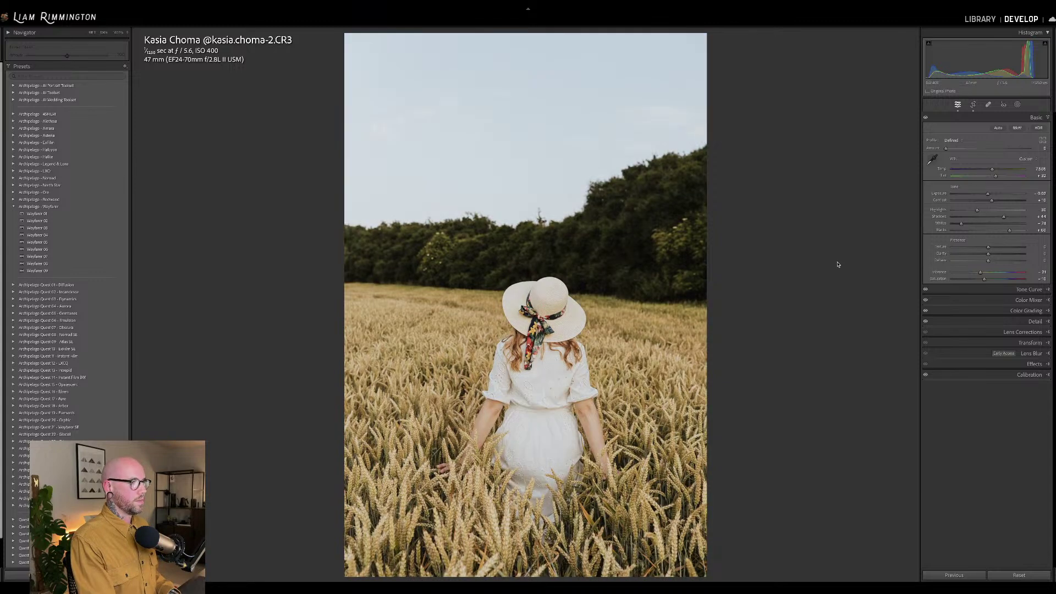
{"action": "key", "text": "backslash"}
{"action": "key", "text": "backslash"}
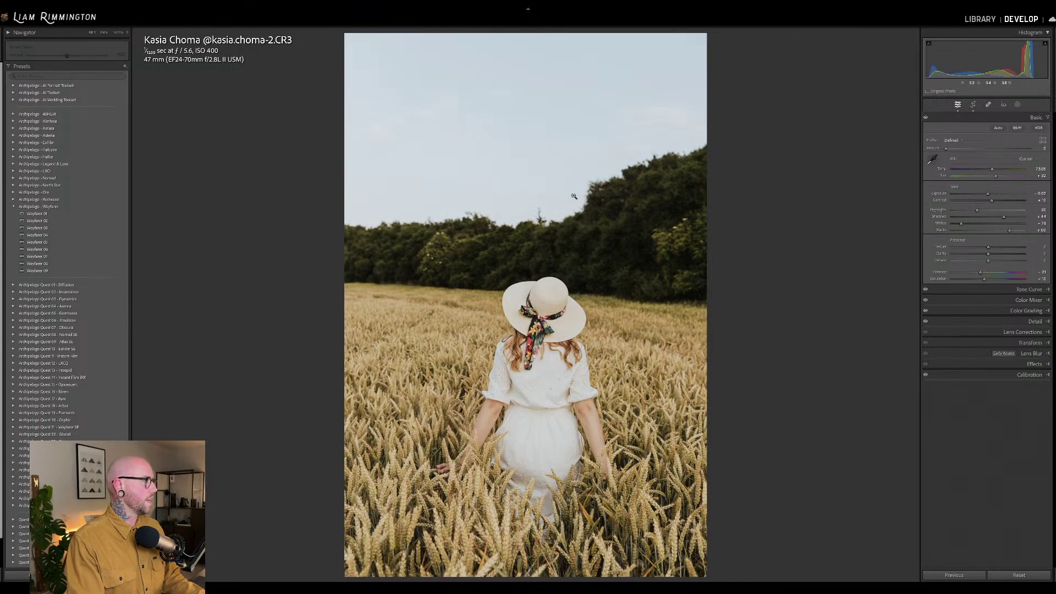
Apply the AI Toolset's Sky Saver preset to the wheat field photo at an amount of about 152 and compare with the original
{"action": "left_click", "coordinate": [14, 92]}
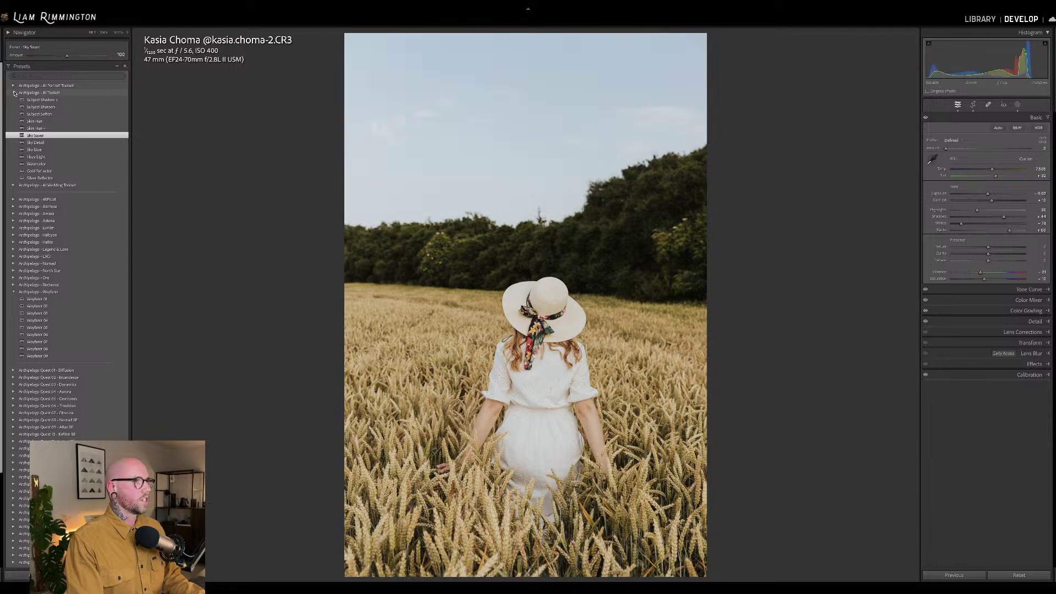
{"action": "left_click", "coordinate": [14, 93]}
{"action": "left_click_drag", "start_coordinate": [67, 56], "coordinate": [88, 57]}
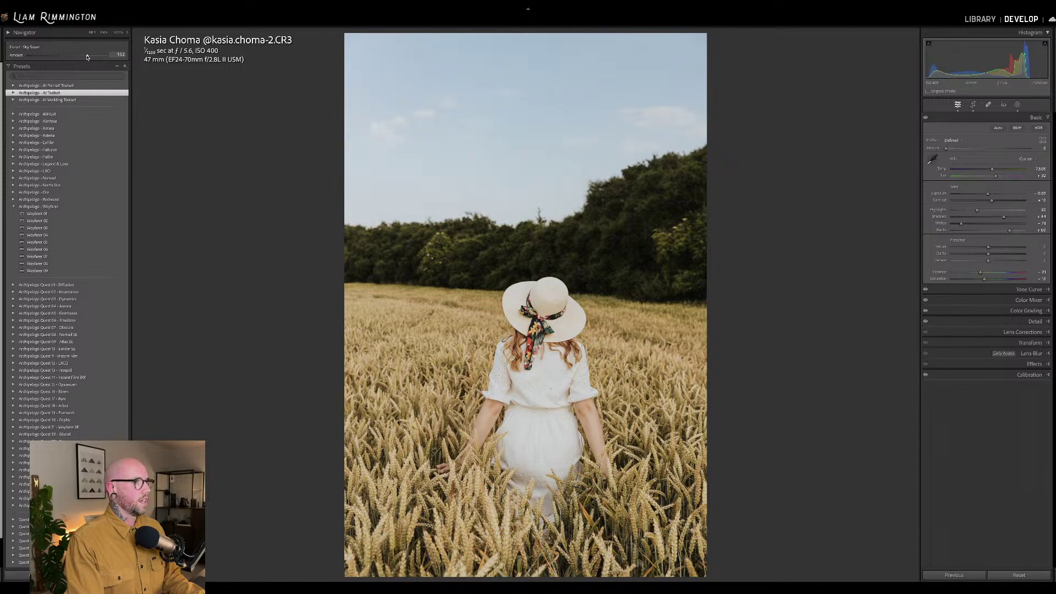
{"action": "key", "text": "backslash"}
{"action": "key", "text": "backslash"}
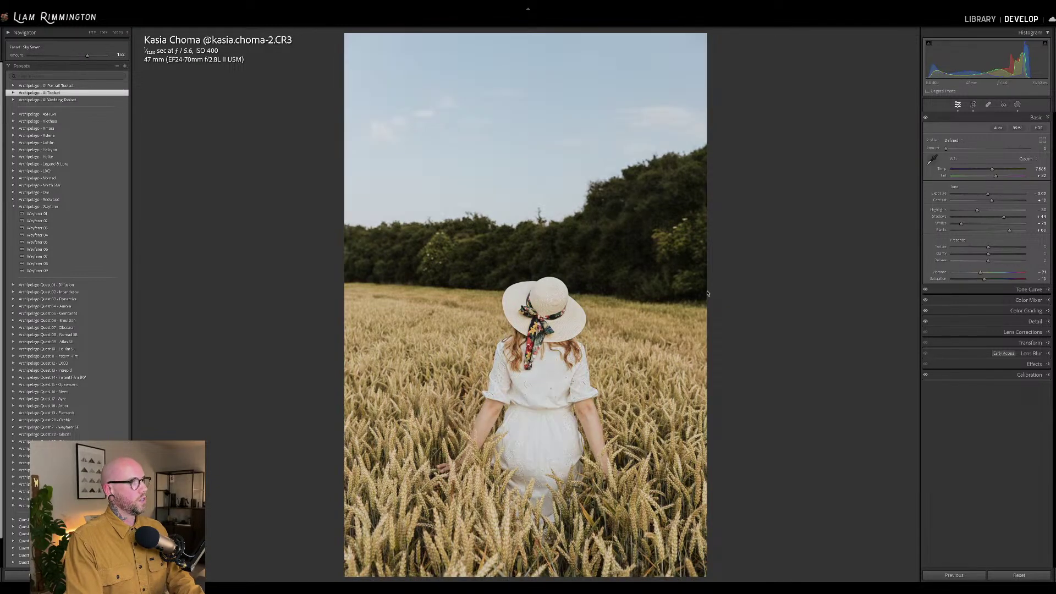
{"action": "key", "text": "backslash"}
{"action": "key", "text": "backslash"}
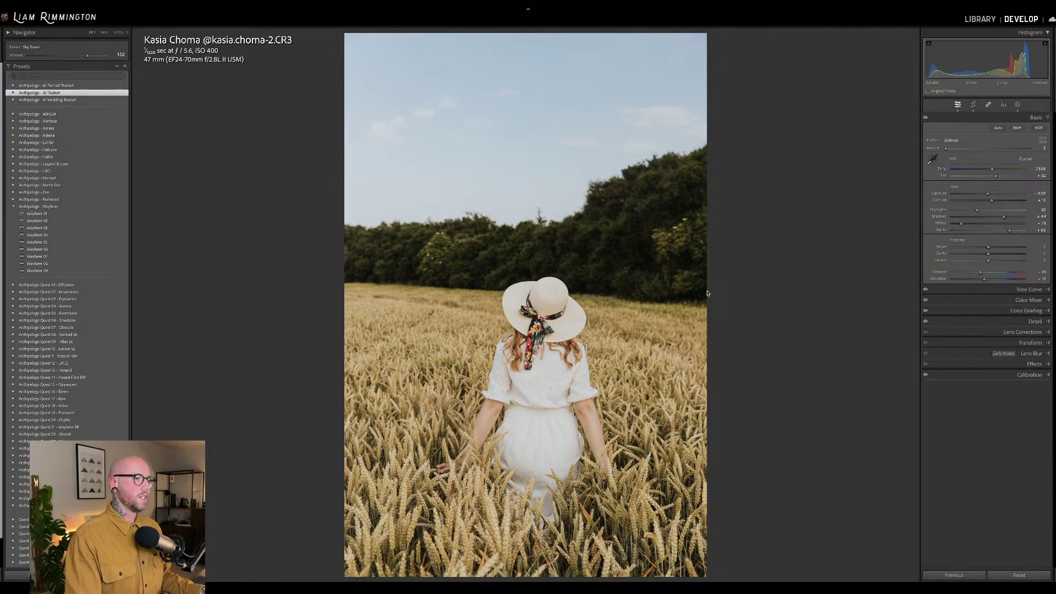
Examine the woman's hat and dress up close, and compare the whole wheat field photo before and after, including side by side
{"action": "left_click", "coordinate": [550, 342]}
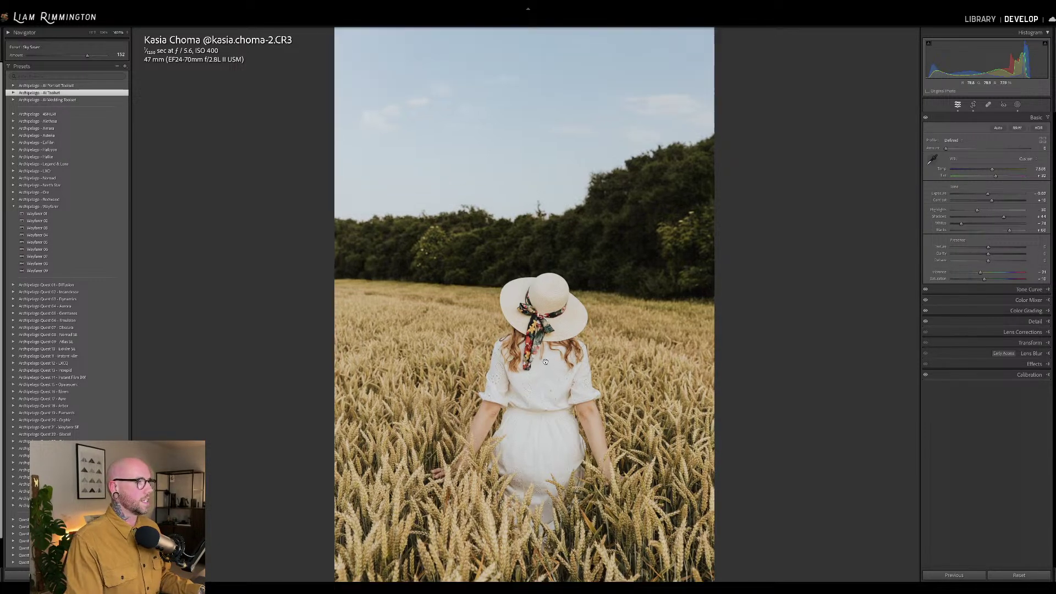
{"action": "left_click_drag", "start_coordinate": [484, 346], "coordinate": [529, 395]}
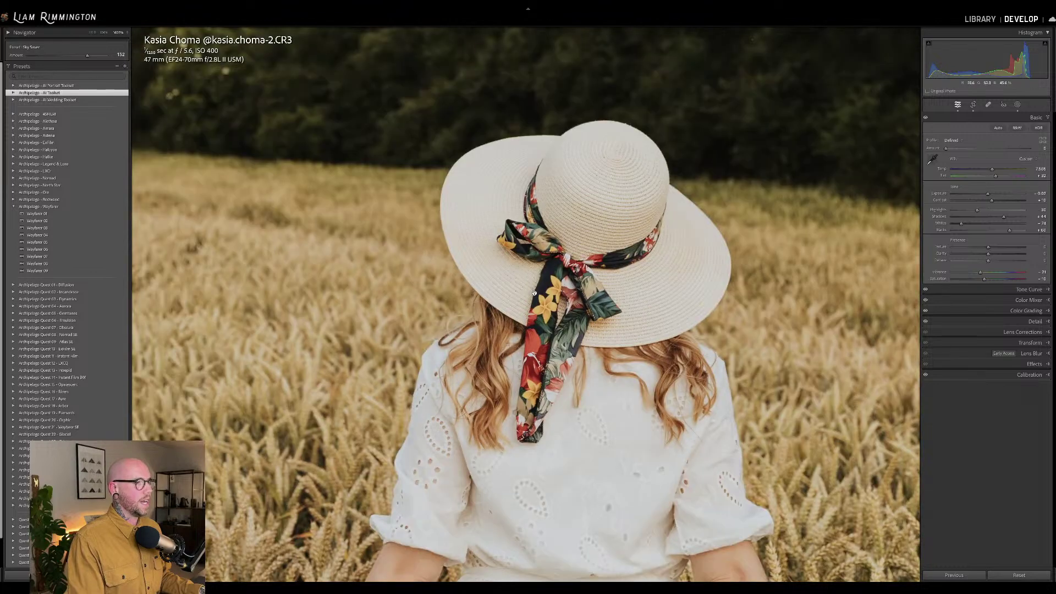
{"action": "left_click", "coordinate": [542, 319]}
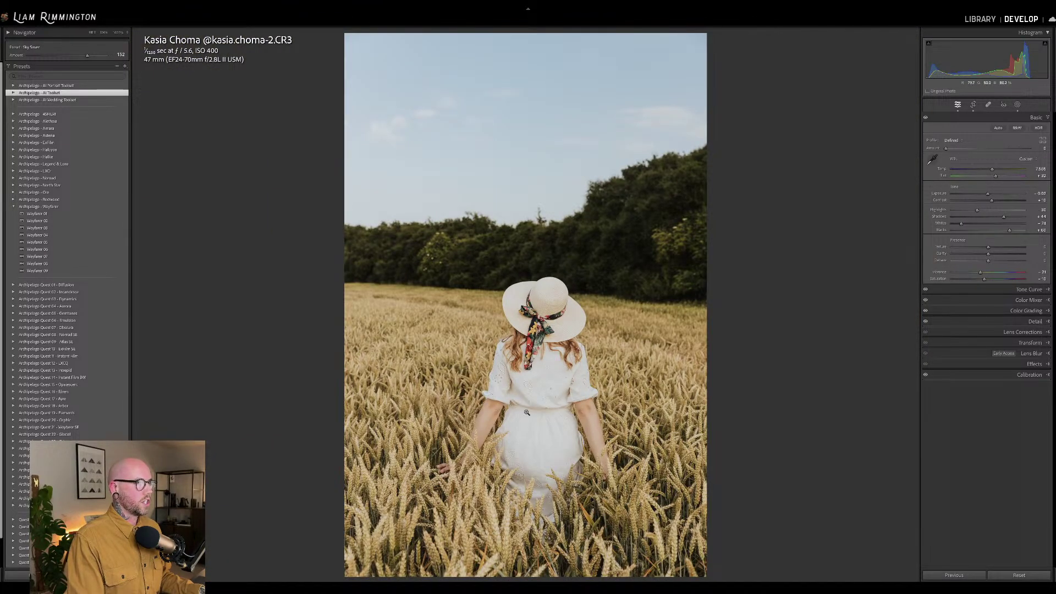
{"action": "key", "text": "backslash"}
{"action": "key", "text": "backslash"}
{"action": "key", "text": "backslash"}
{"action": "key", "text": "backslash"}
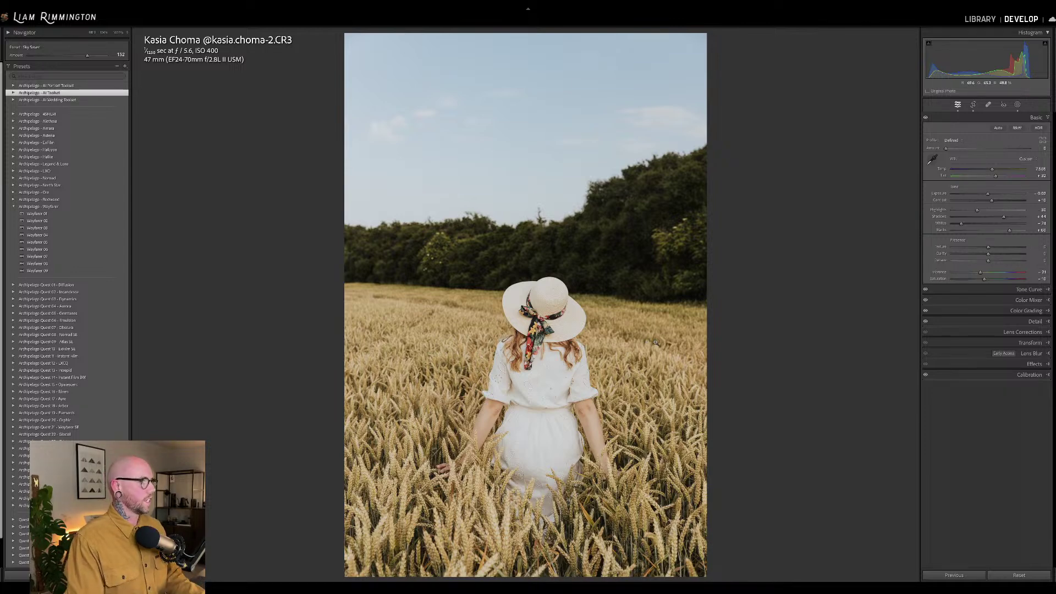
{"action": "key", "text": "backslash"}
{"action": "key", "text": "backslash"}
{"action": "key", "text": "y"}
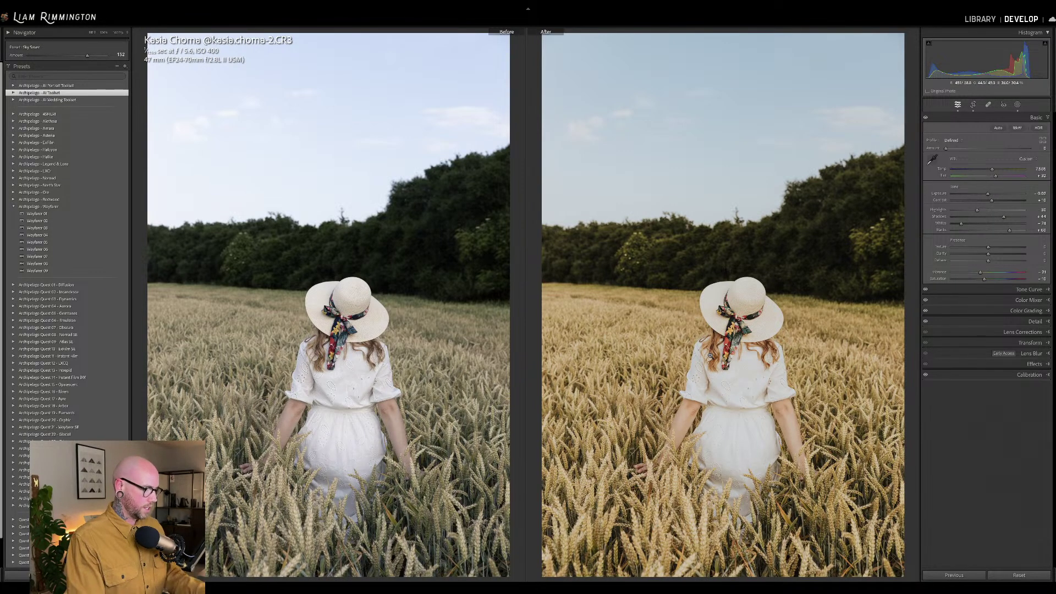
{"action": "key", "text": "backslash"}
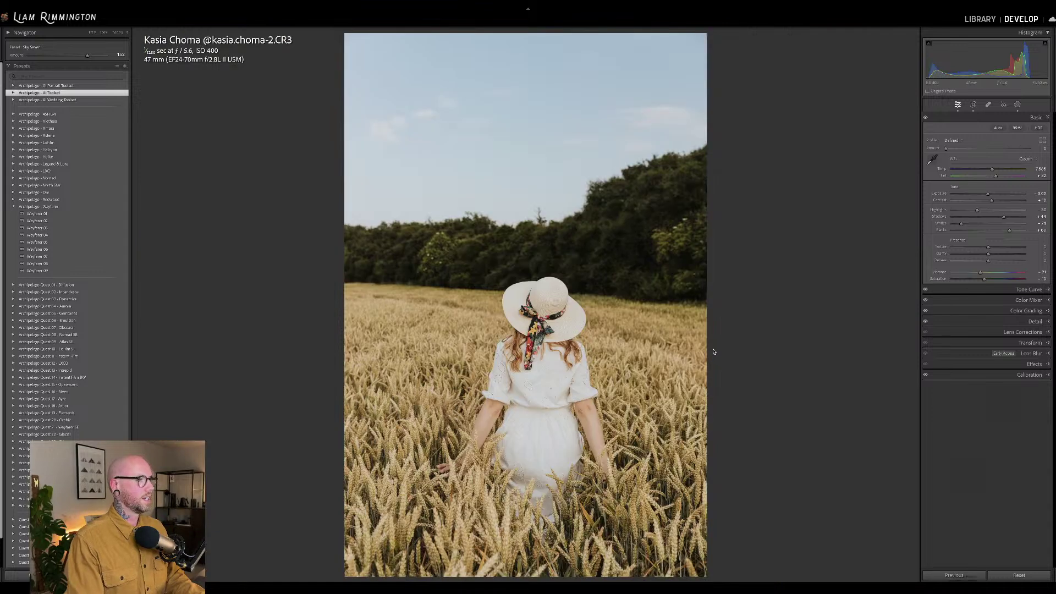
{"action": "key", "text": "backslash"}
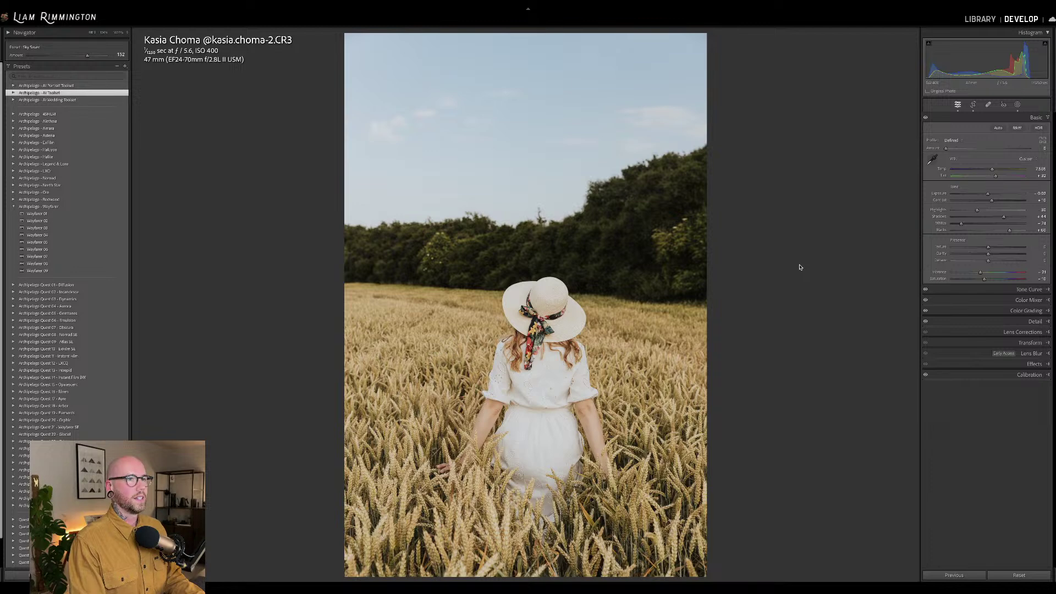
Warm the white balance of the backlit family photo on the rocks and apply the Wayfarer 06 preset
{"action": "key", "text": "Right"}
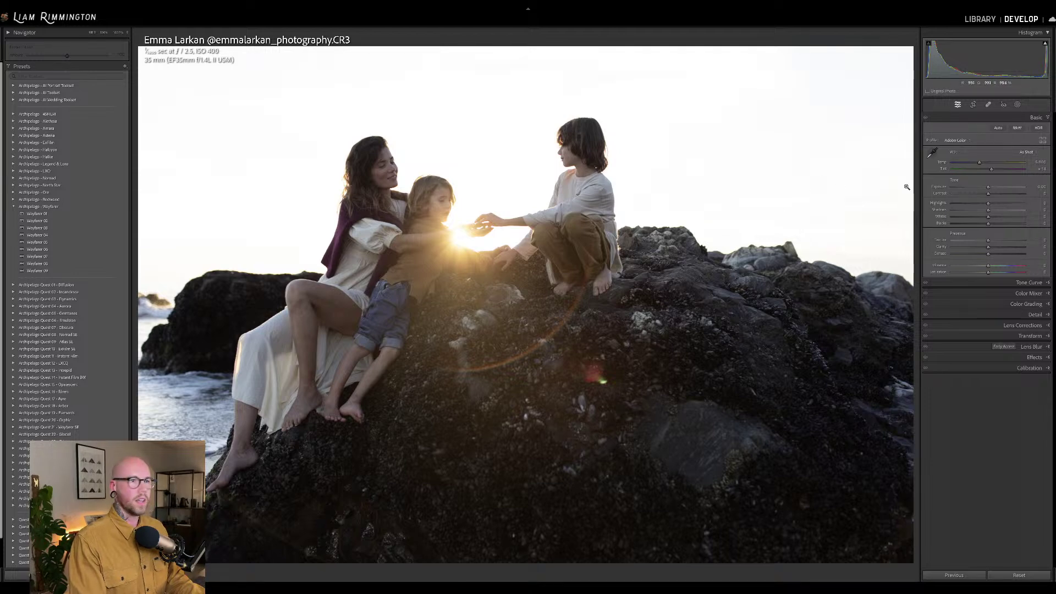
{"action": "left_click_drag", "start_coordinate": [980, 163], "coordinate": [994, 166]}
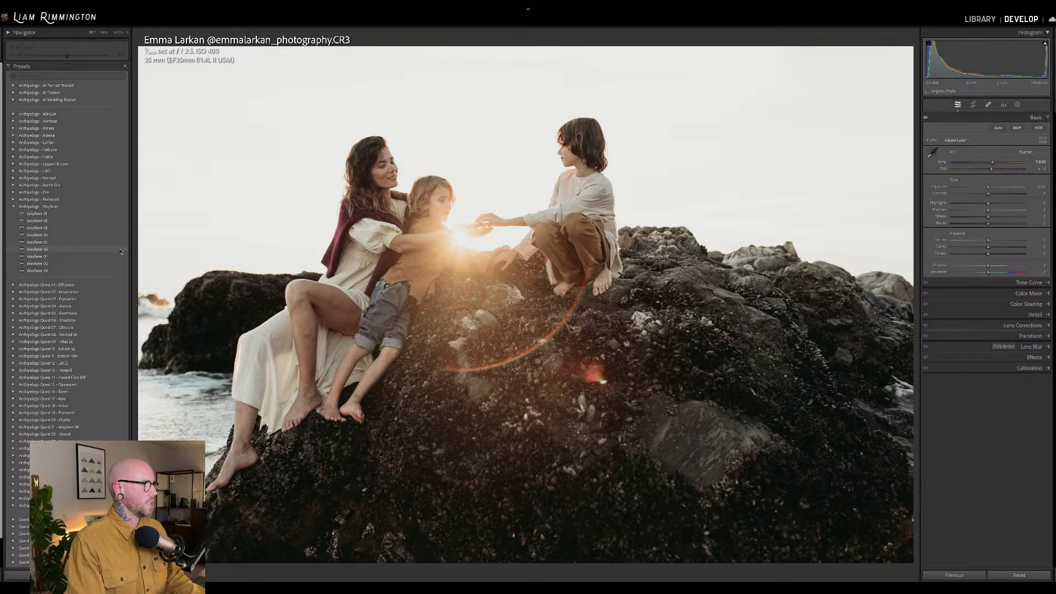
{"action": "left_click", "coordinate": [121, 251]}
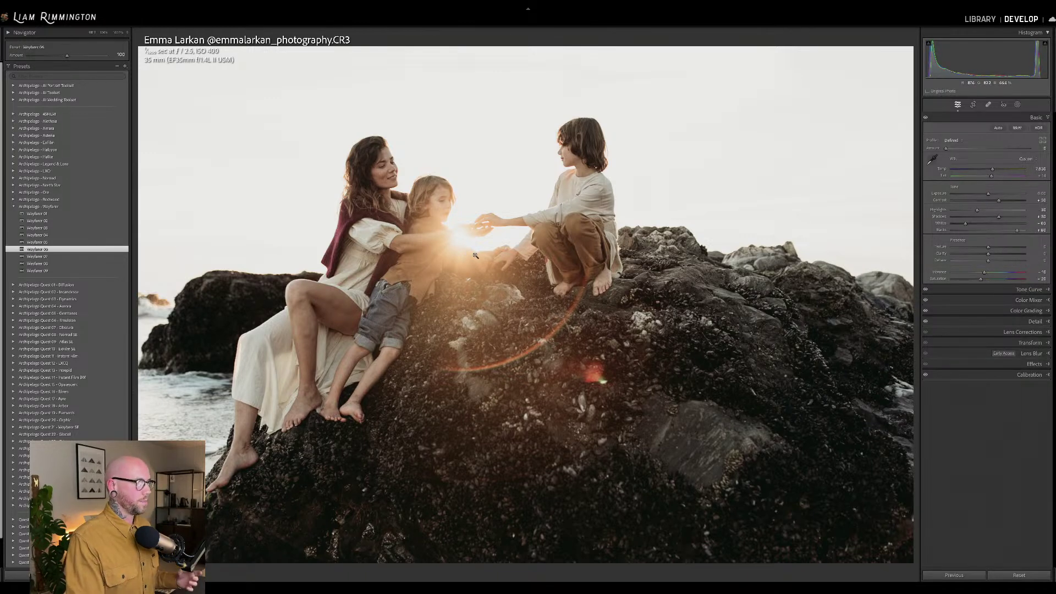
Compare the family photo with its original and fine-tune its white balance with a slightly warmer temperature and less magenta tint
{"action": "key", "text": "backslash"}
{"action": "key", "text": "backslash"}
{"action": "key", "text": "backslash"}
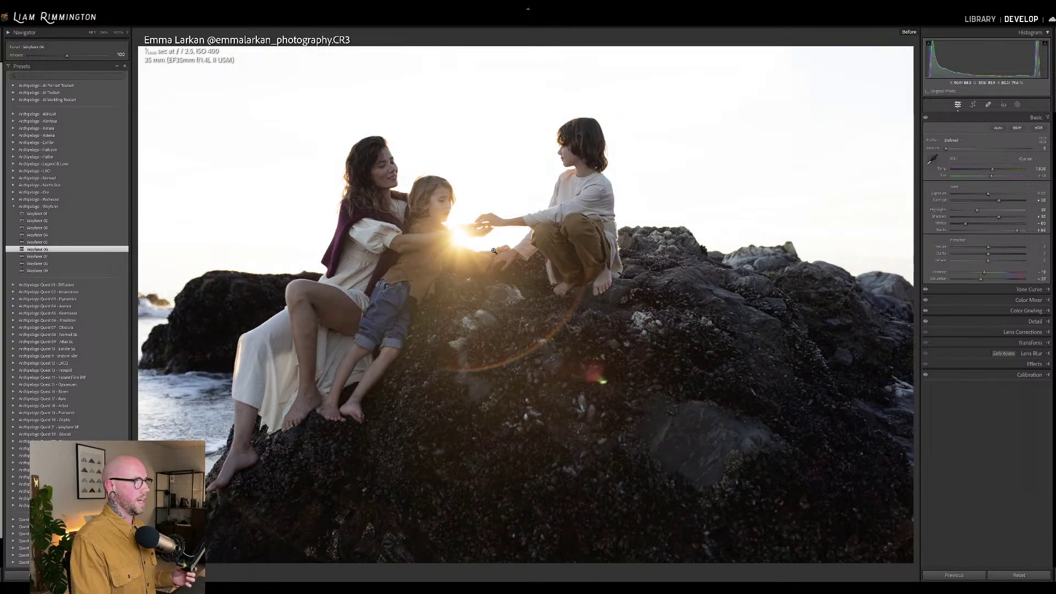
{"action": "key", "text": "backslash"}
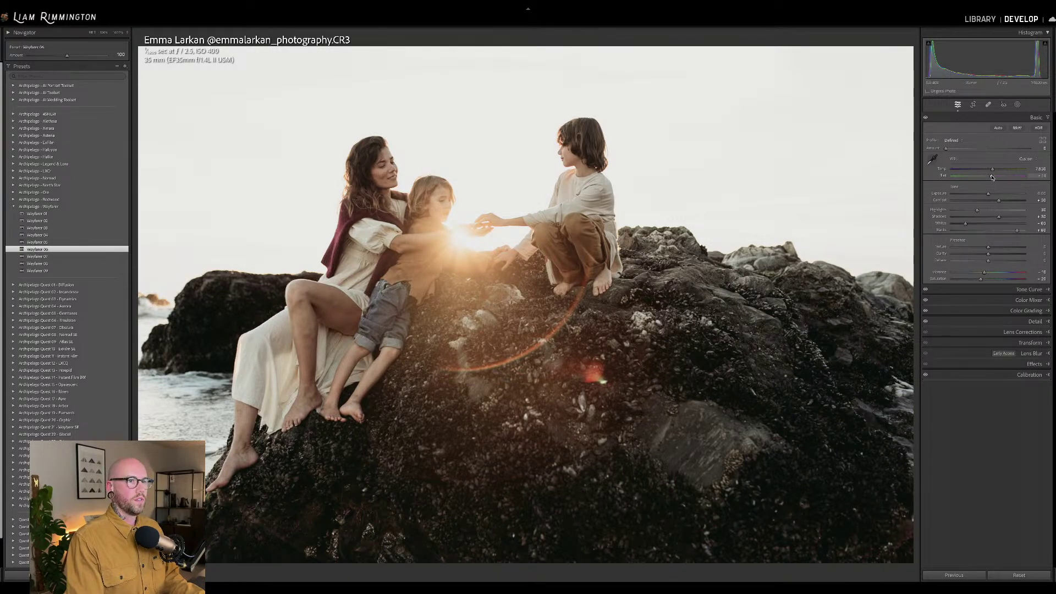
{"action": "left_click_drag", "start_coordinate": [991, 178], "coordinate": [995, 170]}
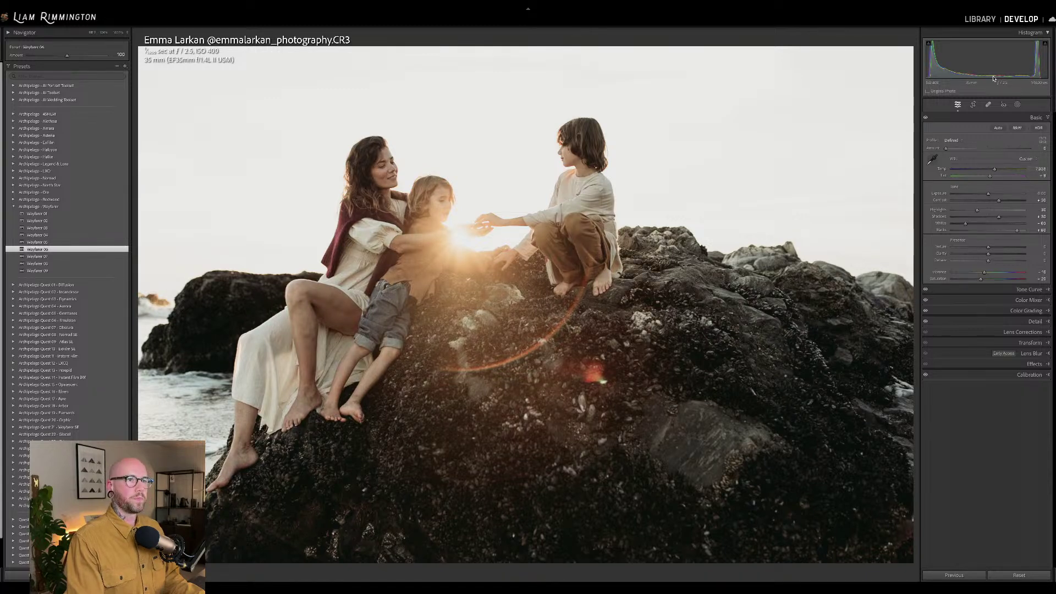
Set the family photo's exposure to +0.04 and raise the profile amount to about 70 while checking the mother and child up close
{"action": "left_click_drag", "start_coordinate": [984, 55], "coordinate": [987, 55]}
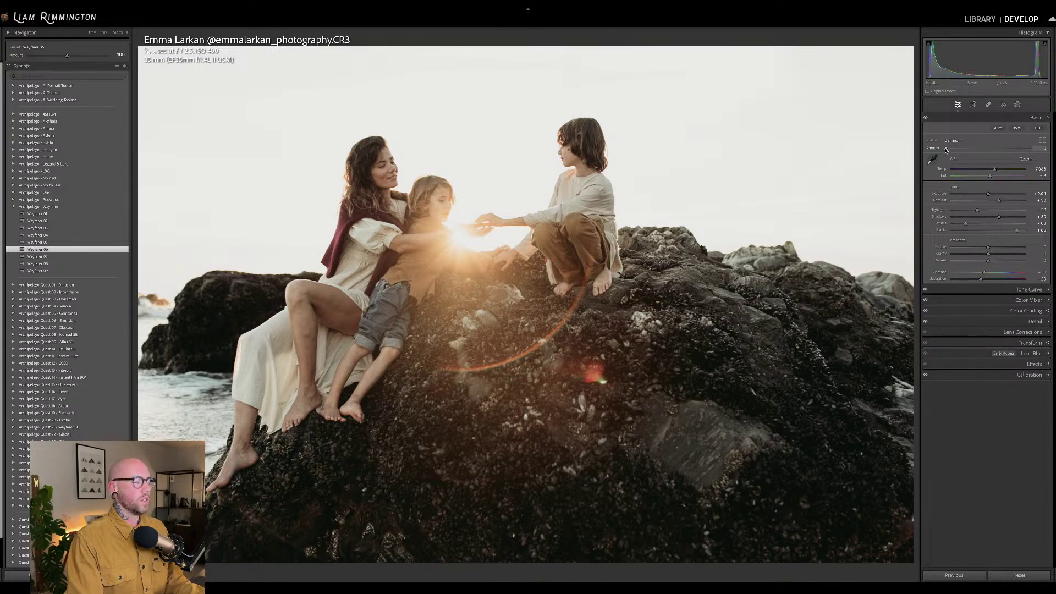
{"action": "left_click_drag", "start_coordinate": [946, 151], "coordinate": [903, 156]}
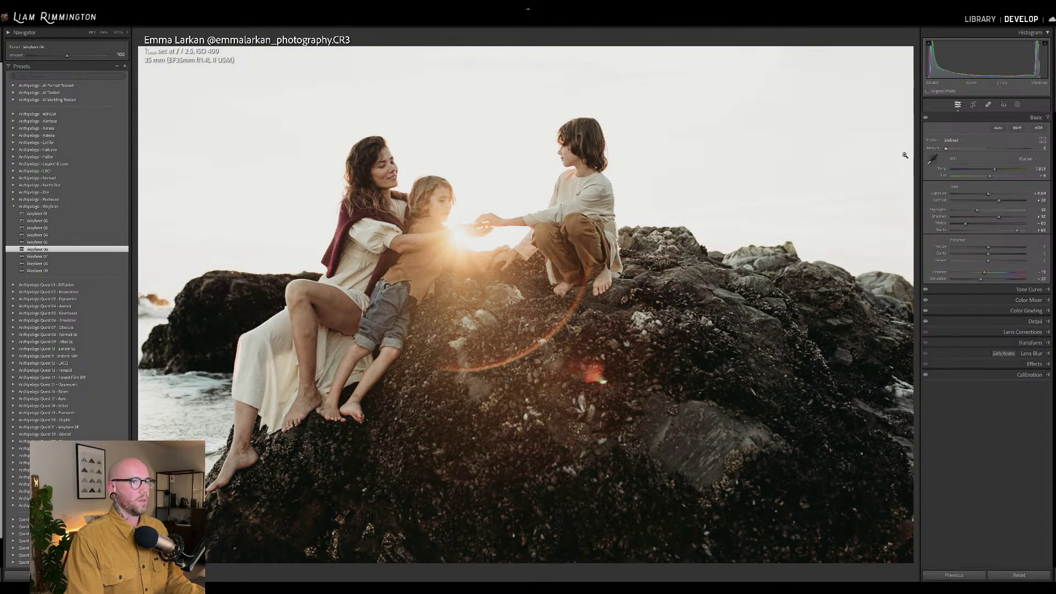
{"action": "left_click", "coordinate": [552, 231]}
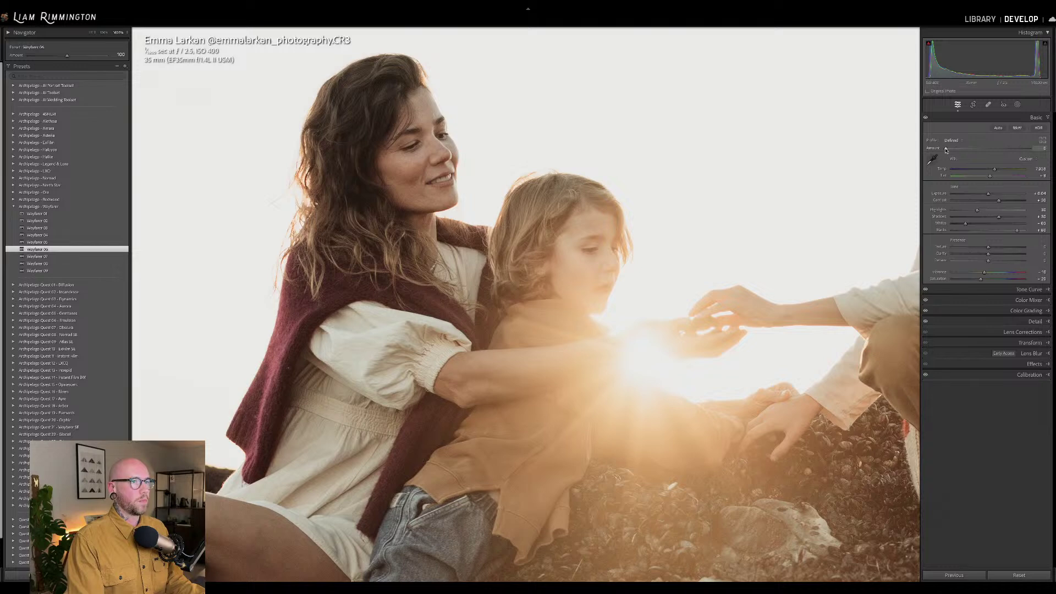
{"action": "left_click_drag", "start_coordinate": [946, 149], "coordinate": [974, 150]}
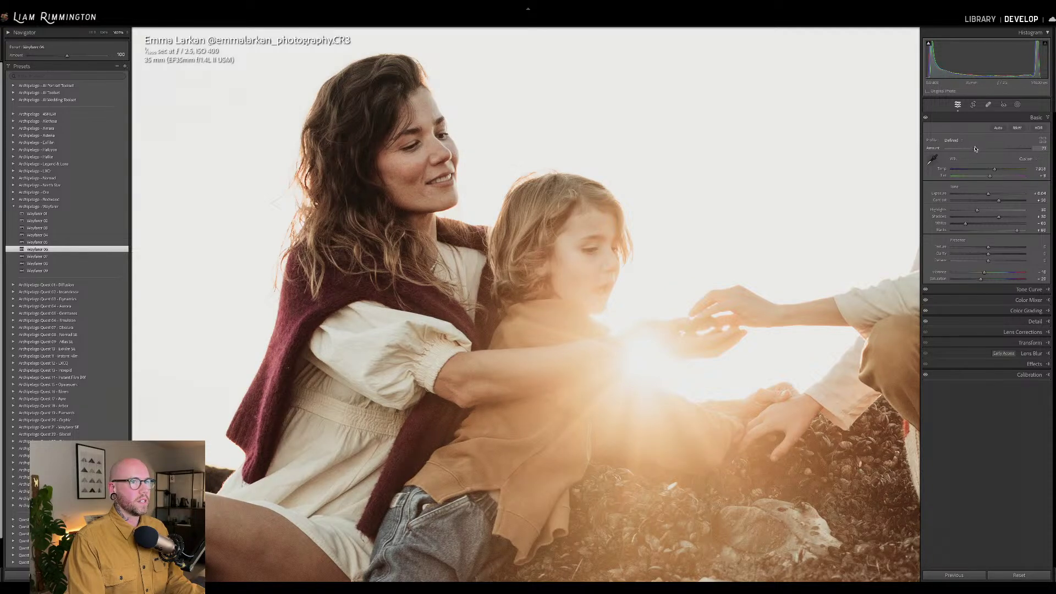
{"action": "left_click", "coordinate": [750, 267]}
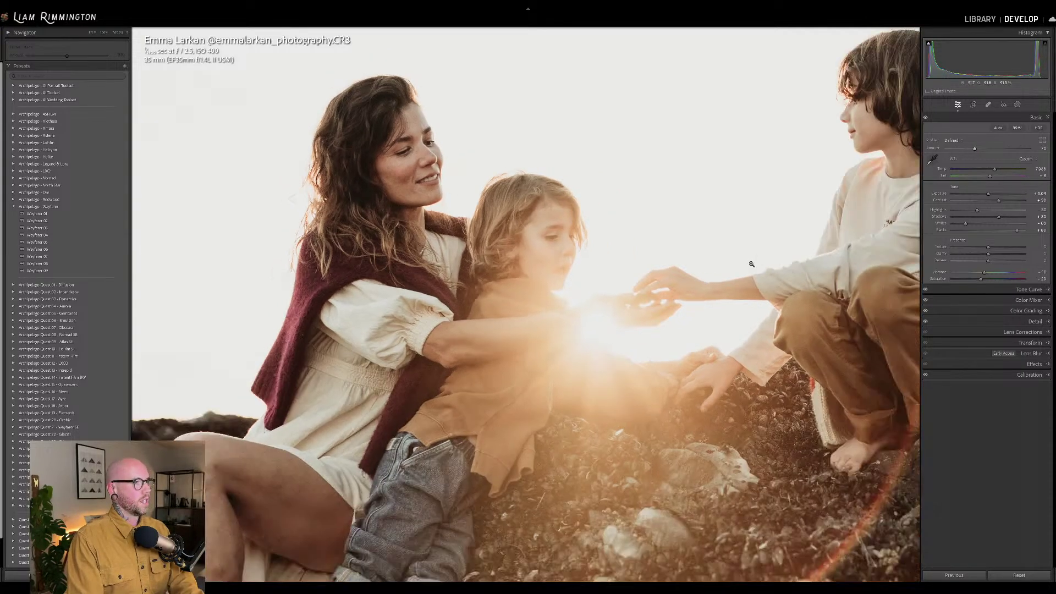
Compare the family photo with its original, including side-by-side close-ups of the mother, the younger child and the older boy
{"action": "key", "text": "backslash"}
{"action": "key", "text": "backslash"}
{"action": "key", "text": "backslash"}
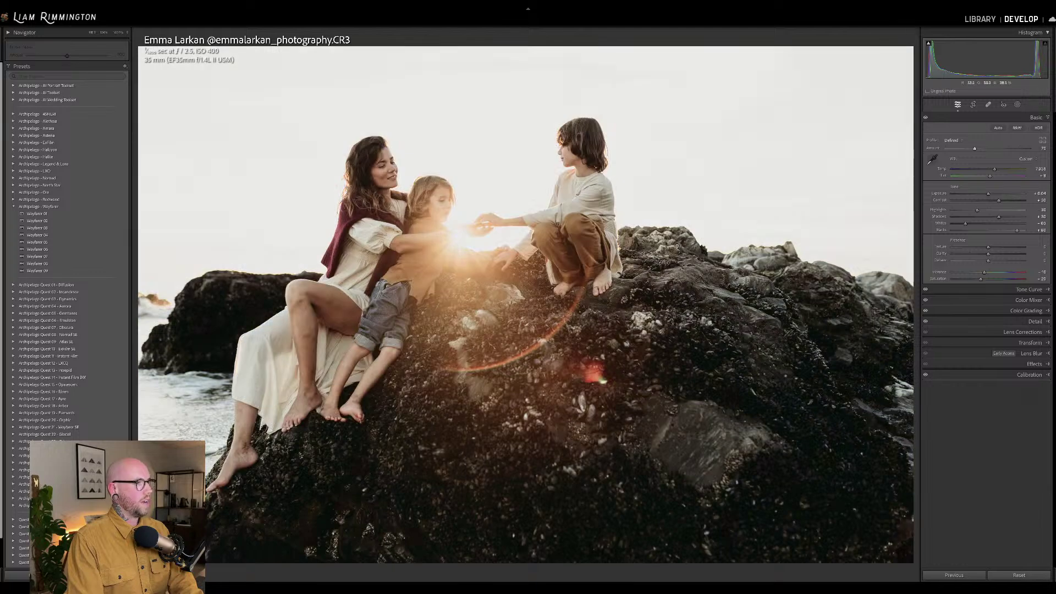
{"action": "key", "text": "backslash"}
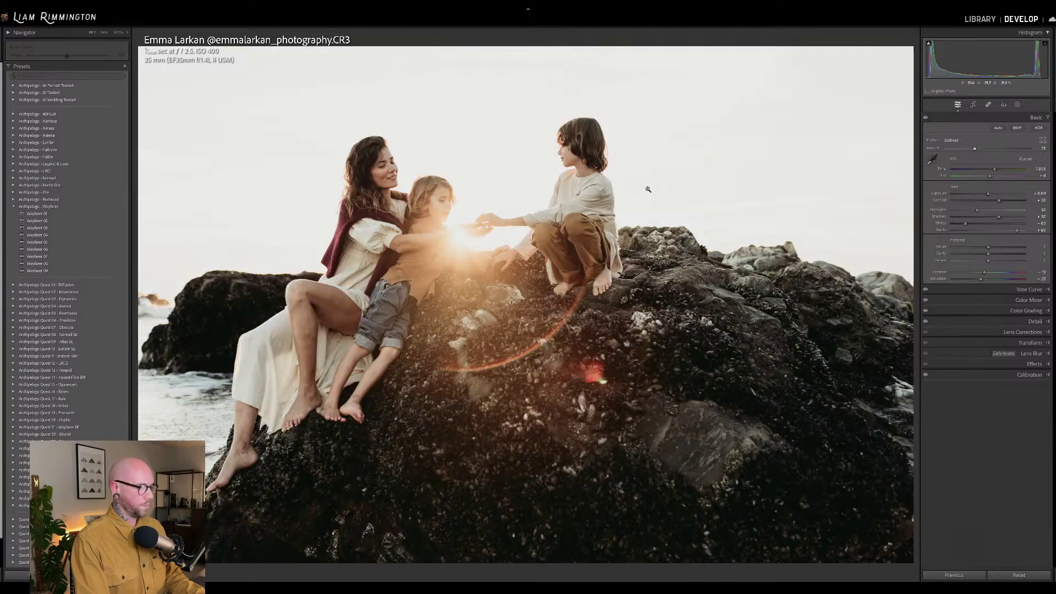
{"action": "left_click", "coordinate": [648, 189]}
{"action": "key", "text": "y"}
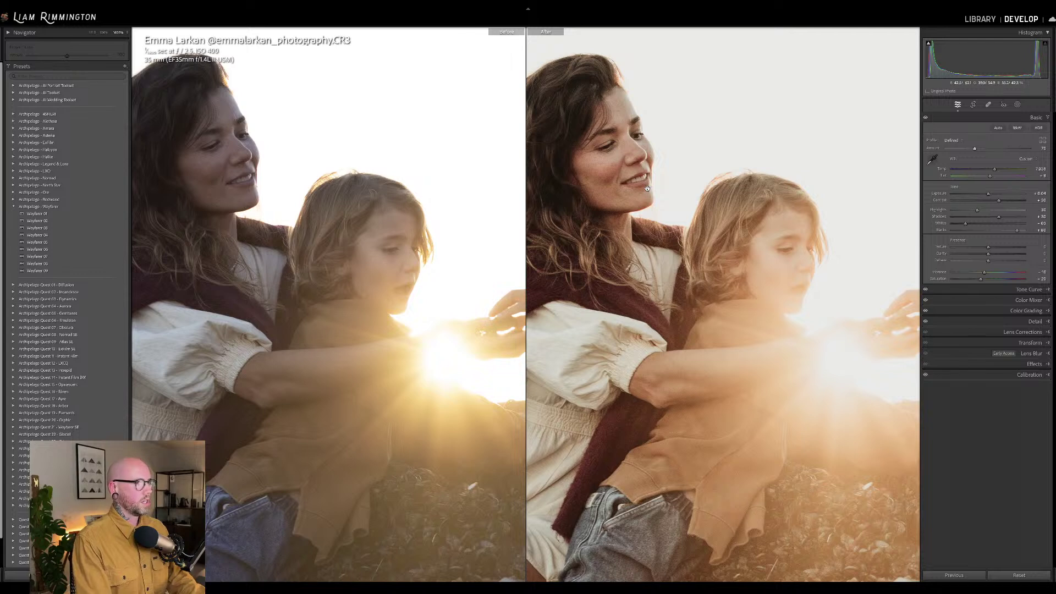
{"action": "scroll", "coordinate": [672, 210], "scroll_direction": "down", "scroll_amount": 5}
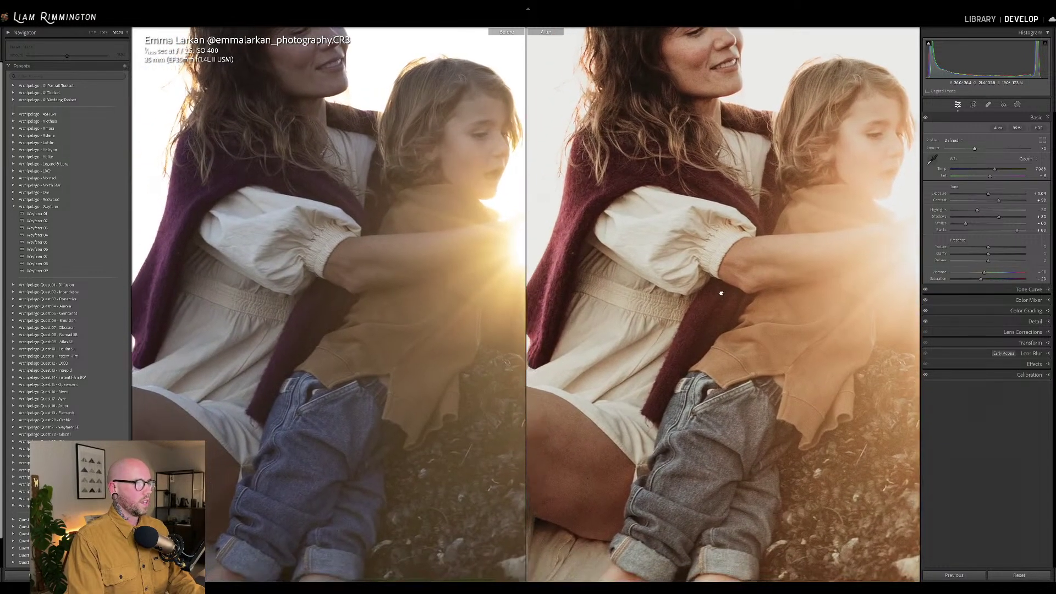
{"action": "scroll", "coordinate": [721, 293], "scroll_direction": "down", "scroll_amount": 3}
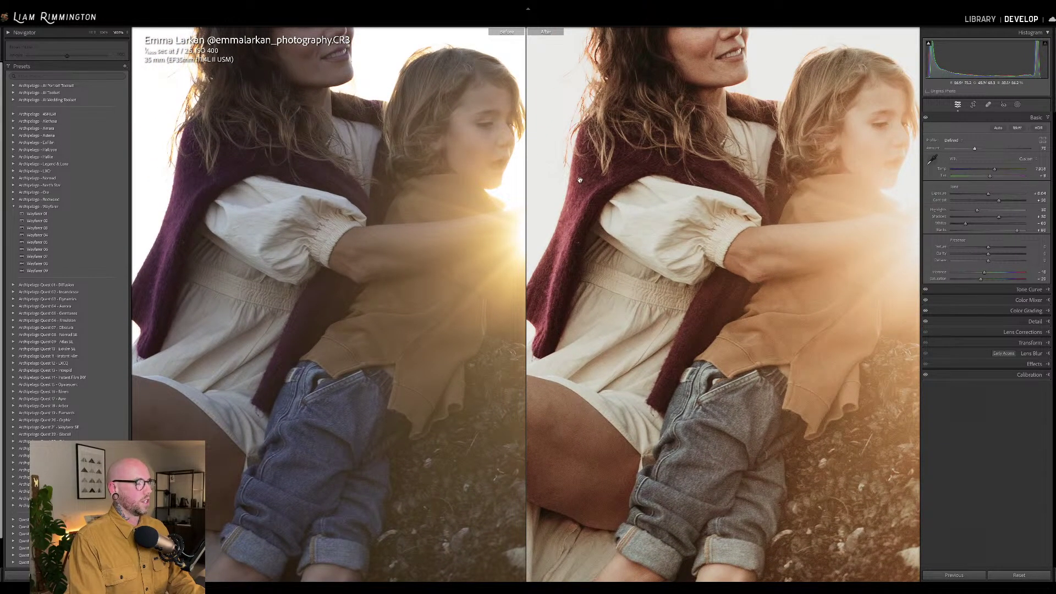
{"action": "scroll", "coordinate": [760, 295], "scroll_direction": "down", "scroll_amount": 8}
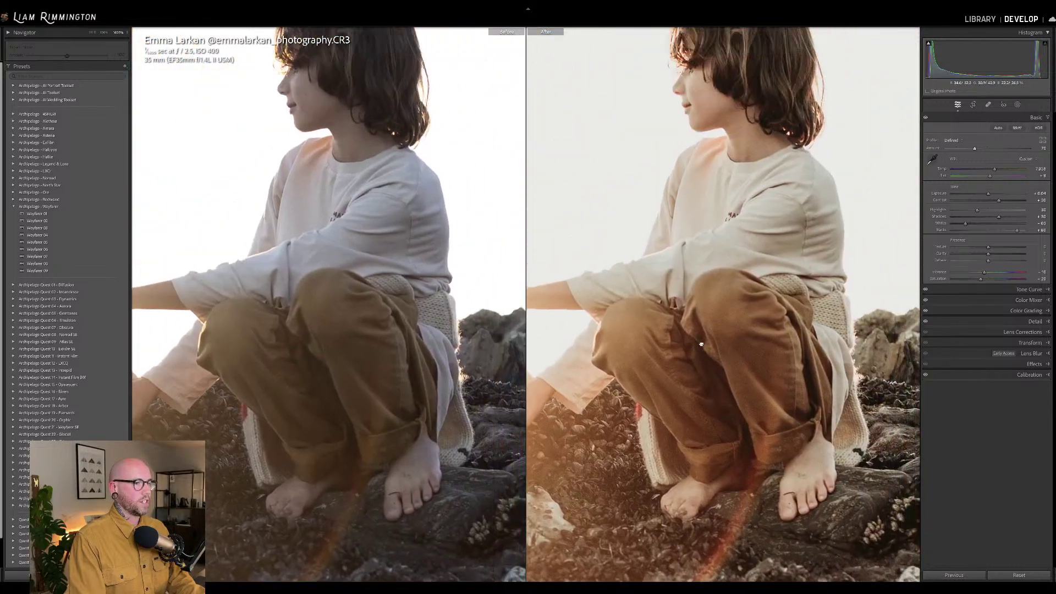
{"action": "scroll", "coordinate": [702, 344], "scroll_direction": "up", "scroll_amount": 2}
{"action": "left_click", "coordinate": [735, 377]}
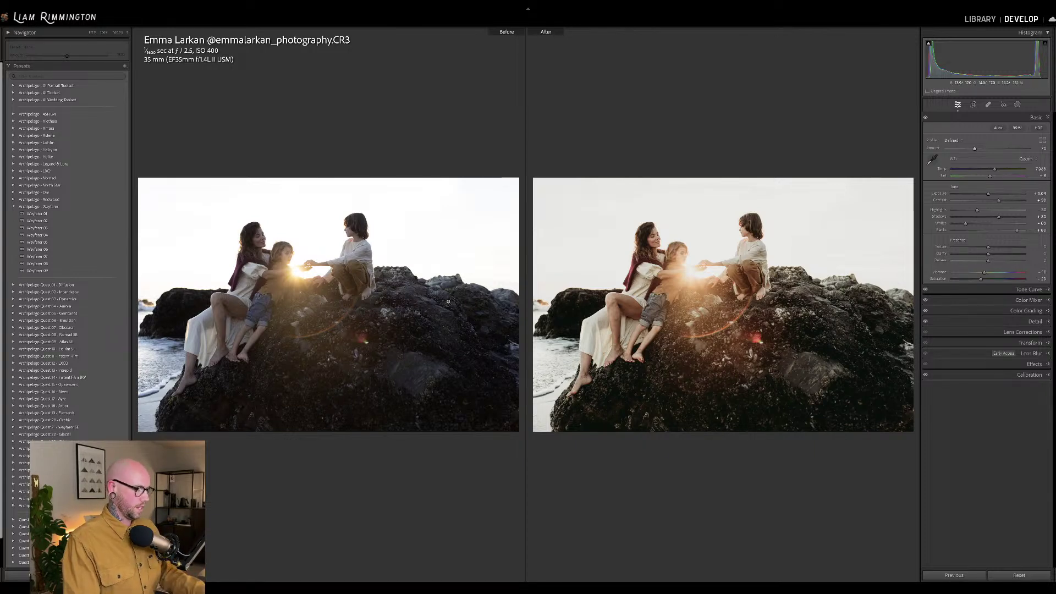
{"action": "key", "text": "y"}
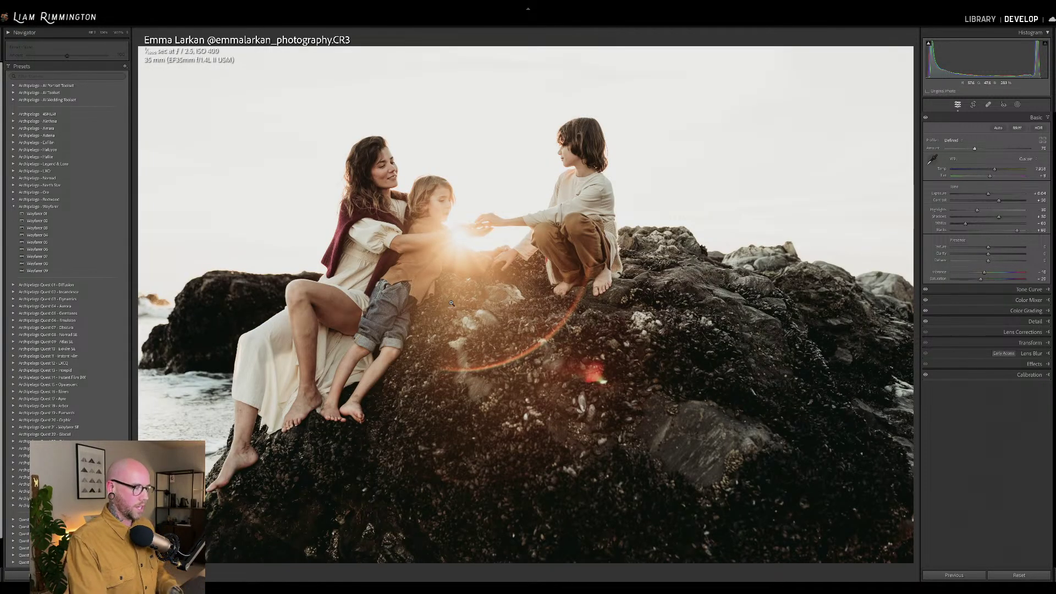
Switch the whole family photo repeatedly between its original and edited versions to judge the overall edit
{"action": "key", "text": "backslash"}
{"action": "key", "text": "backslash"}
{"action": "key", "text": "backslash"}
{"action": "key", "text": "backslash"}
{"action": "key", "text": "backslash"}
{"action": "key", "text": "backslash"}
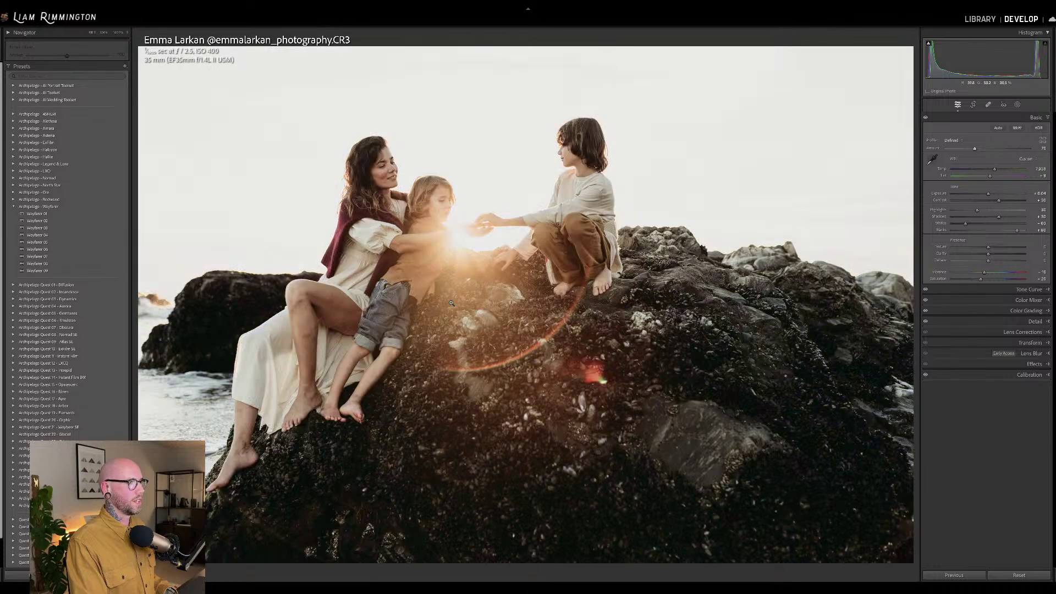
{"action": "key", "text": "backslash"}
{"action": "key", "text": "backslash"}
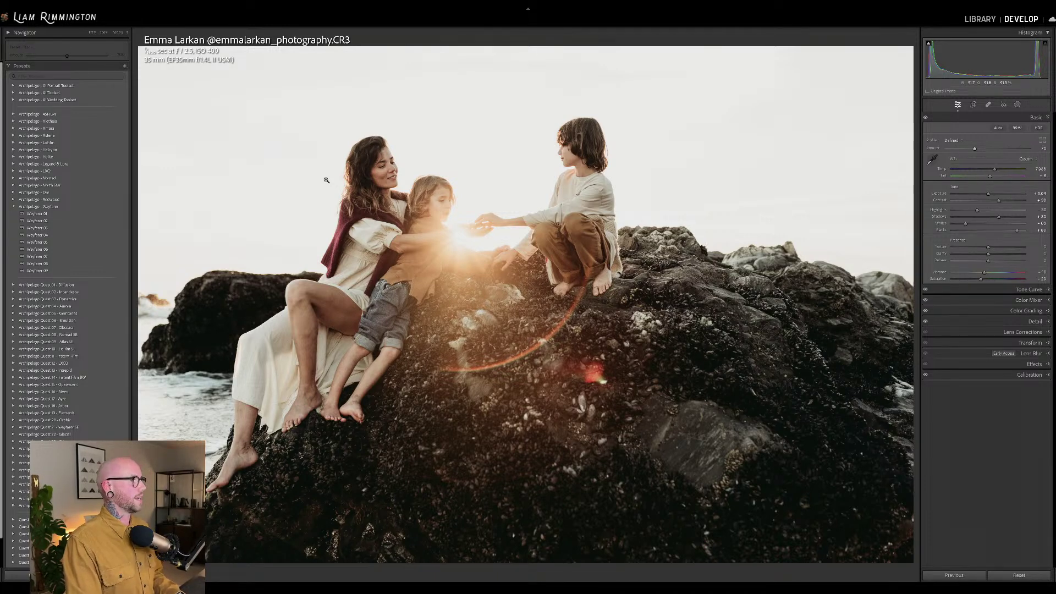
Open the forest maternity photo, straighten it slightly and raise its exposure to about +1.2
{"action": "key", "text": "Right"}
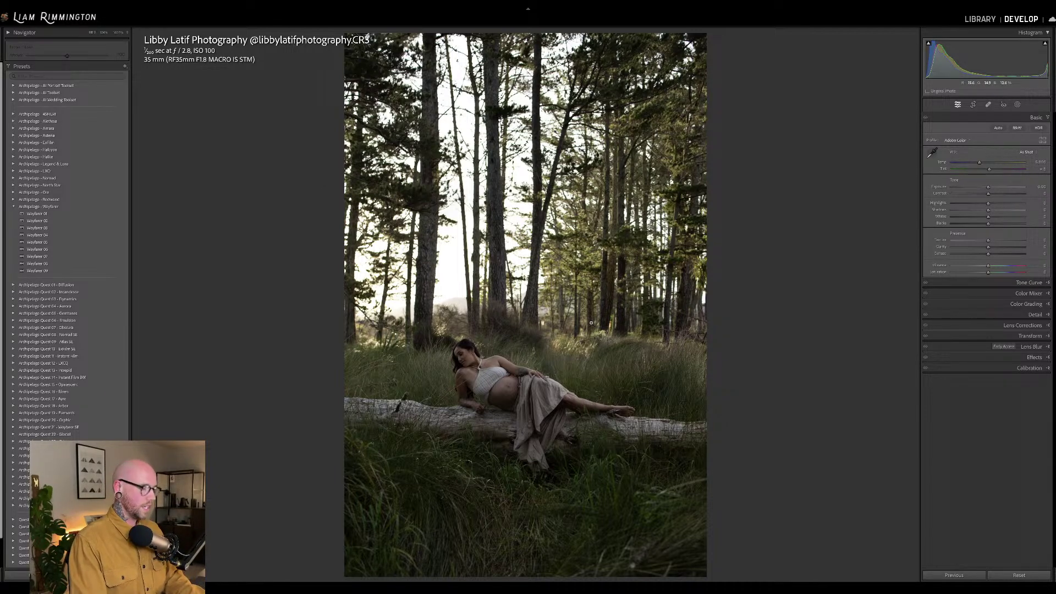
{"action": "key", "text": "r"}
{"action": "left_click_drag", "start_coordinate": [755, 303], "coordinate": [754, 302]}
{"action": "key", "text": "Return"}
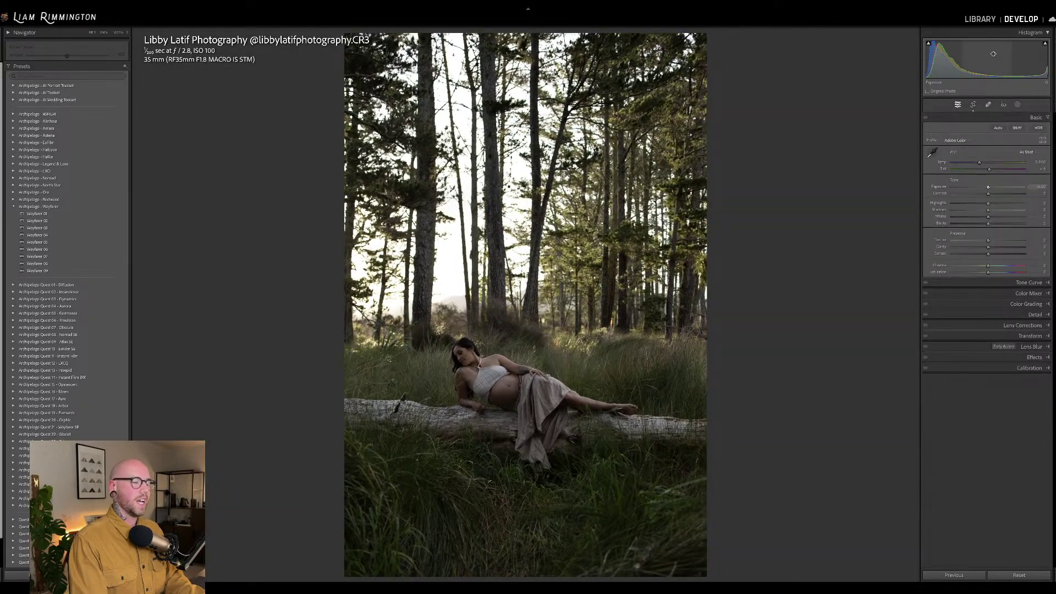
{"action": "left_click_drag", "start_coordinate": [979, 58], "coordinate": [1012, 58]}
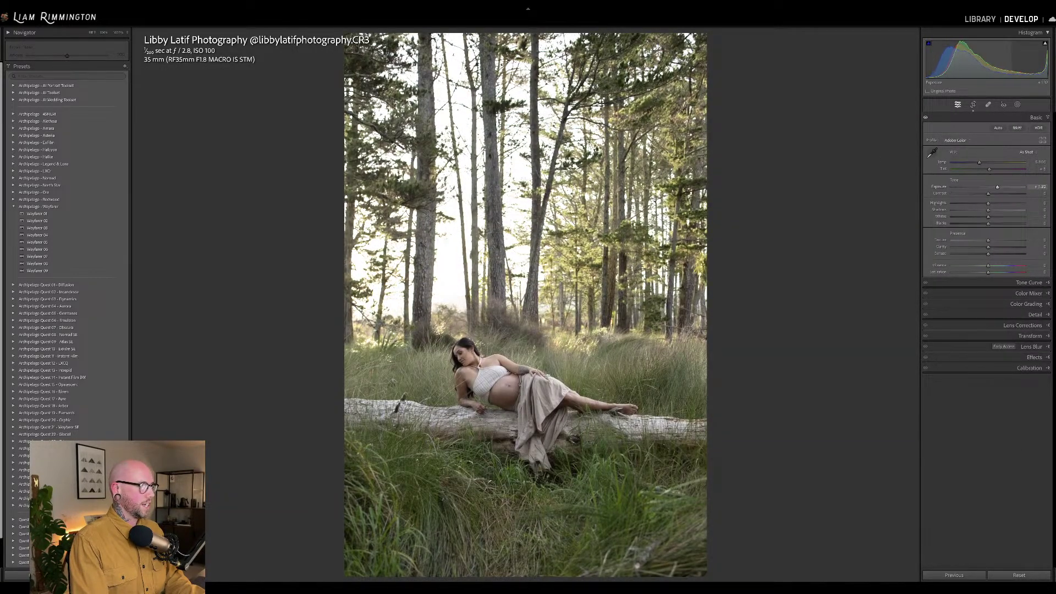
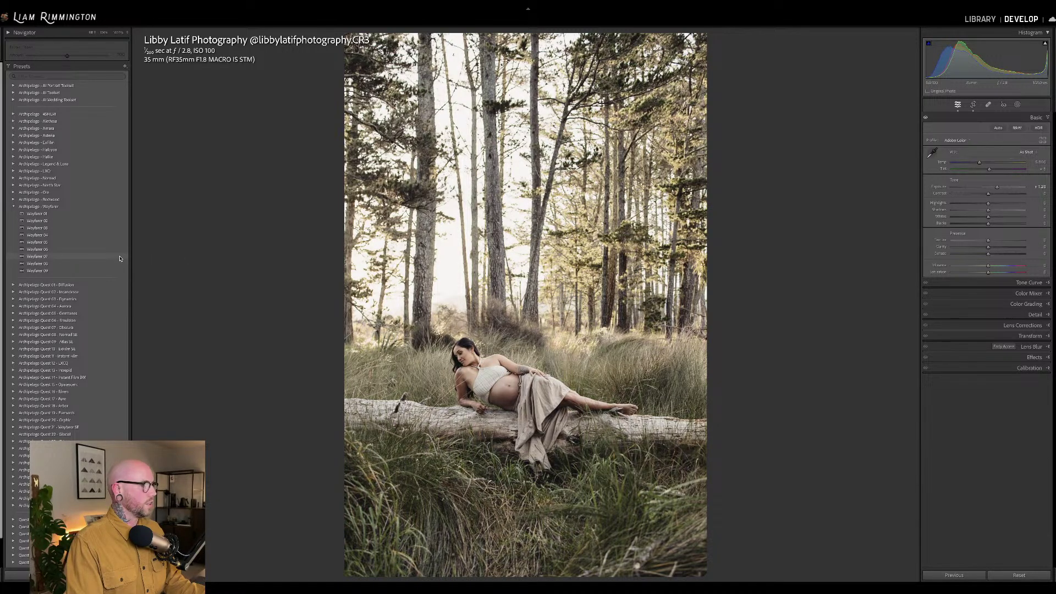
Apply the Wayfarer 07 preset to the maternity photo, compare it with the original and slightly raise the profile amount
{"action": "left_click", "coordinate": [120, 259]}
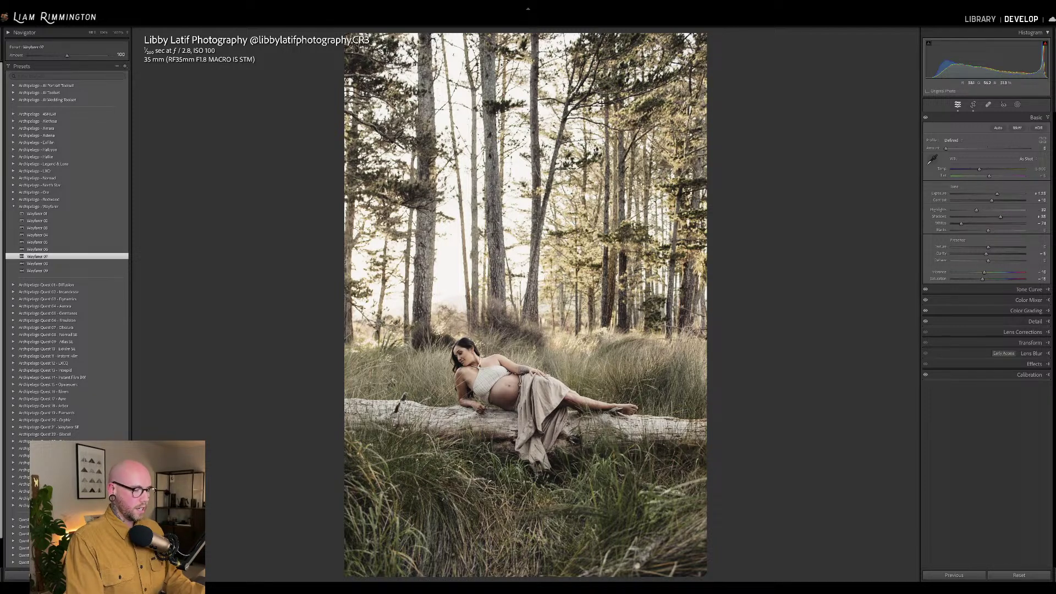
{"action": "key", "text": "backslash"}
{"action": "key", "text": "backslash"}
{"action": "key", "text": "backslash"}
{"action": "key", "text": "backslash"}
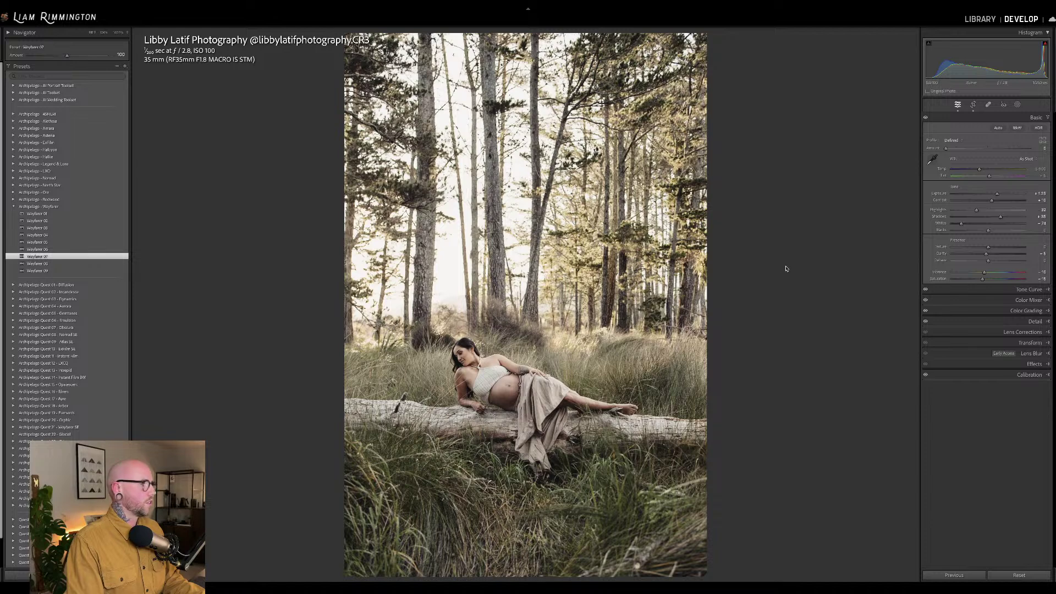
{"action": "key", "text": "backslash"}
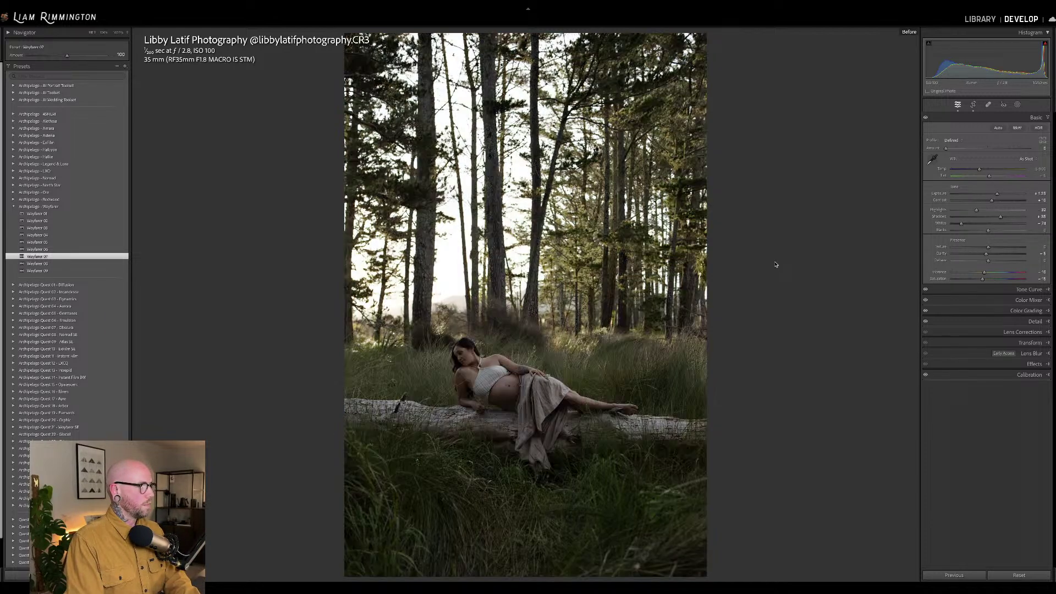
{"action": "key", "text": "backslash"}
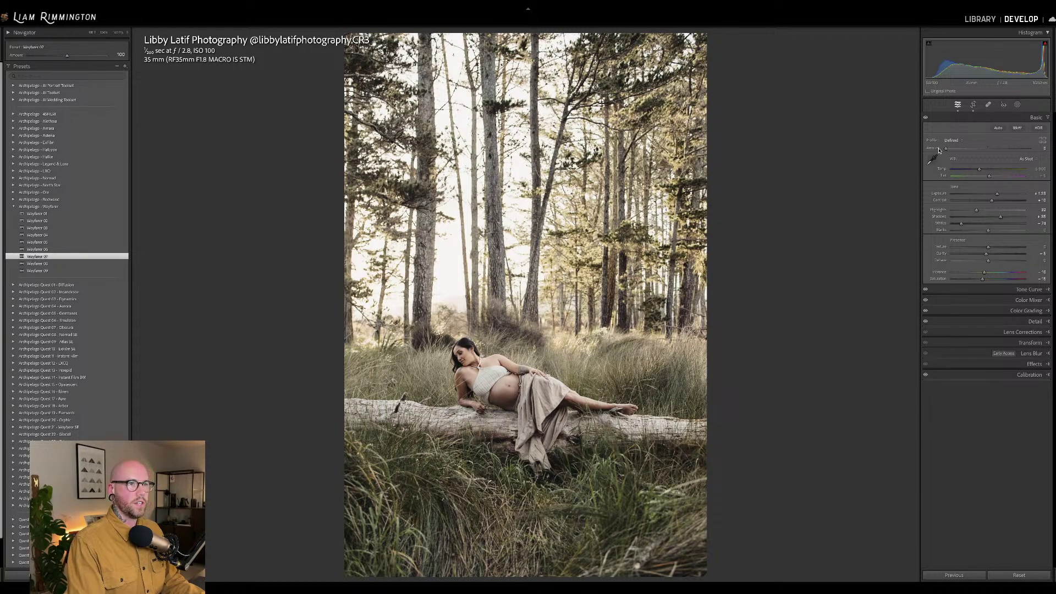
{"action": "left_click_drag", "start_coordinate": [941, 149], "coordinate": [953, 150]}
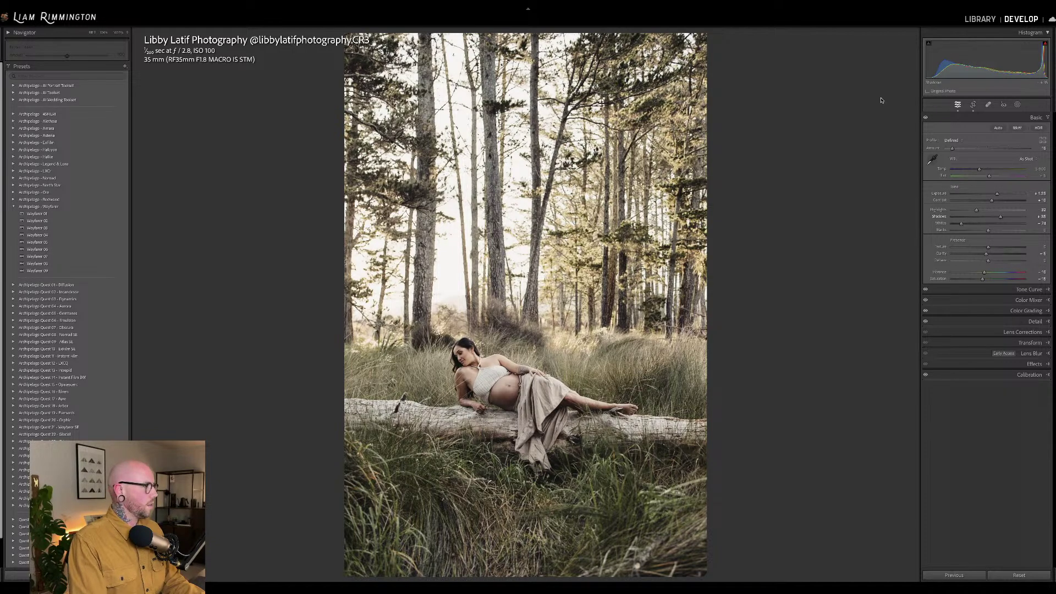
Apply the Quest 31 Mythos preset Quintessence at an amount of about 44 and raise the exposure to about +1.4
{"action": "left_click", "coordinate": [13, 206]}
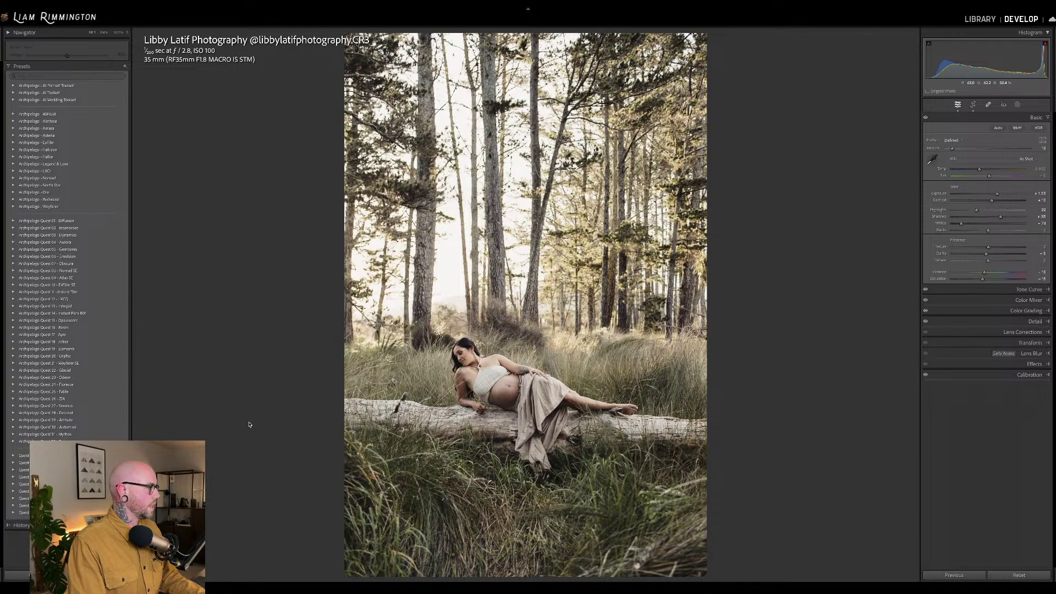
{"action": "left_click", "coordinate": [13, 434]}
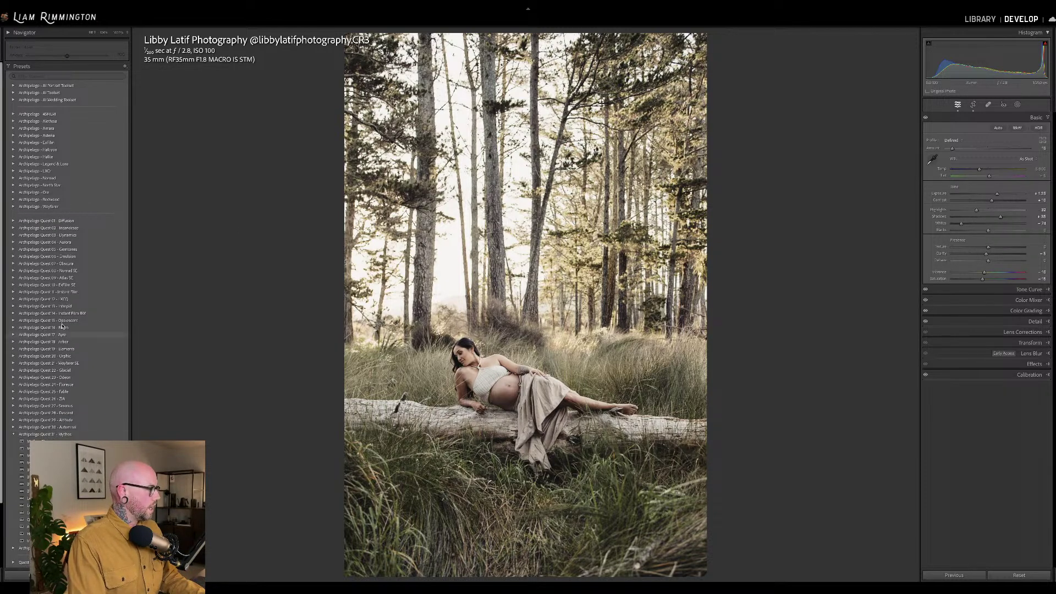
{"action": "scroll", "coordinate": [62, 290], "scroll_direction": "down", "scroll_amount": 1}
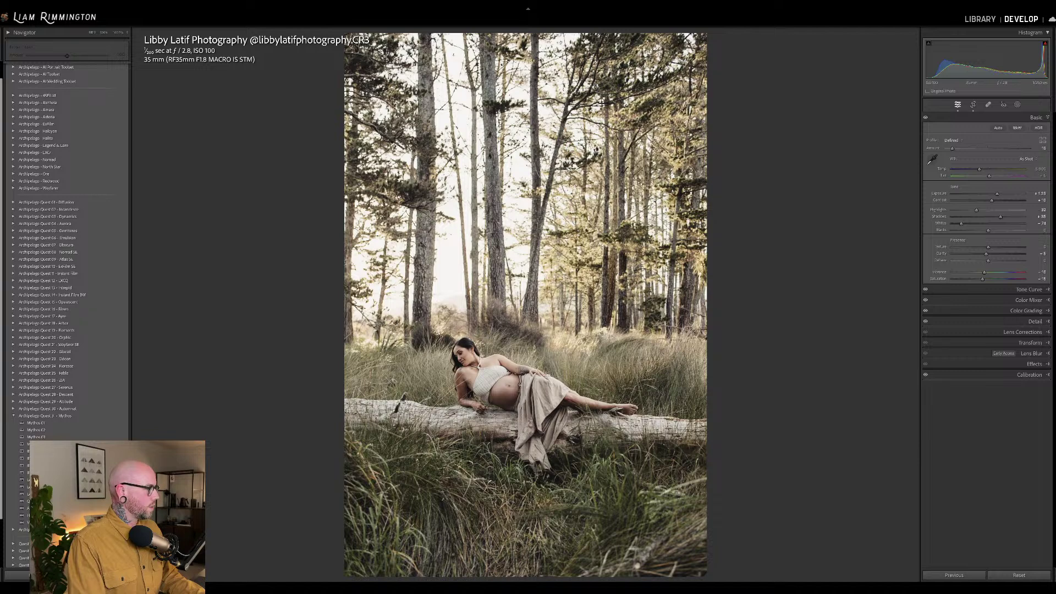
{"action": "left_click", "coordinate": [50, 501]}
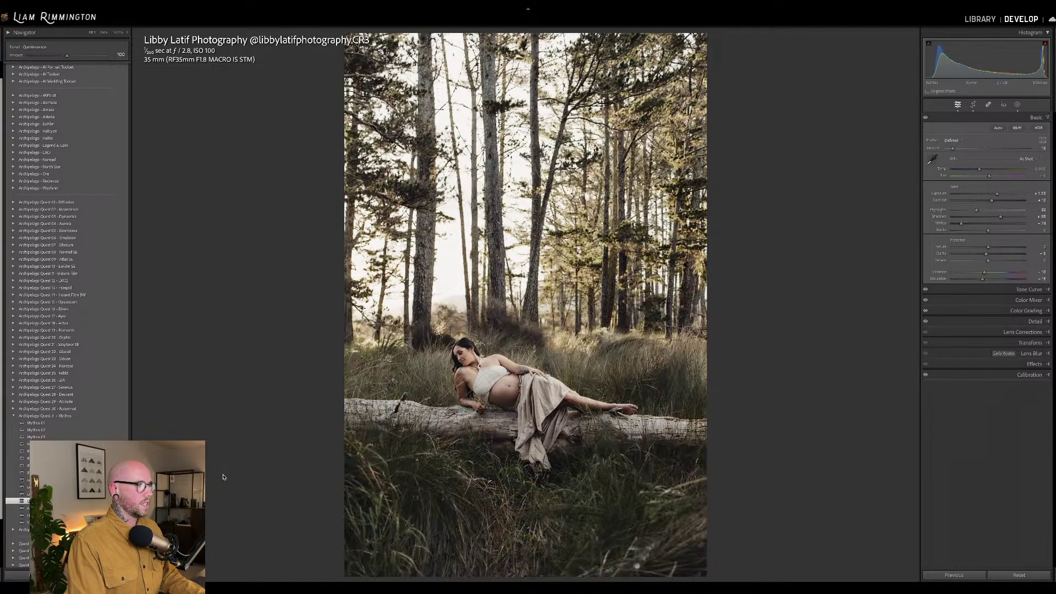
{"action": "scroll", "coordinate": [126, 226], "scroll_direction": "up", "scroll_amount": 1}
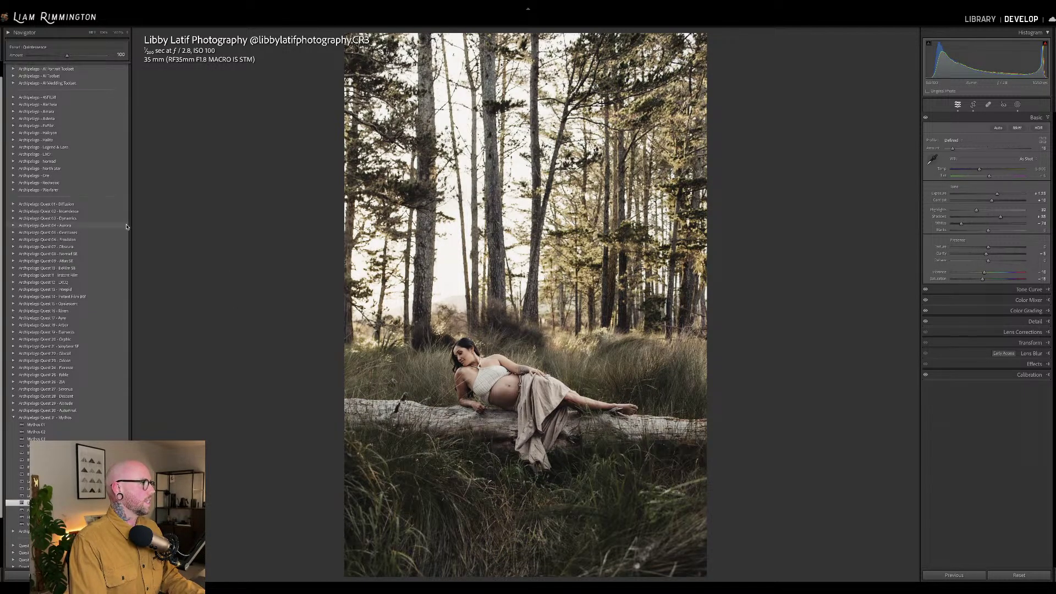
{"action": "scroll", "coordinate": [126, 226], "scroll_direction": "up", "scroll_amount": 2}
{"action": "left_click_drag", "start_coordinate": [66, 56], "coordinate": [45, 57]}
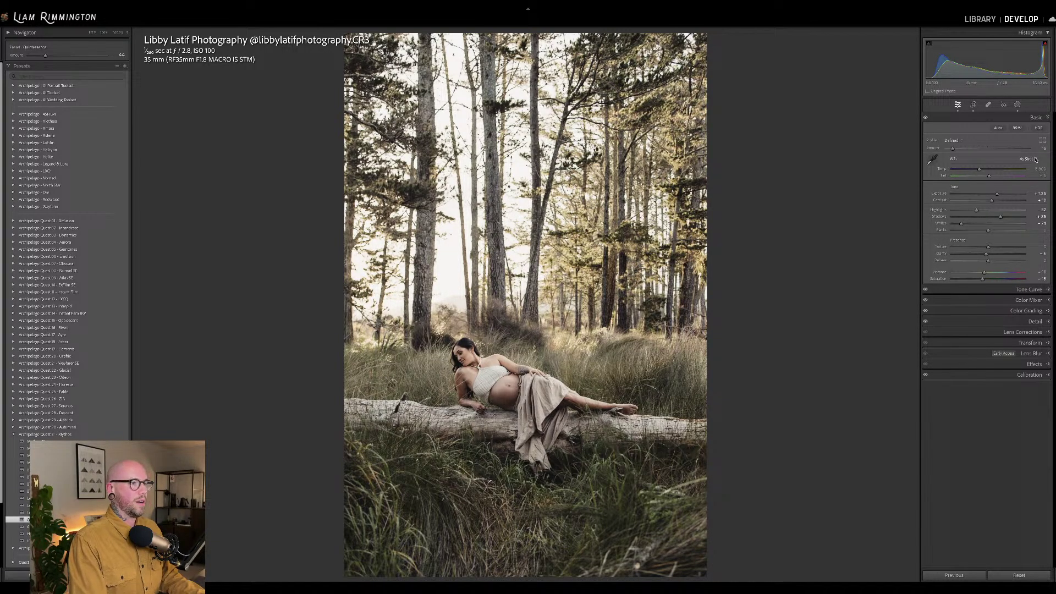
{"action": "left_click_drag", "start_coordinate": [985, 56], "coordinate": [990, 56]}
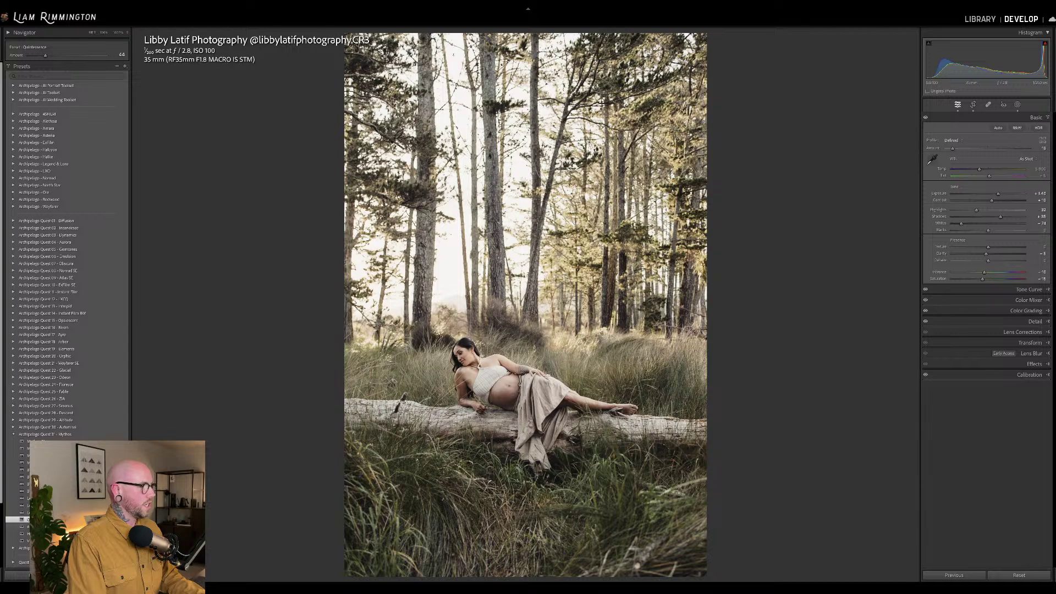
Apply the Mythos preset Aether at an amount of about 45 and reopen the Wayfarer preset group
{"action": "left_click", "coordinate": [66, 526]}
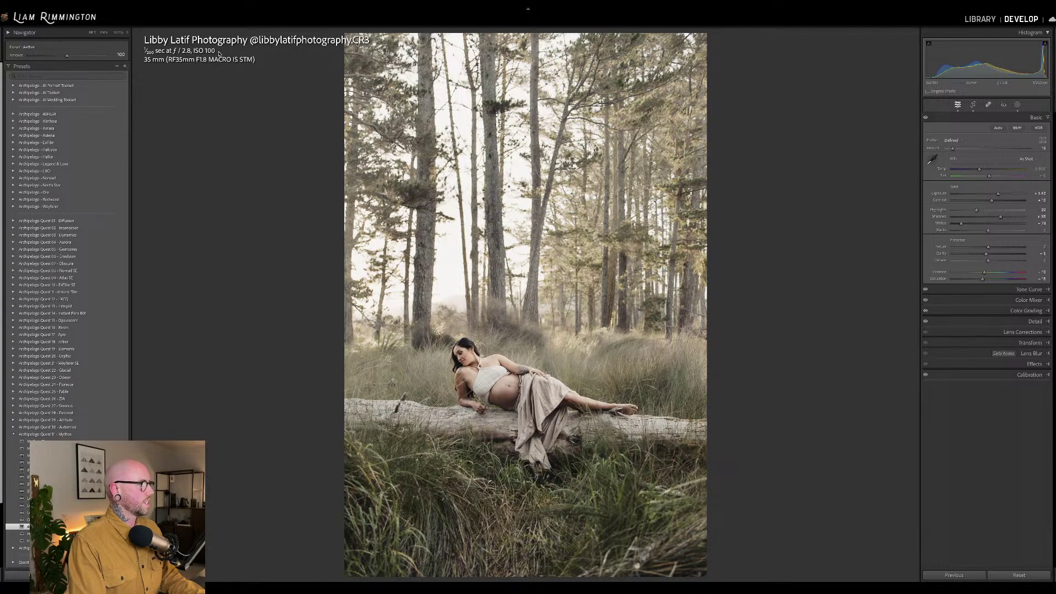
{"action": "left_click_drag", "start_coordinate": [66, 57], "coordinate": [45, 60]}
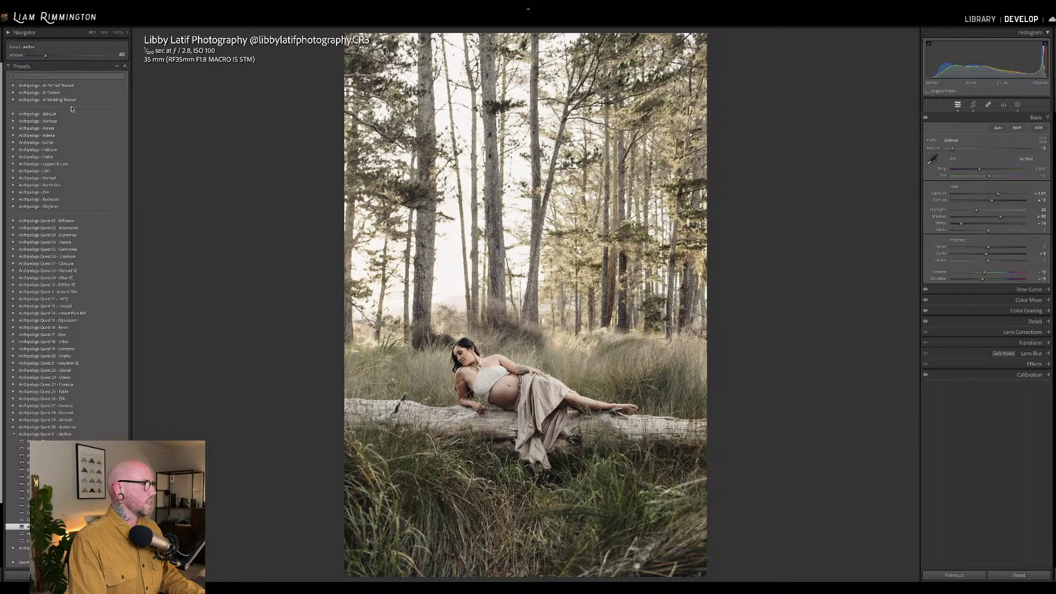
{"action": "left_click", "coordinate": [14, 435]}
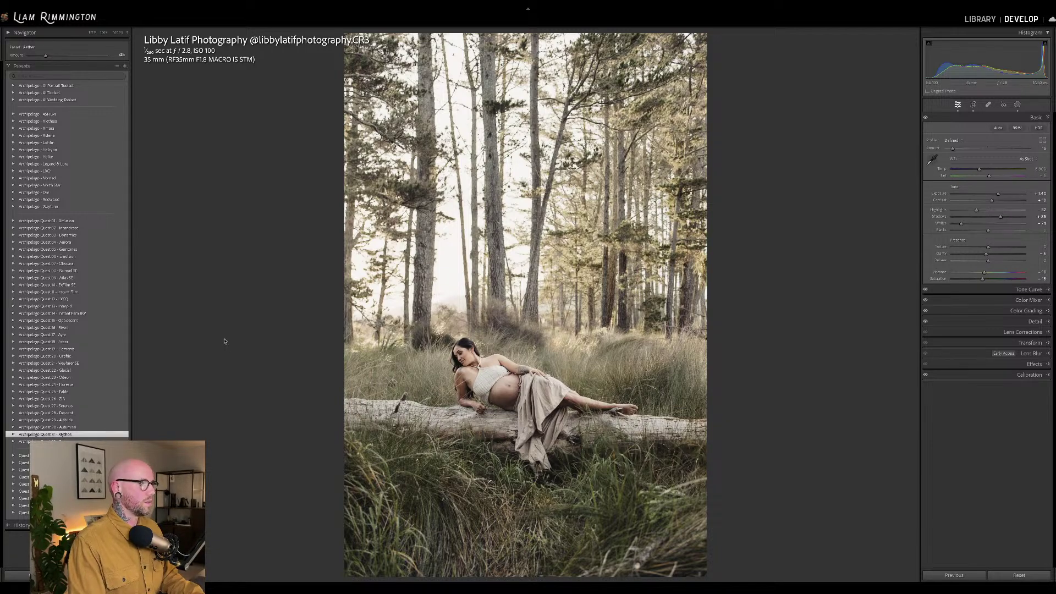
{"action": "left_click", "coordinate": [12, 208]}
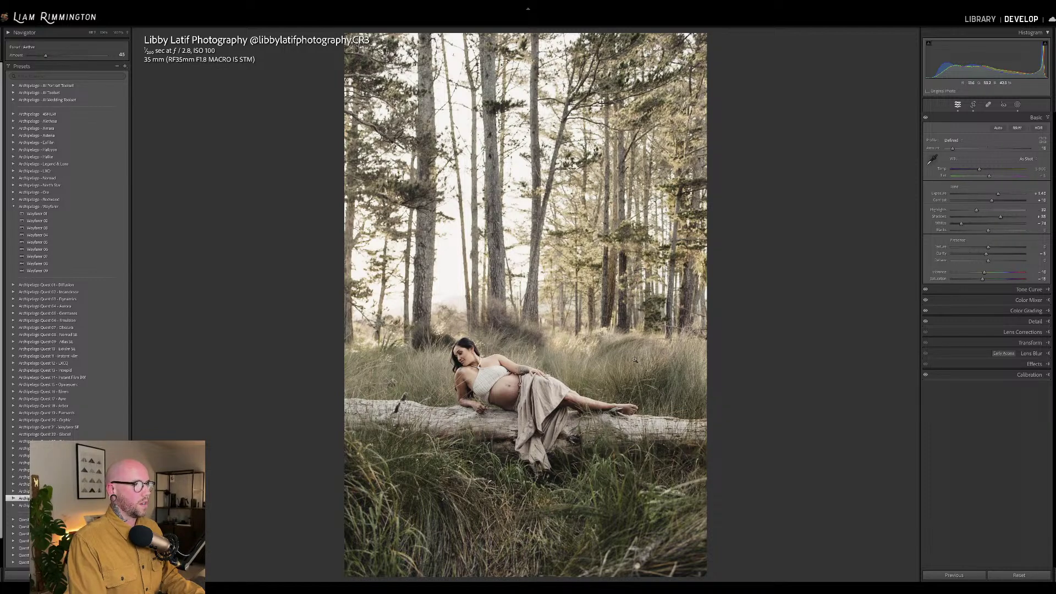
Raise the maternity photo's contrast and shadows, fine-tune its exposure and compare the edit with the original
{"action": "key", "text": "backslash"}
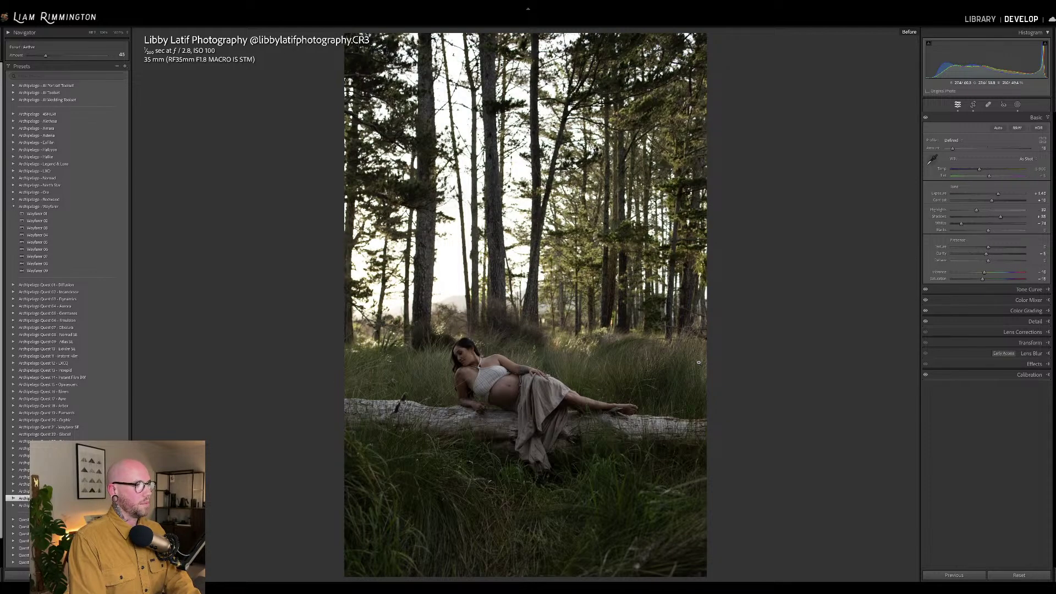
{"action": "key", "text": "backslash"}
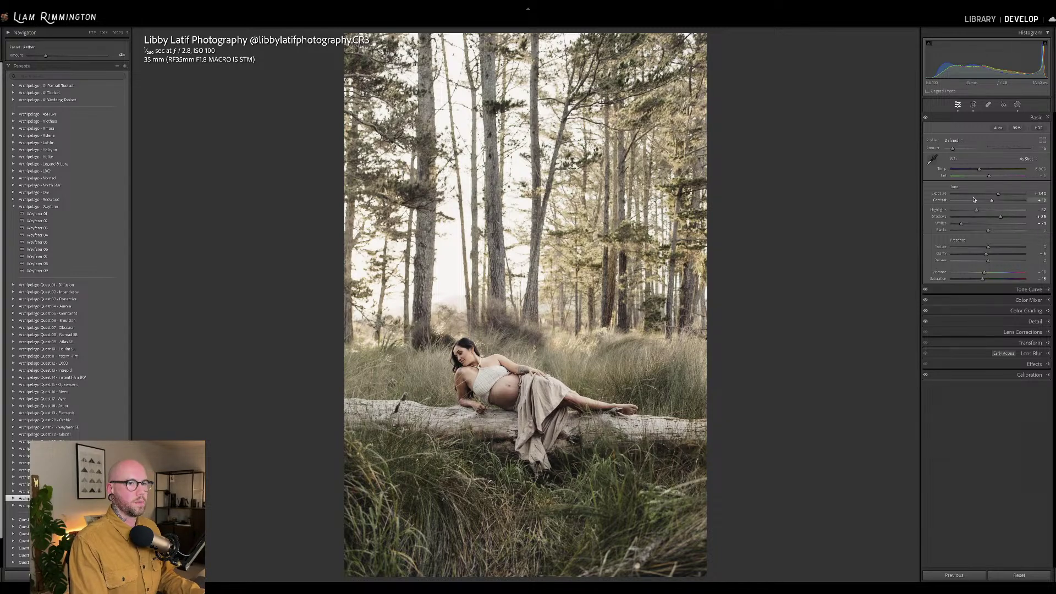
{"action": "left_click_drag", "start_coordinate": [993, 202], "coordinate": [1008, 202]}
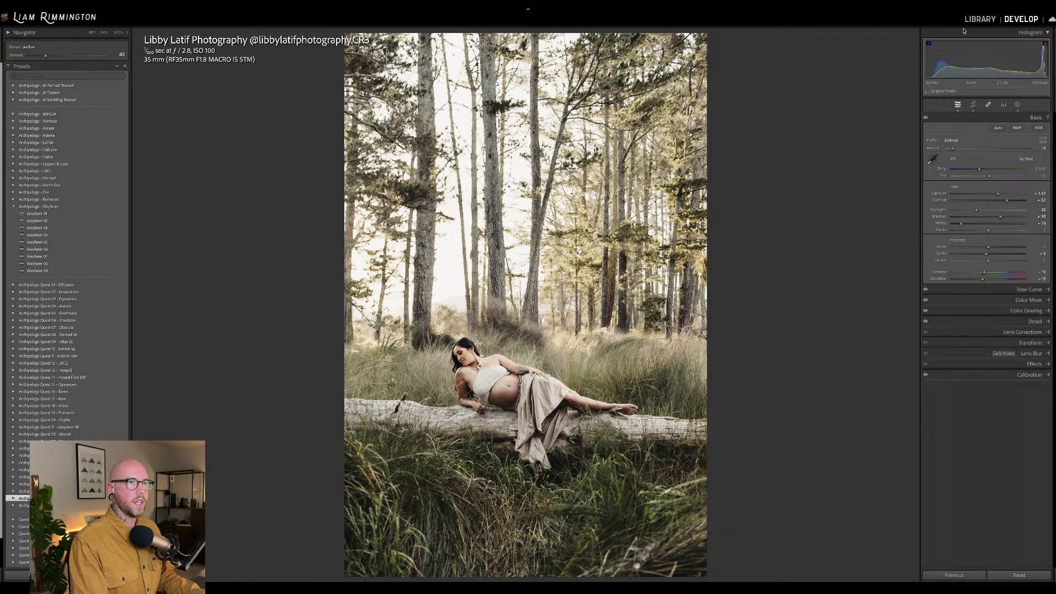
{"action": "left_click_drag", "start_coordinate": [949, 59], "coordinate": [960, 59]}
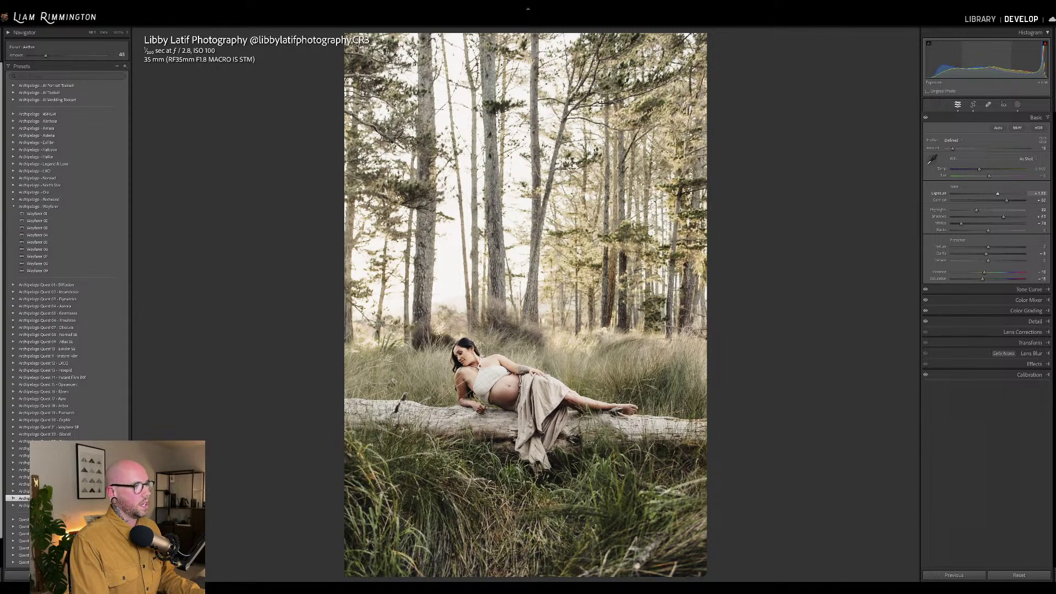
{"action": "left_click_drag", "start_coordinate": [1001, 59], "coordinate": [999, 59]}
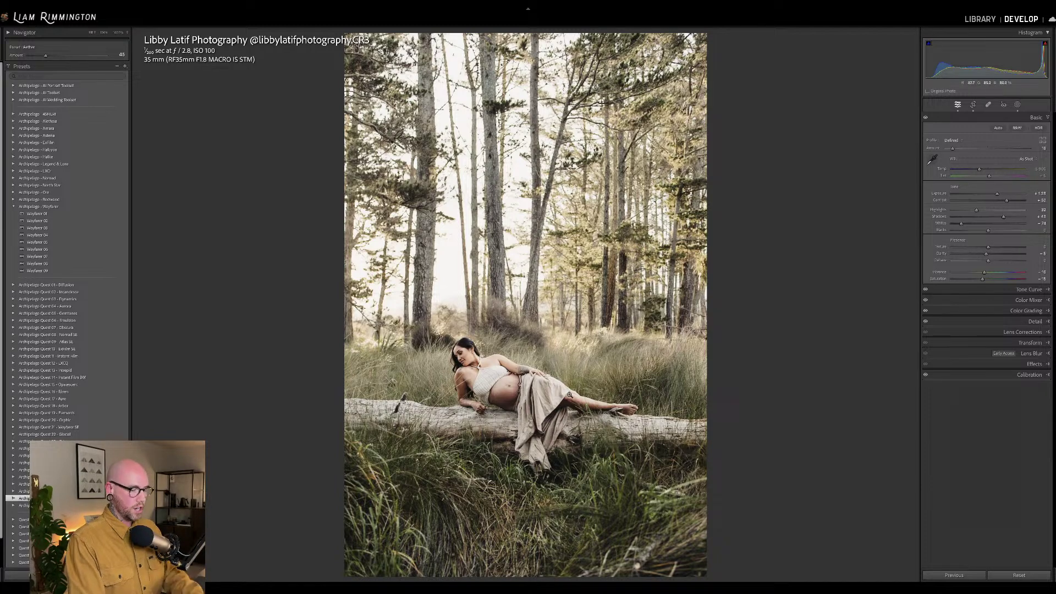
{"action": "key", "text": "backslash"}
{"action": "key", "text": "backslash"}
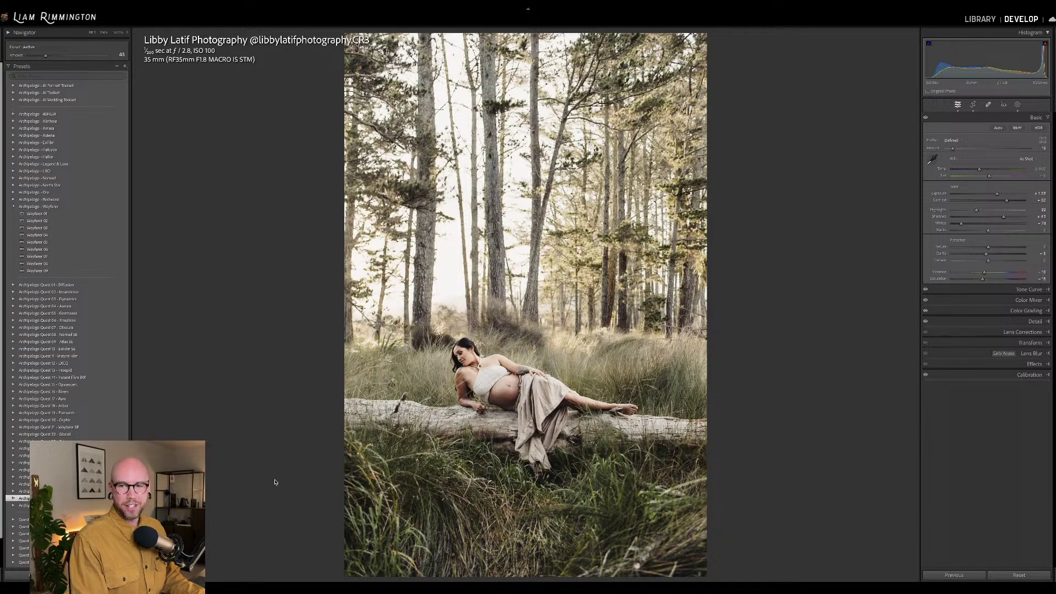
Apply the Sun V preset from the Quest 26 Zia group, move its glow between the trees near the photo's left edge and reduce the mask amount
{"action": "left_click", "coordinate": [12, 464]}
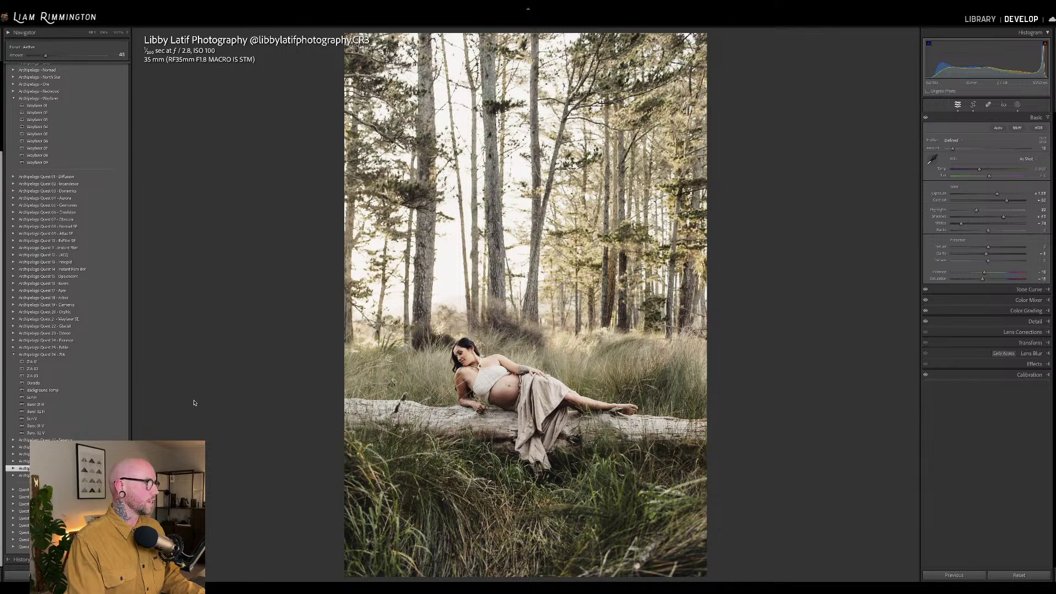
{"action": "left_click", "coordinate": [127, 419]}
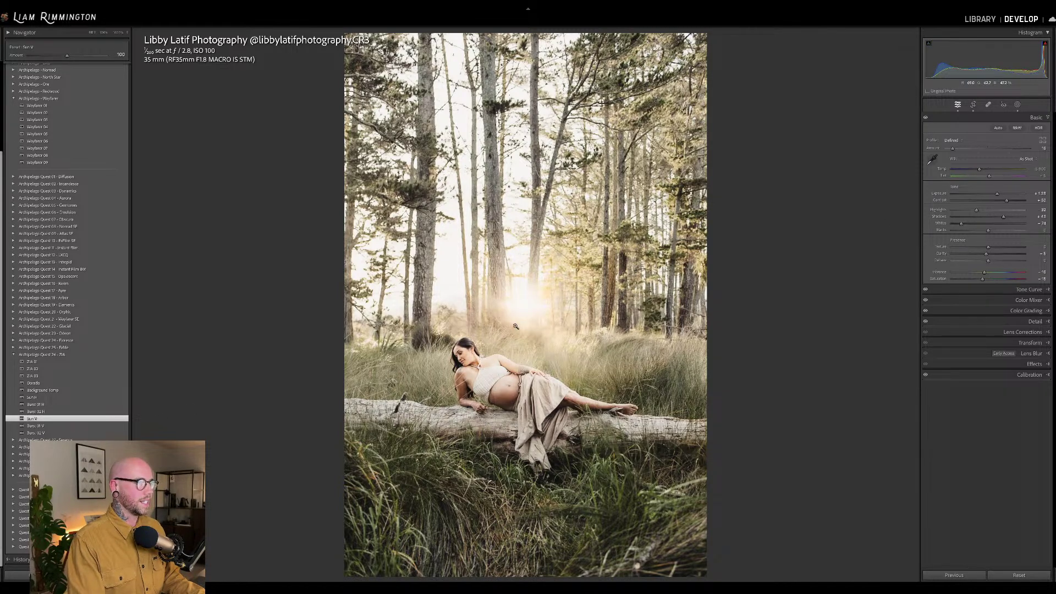
{"action": "left_click", "coordinate": [1018, 104]}
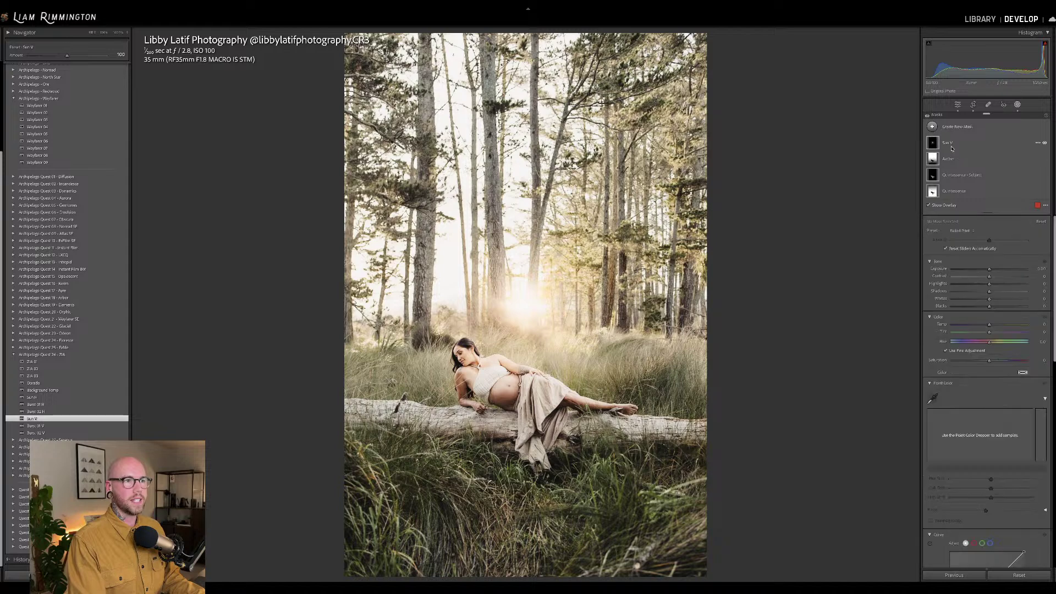
{"action": "left_click", "coordinate": [952, 148]}
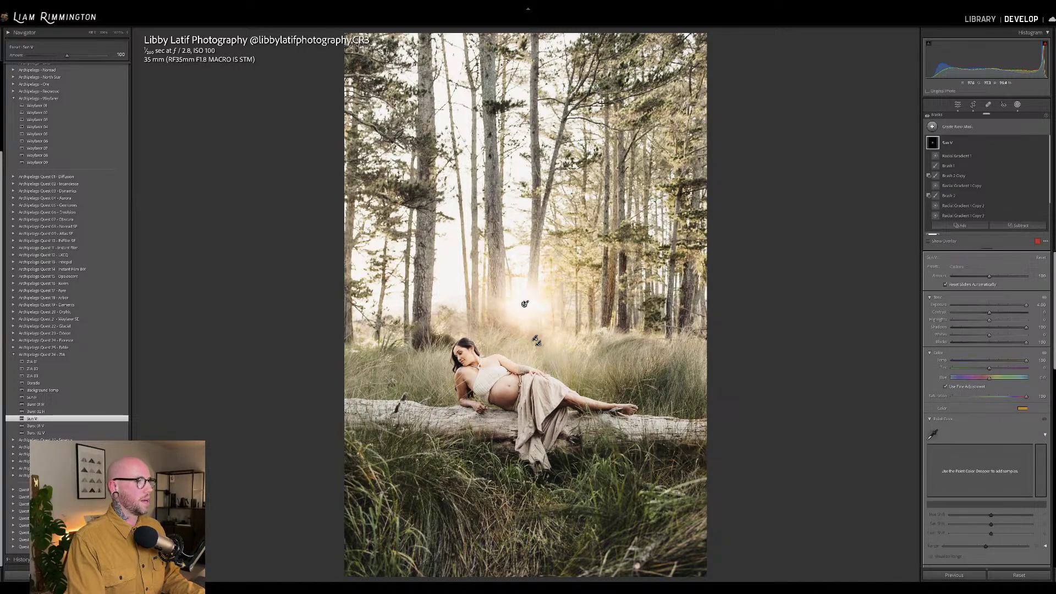
{"action": "left_click_drag", "start_coordinate": [524, 305], "coordinate": [493, 295]}
{"action": "left_click_drag", "start_coordinate": [505, 330], "coordinate": [377, 302]}
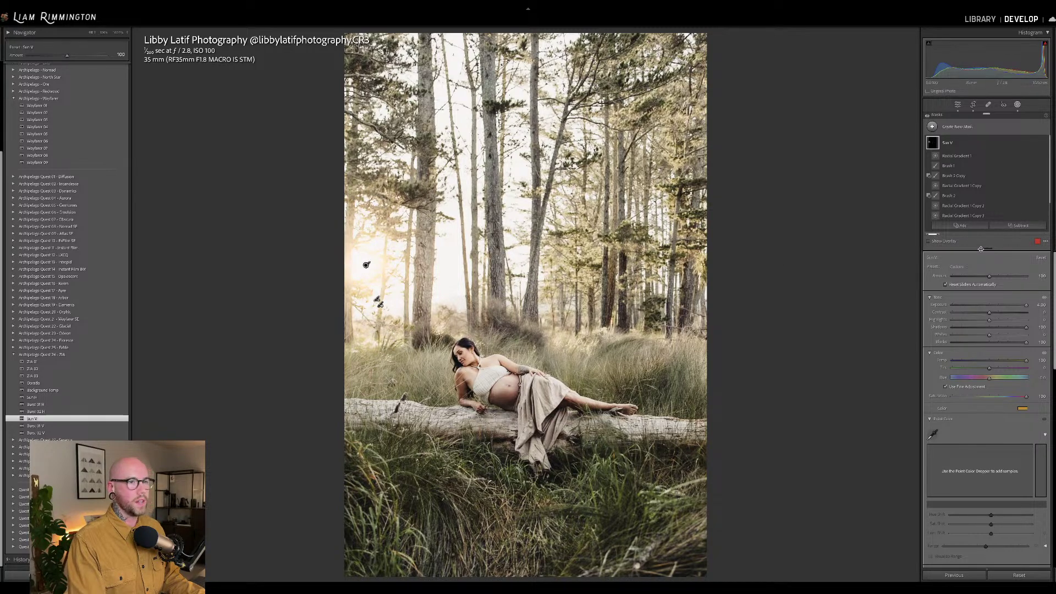
{"action": "left_click_drag", "start_coordinate": [989, 276], "coordinate": [964, 281]}
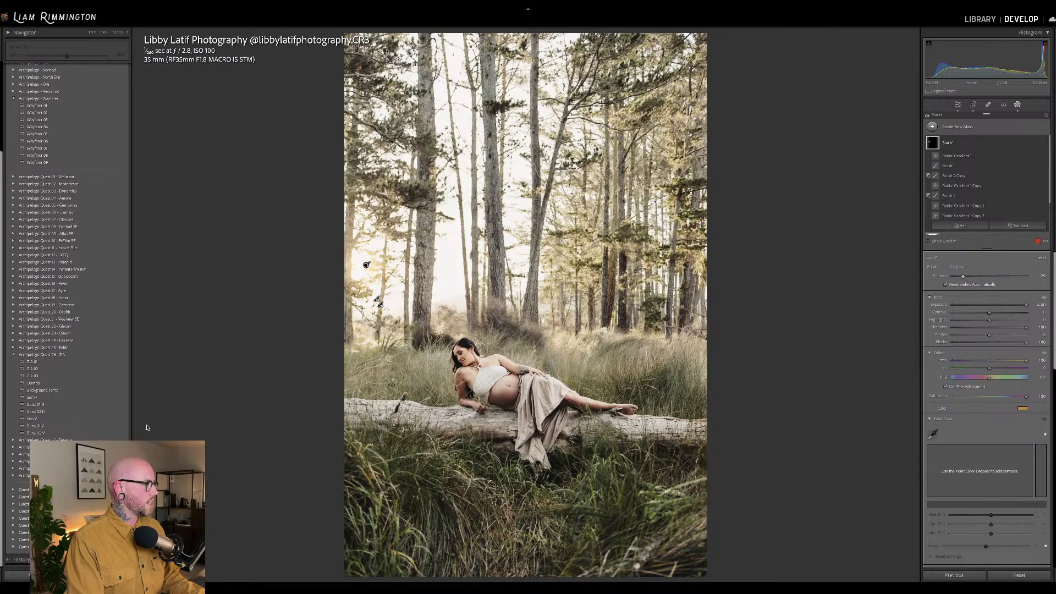
Add the light preset listed after Sun V, move its mask onto the sun glow, lower its amount strongly and collapse the Zia group
{"action": "left_click", "coordinate": [115, 426]}
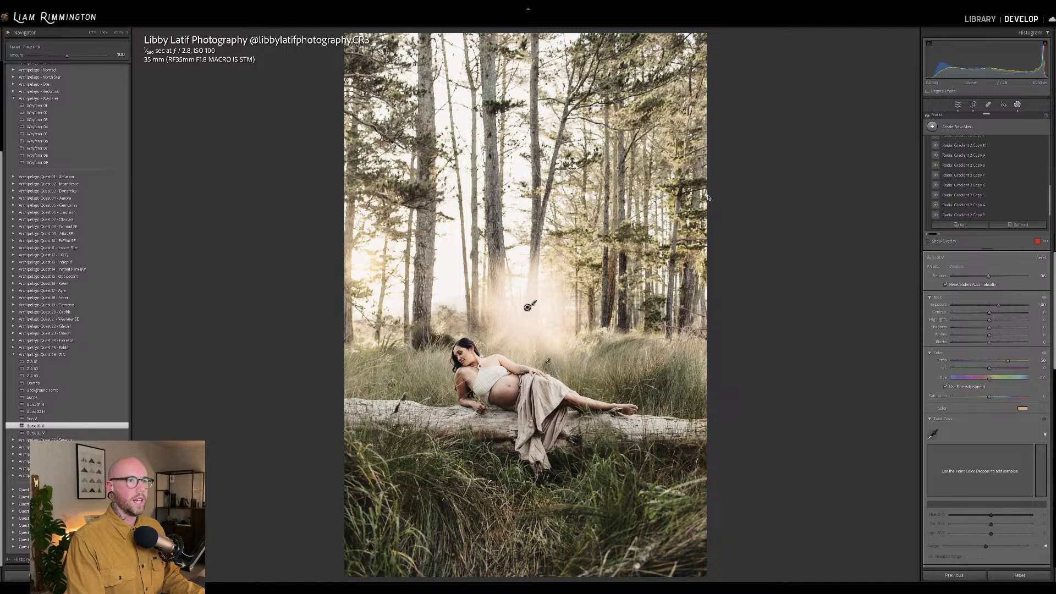
{"action": "left_click_drag", "start_coordinate": [528, 306], "coordinate": [368, 259]}
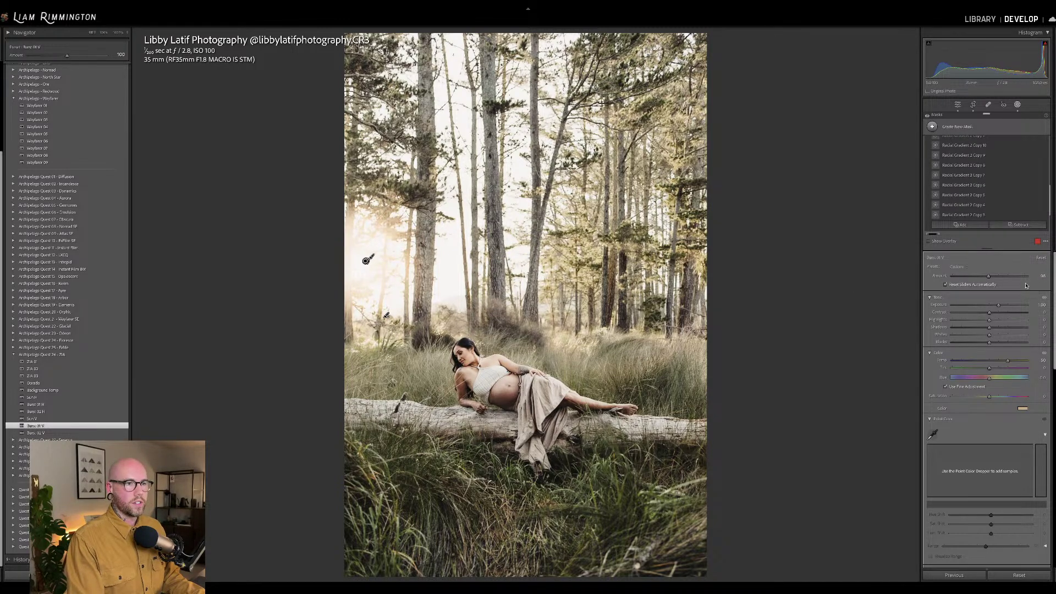
{"action": "left_click_drag", "start_coordinate": [989, 277], "coordinate": [956, 278]}
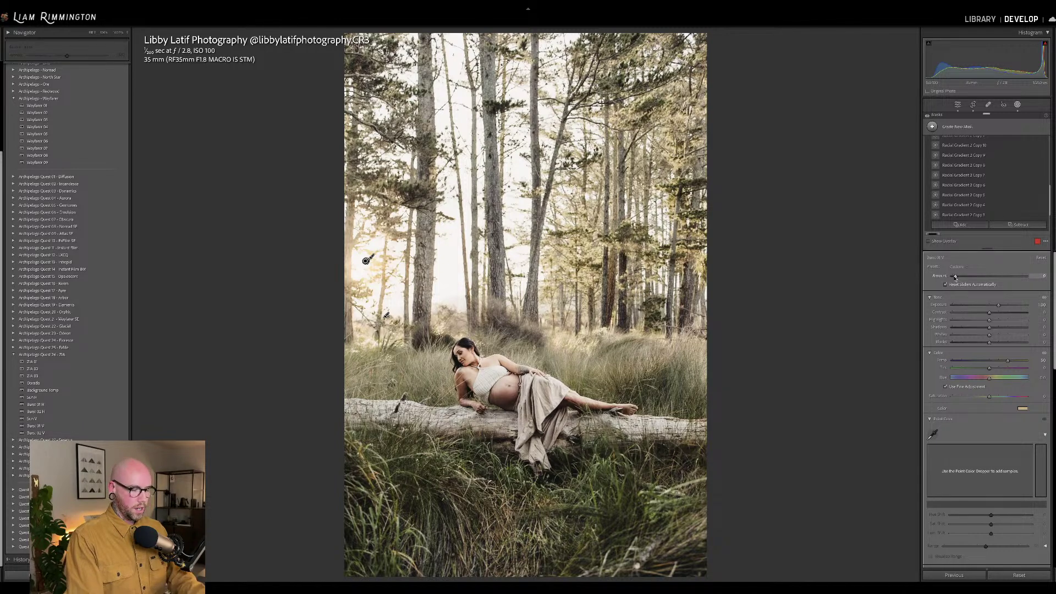
{"action": "key", "text": "shift+w"}
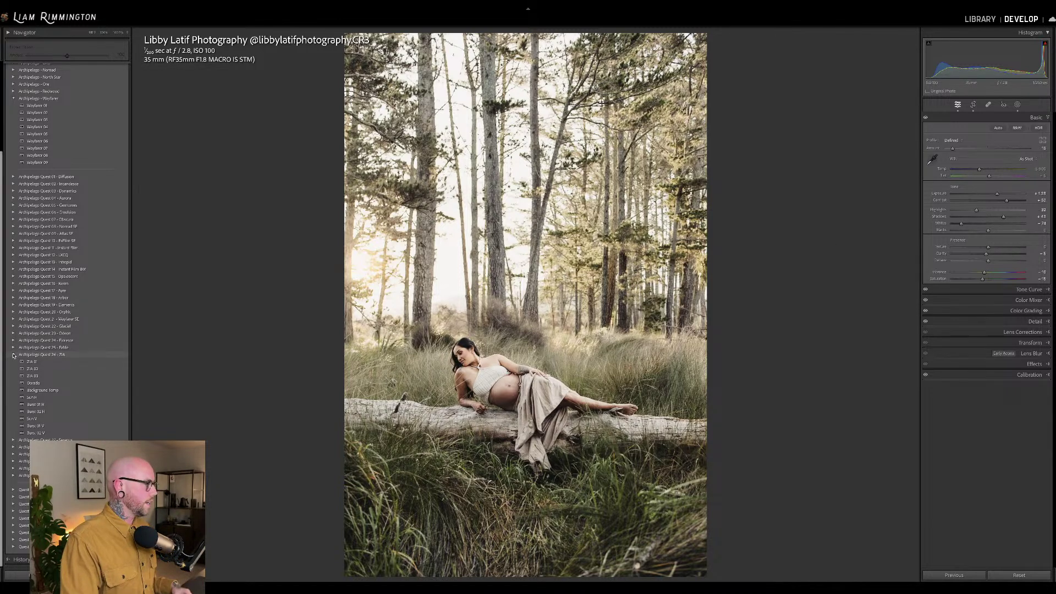
{"action": "left_click", "coordinate": [14, 355]}
Compare the maternity edit with the original, including side by side, examining the woman, skirt, log, grass and trees up close
{"action": "key", "text": "backslash"}
{"action": "key", "text": "backslash"}
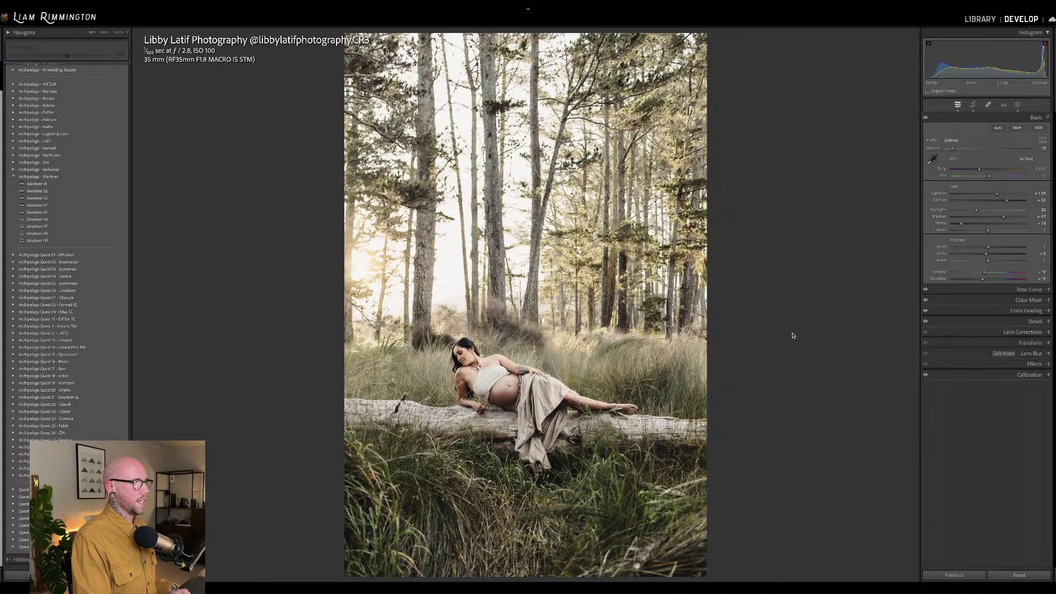
{"action": "key", "text": "backslash"}
{"action": "key", "text": "backslash"}
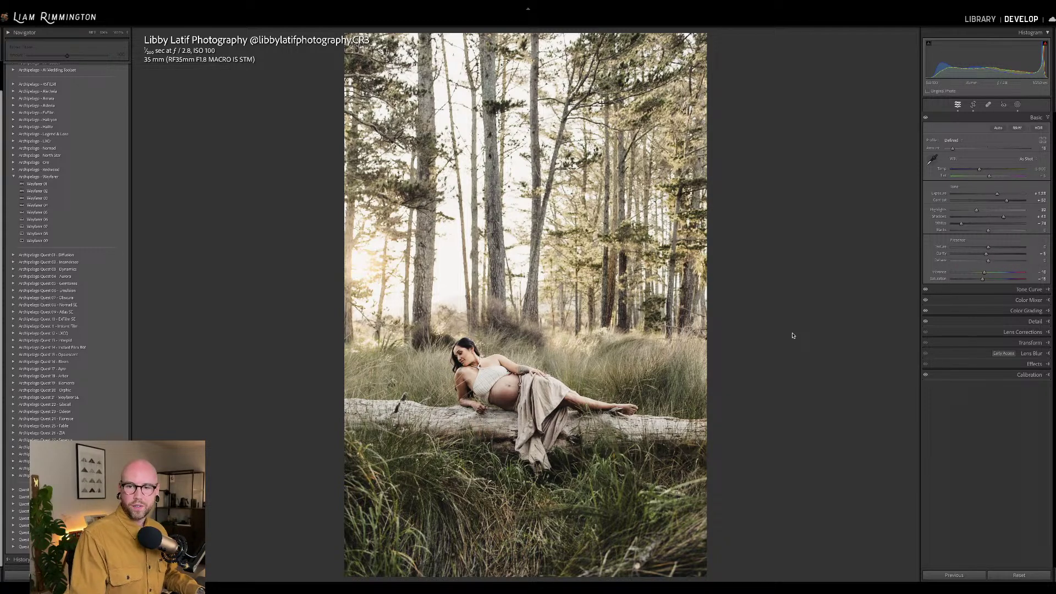
{"action": "key", "text": "y"}
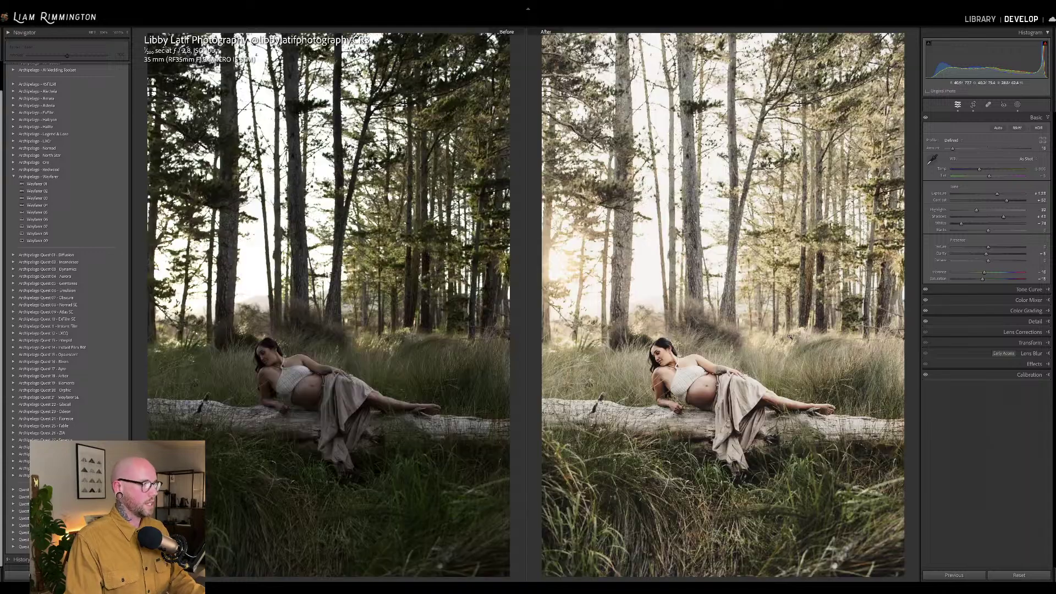
{"action": "left_click", "coordinate": [688, 413]}
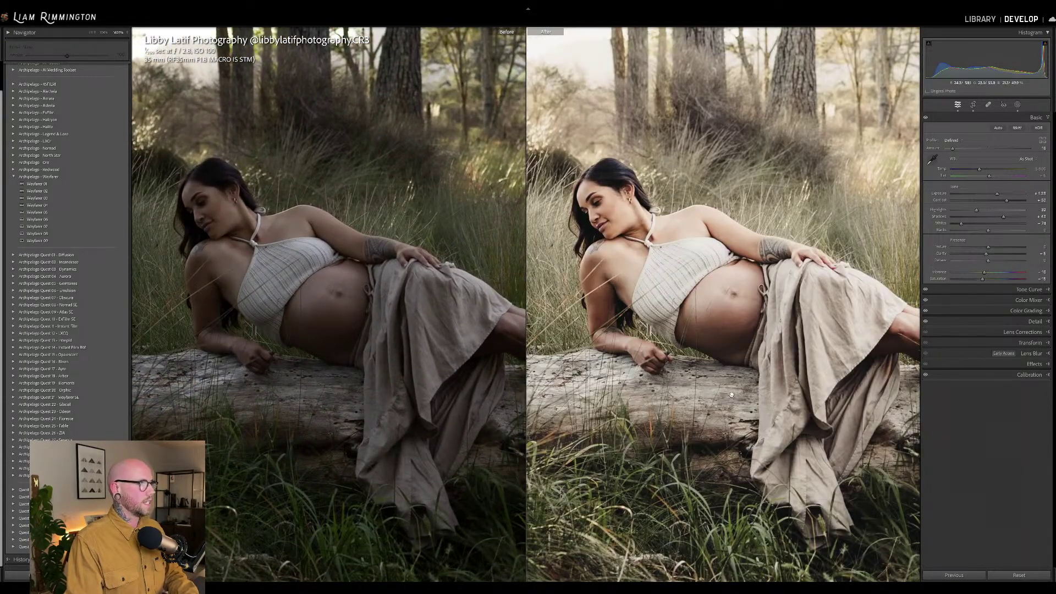
{"action": "left_click_drag", "start_coordinate": [732, 395], "coordinate": [547, 300]}
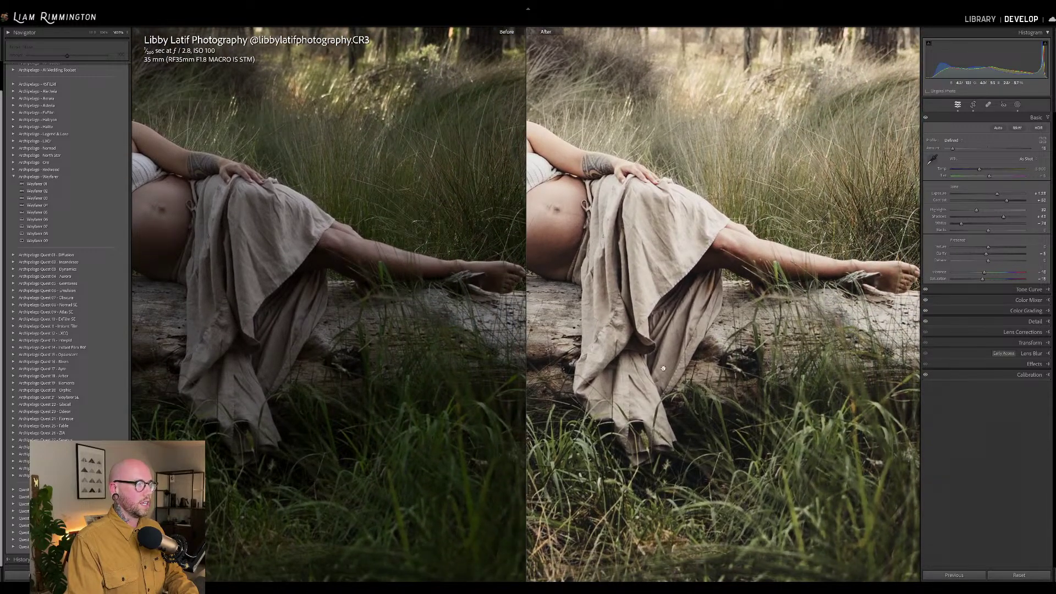
{"action": "left_click", "coordinate": [713, 350]}
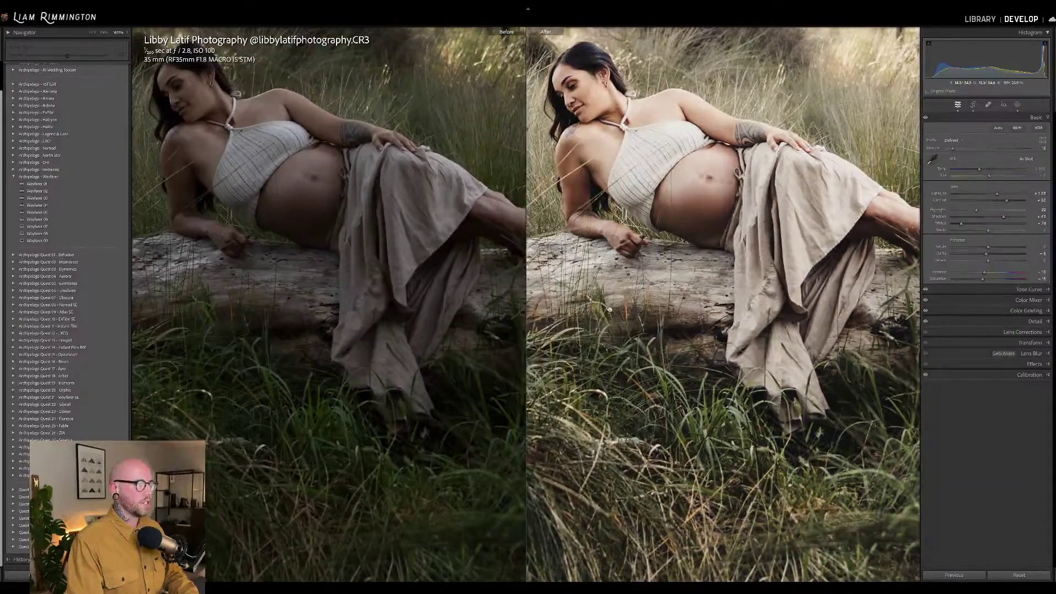
{"action": "left_click_drag", "start_coordinate": [609, 309], "coordinate": [678, 352]}
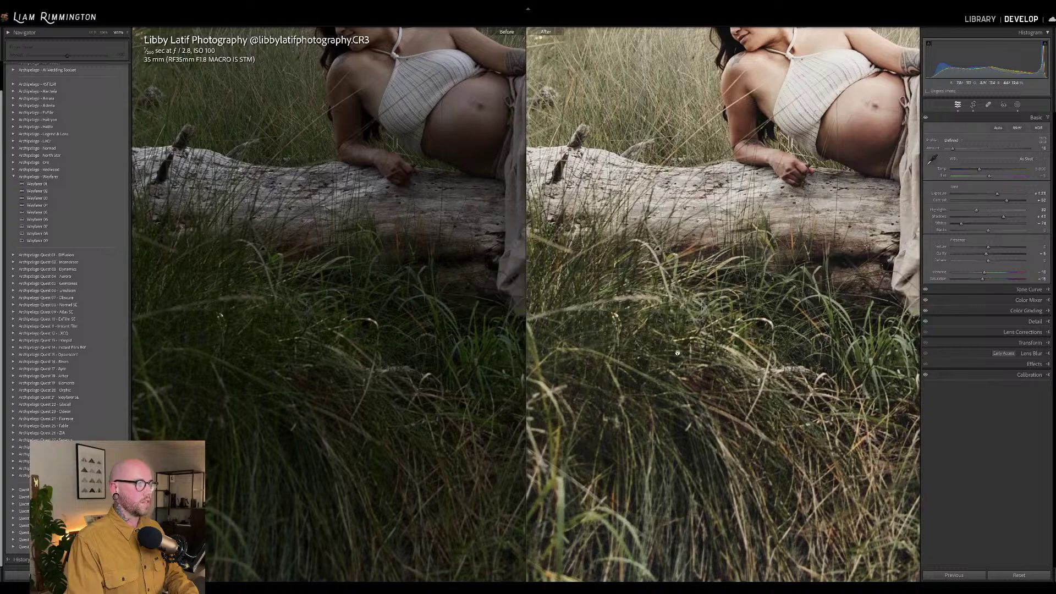
{"action": "left_click", "coordinate": [649, 309]}
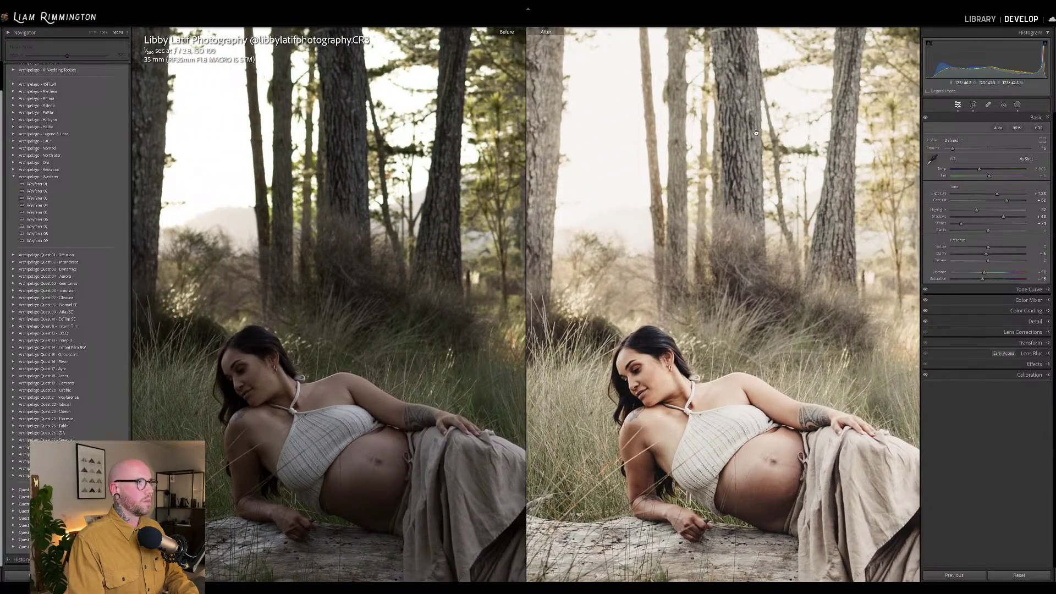
{"action": "left_click_drag", "start_coordinate": [756, 132], "coordinate": [672, 247]}
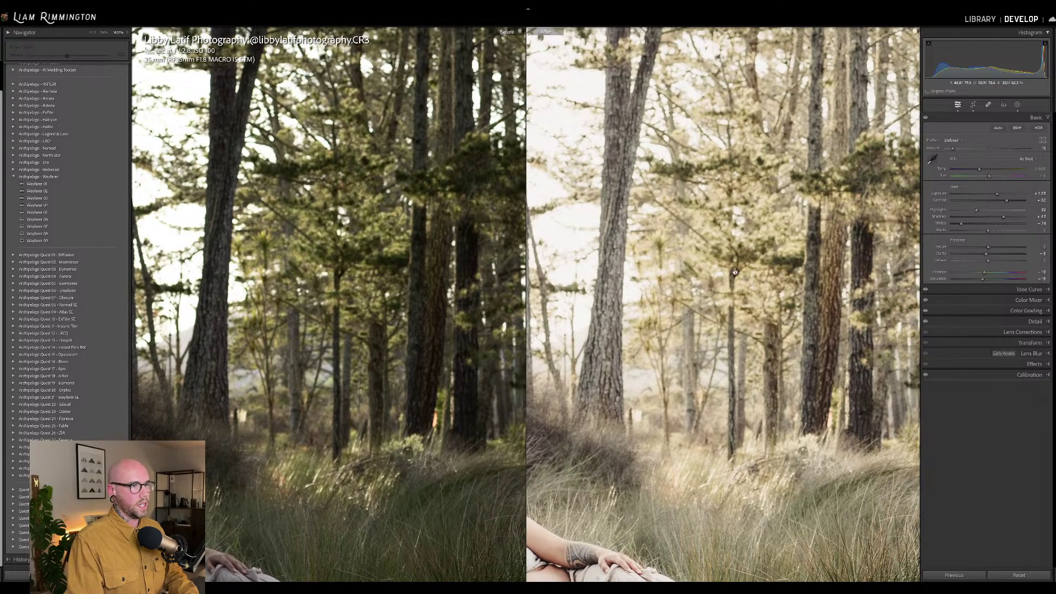
{"action": "left_click_drag", "start_coordinate": [782, 134], "coordinate": [747, 261]}
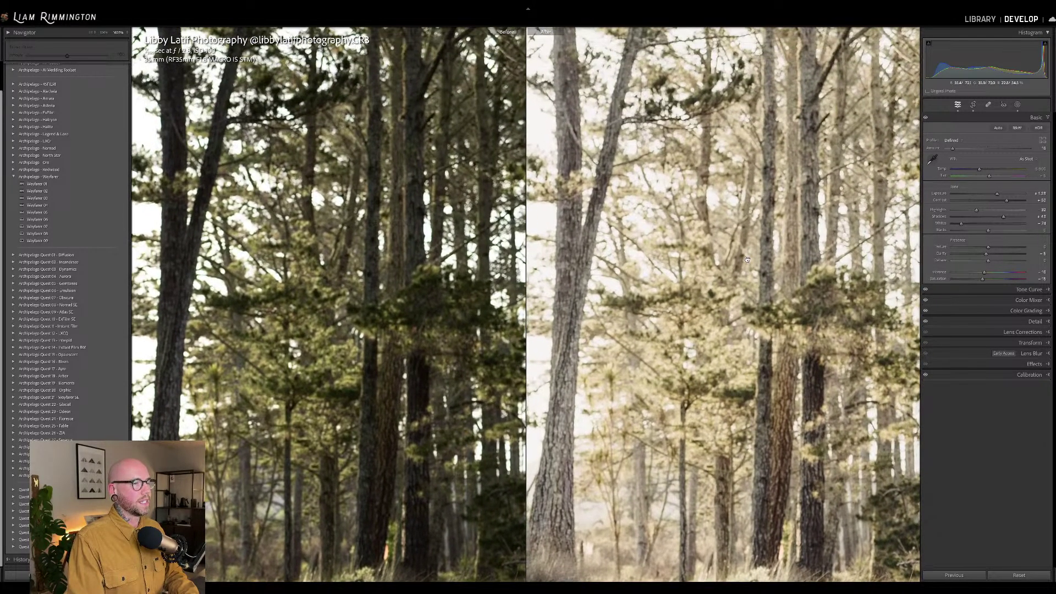
{"action": "left_click", "coordinate": [667, 183]}
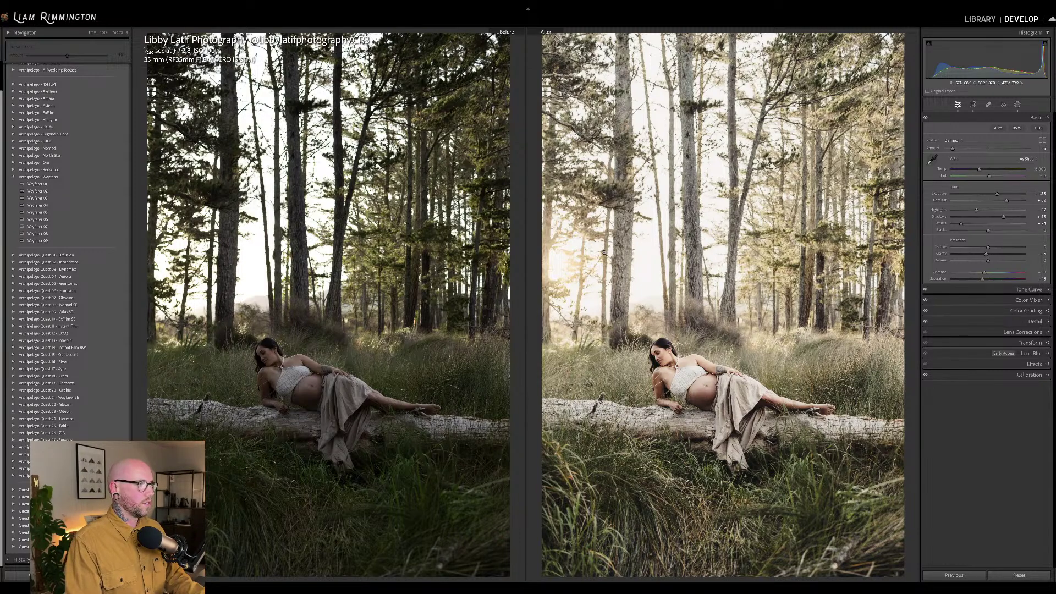
{"action": "key", "text": "y"}
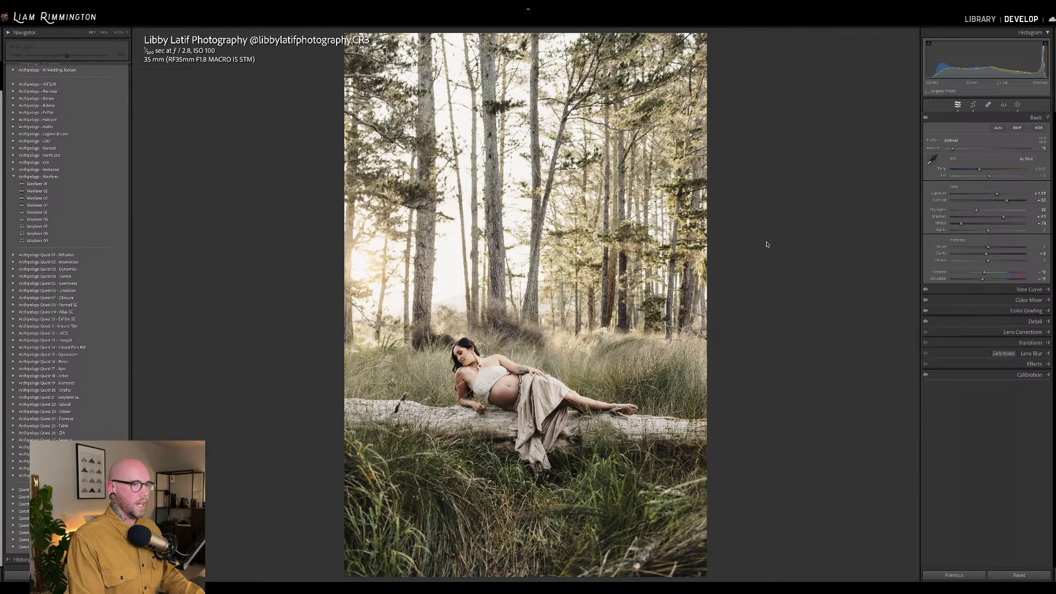
Open the clothesline portrait, raise its exposure to about +1.1 and apply the black-and-white Wayfarer 08 preset
{"action": "key", "text": "Right"}
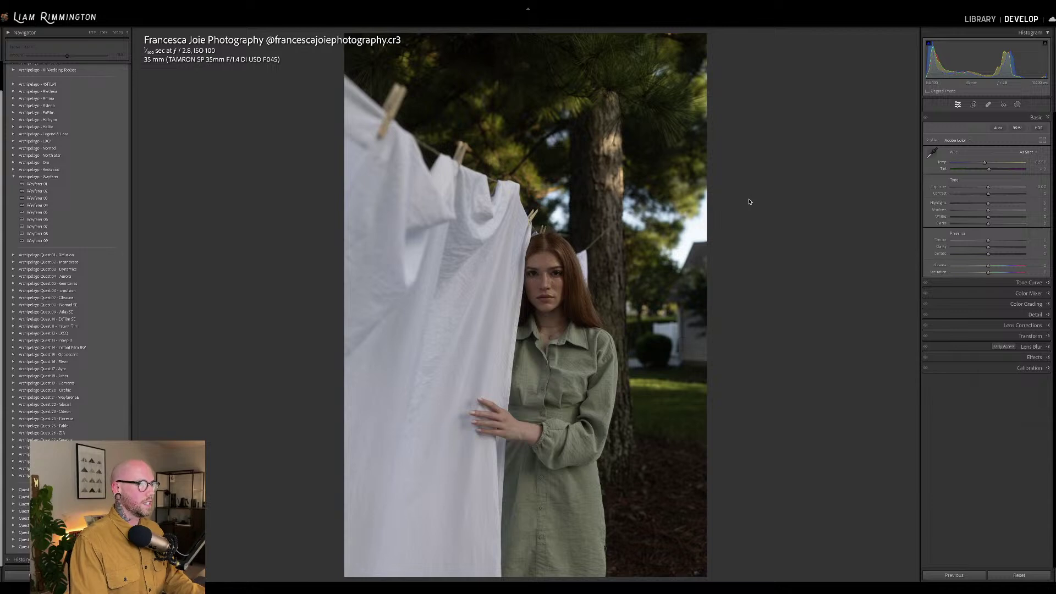
{"action": "left_click_drag", "start_coordinate": [978, 69], "coordinate": [999, 68]}
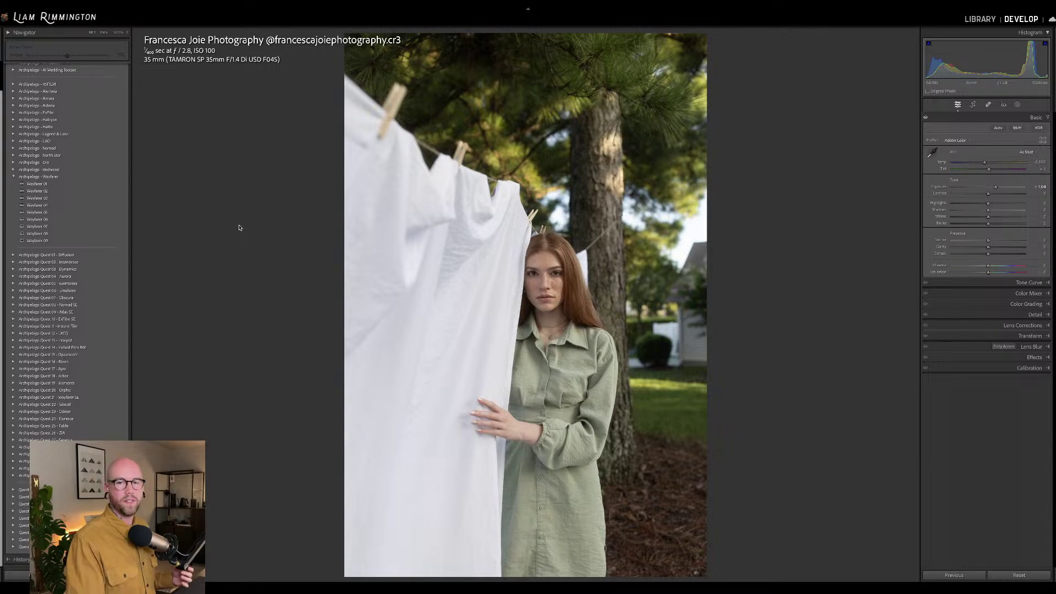
{"action": "mouse_move", "coordinate": [126, 238]}
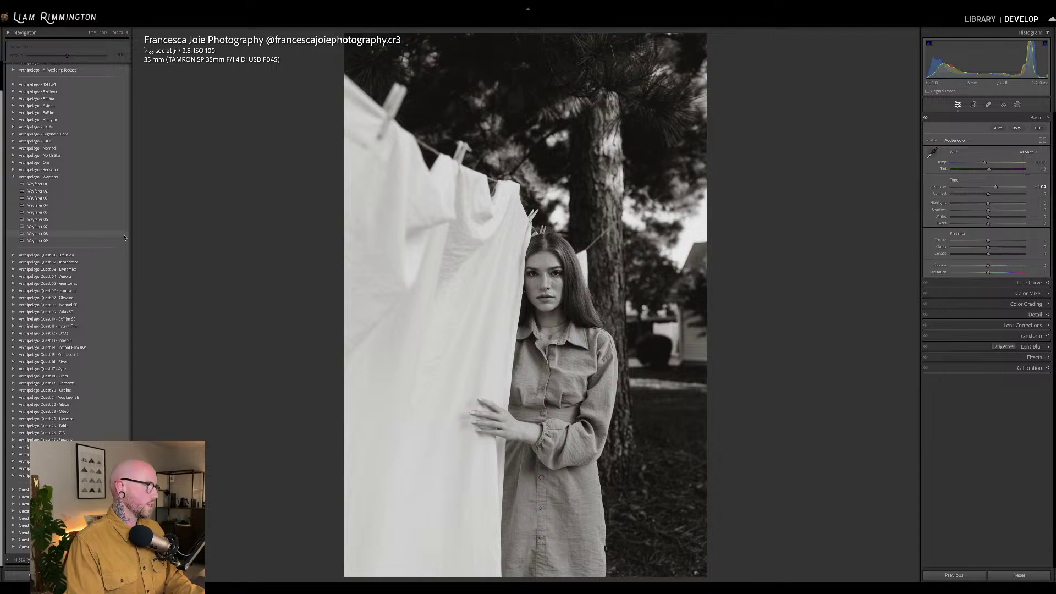
{"action": "left_click", "coordinate": [124, 235]}
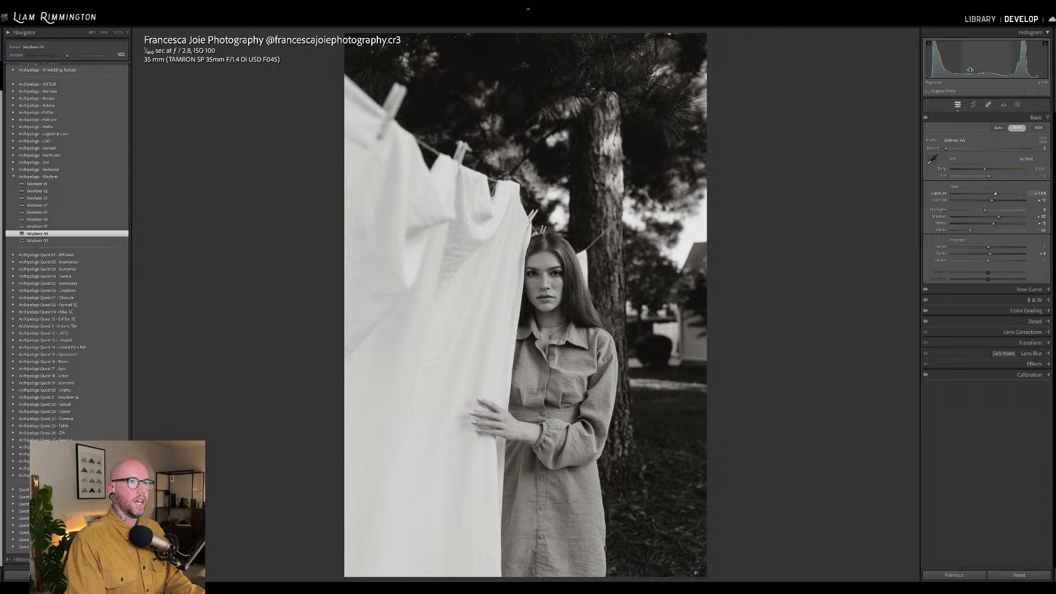
{"action": "left_click_drag", "start_coordinate": [991, 57], "coordinate": [995, 58]}
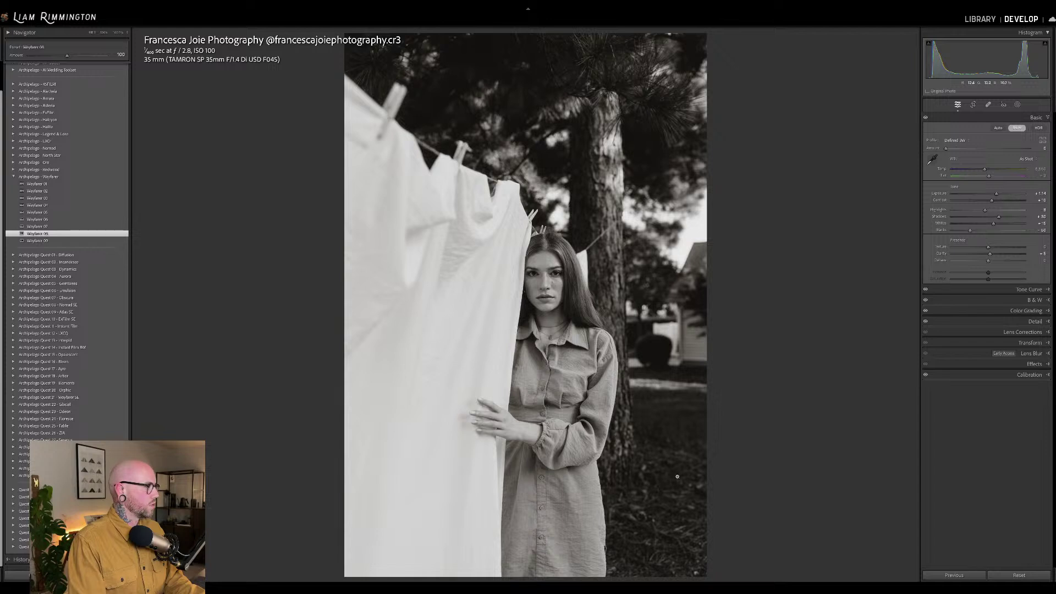
Compare the black-and-white clothesline portrait with the original and examine the woman's face up close
{"action": "key", "text": "backslash"}
{"action": "key", "text": "backslash"}
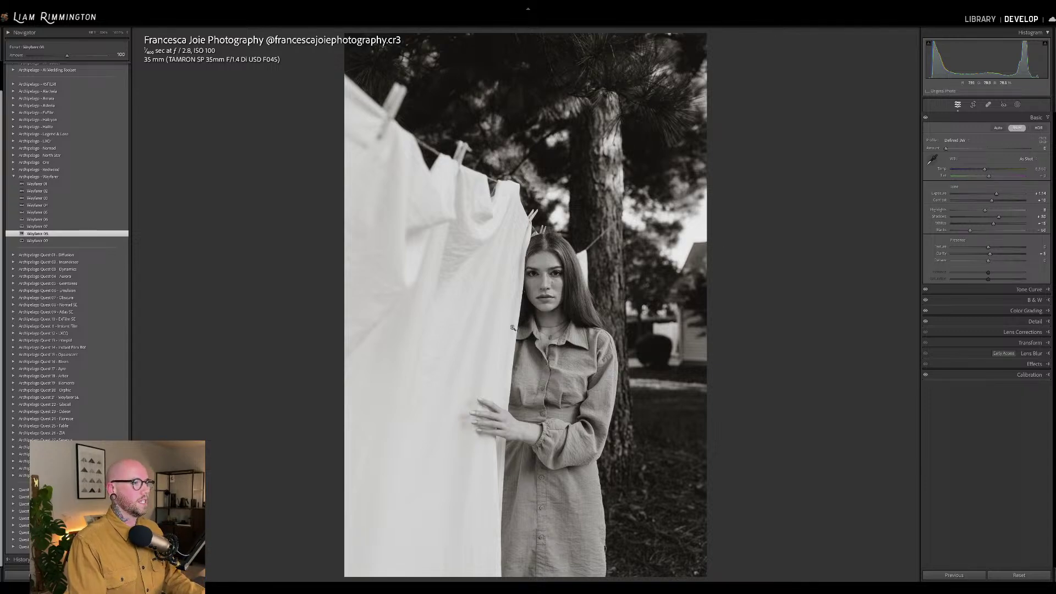
{"action": "left_click", "coordinate": [583, 361]}
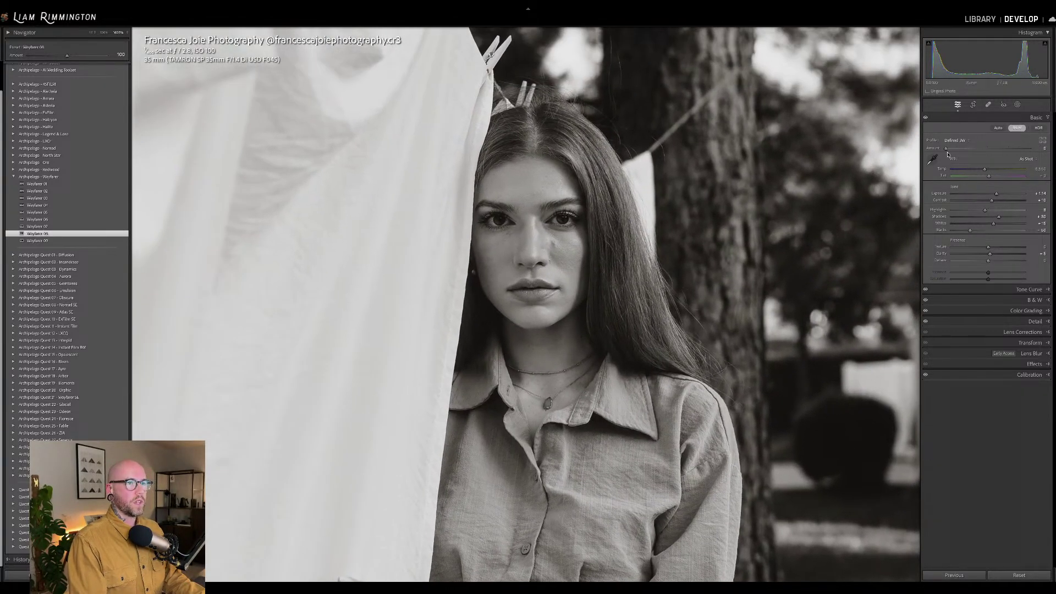
Try stronger Wayfarer 08 profile strength on the clothesline portrait, settling the profile amount at 23
{"action": "left_click_drag", "start_coordinate": [948, 153], "coordinate": [999, 153]}
{"action": "key", "text": "z"}
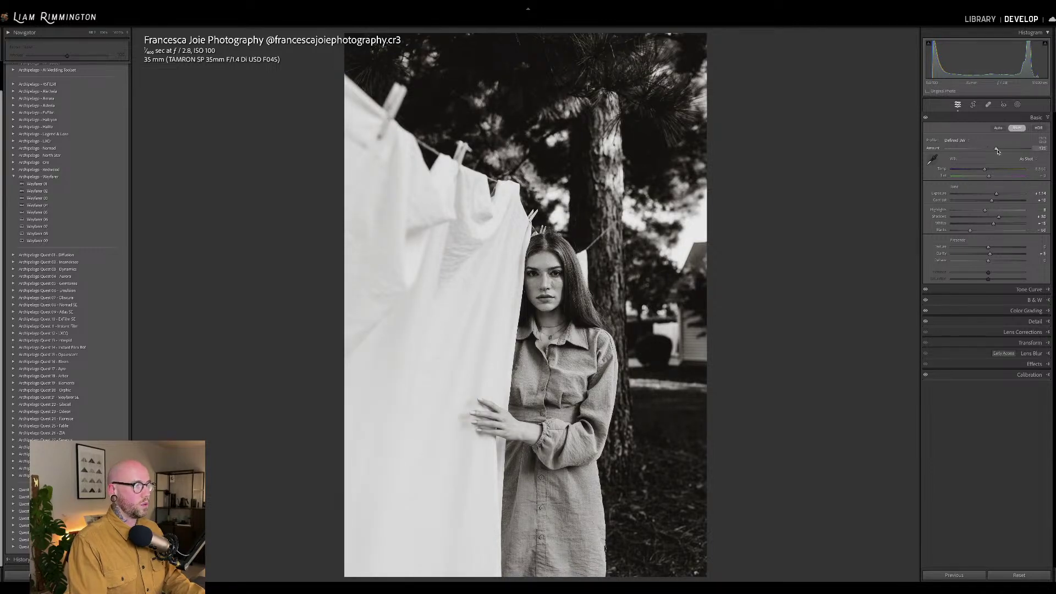
{"action": "left_click_drag", "start_coordinate": [998, 151], "coordinate": [957, 150]}
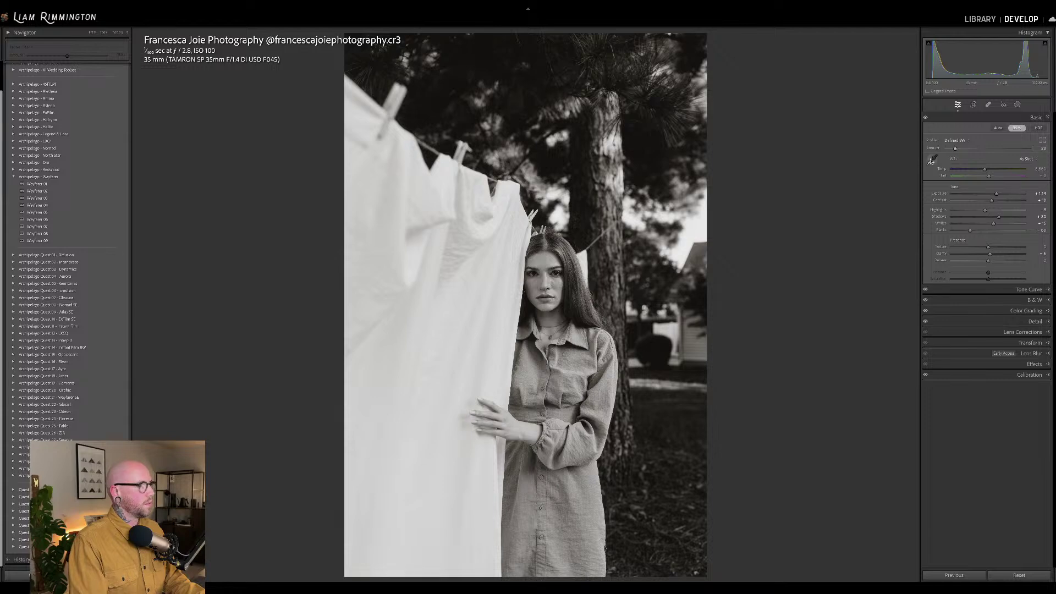
Compare the black-and-white clothesline portrait with the original, both full frame and side by side
{"action": "key", "text": "backslash"}
{"action": "key", "text": "backslash"}
{"action": "key", "text": "backslash"}
{"action": "key", "text": "backslash"}
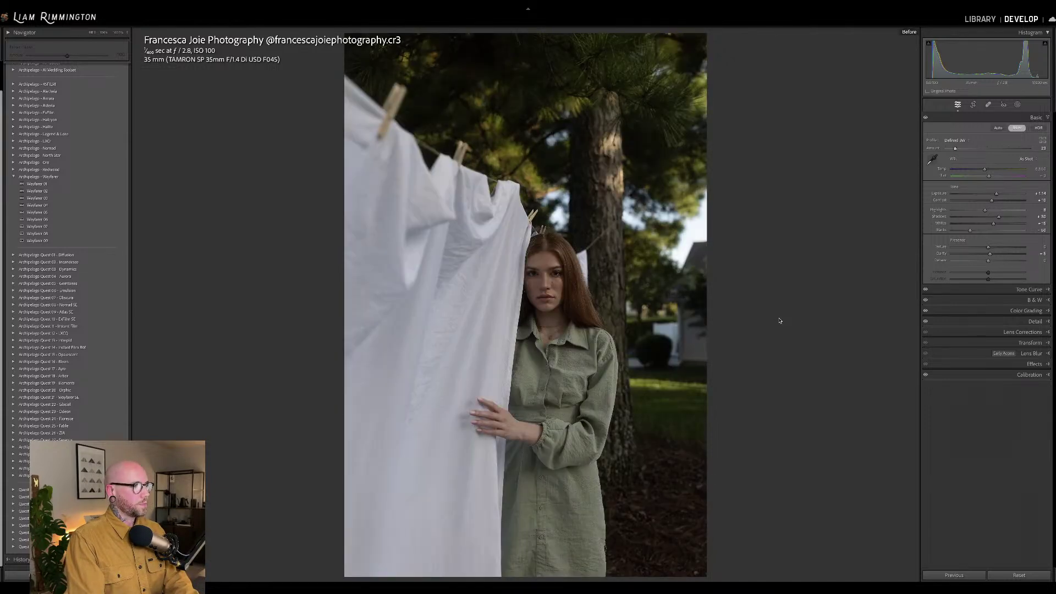
{"action": "key", "text": "y"}
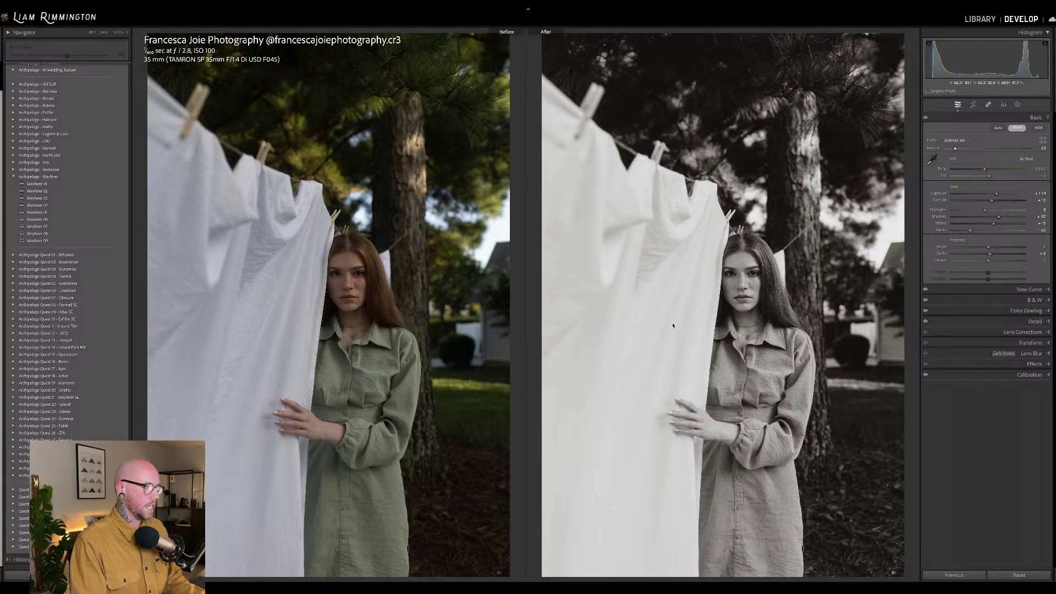
{"action": "key", "text": "y"}
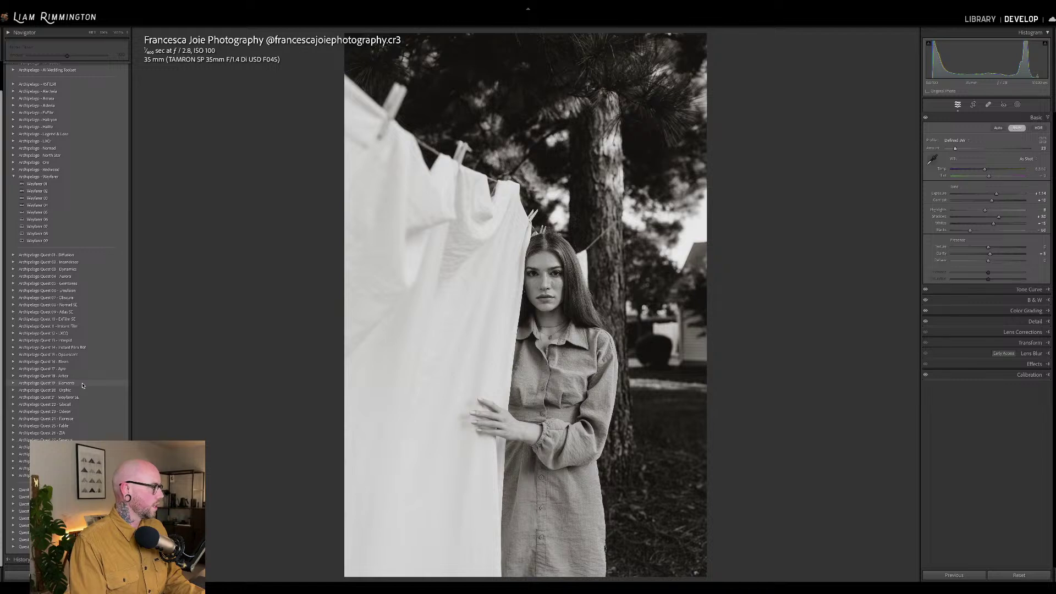
Apply a dust and scratches preset to the clothesline portrait and inspect its specks on the sheet and trees up close
{"action": "left_click", "coordinate": [13, 512]}
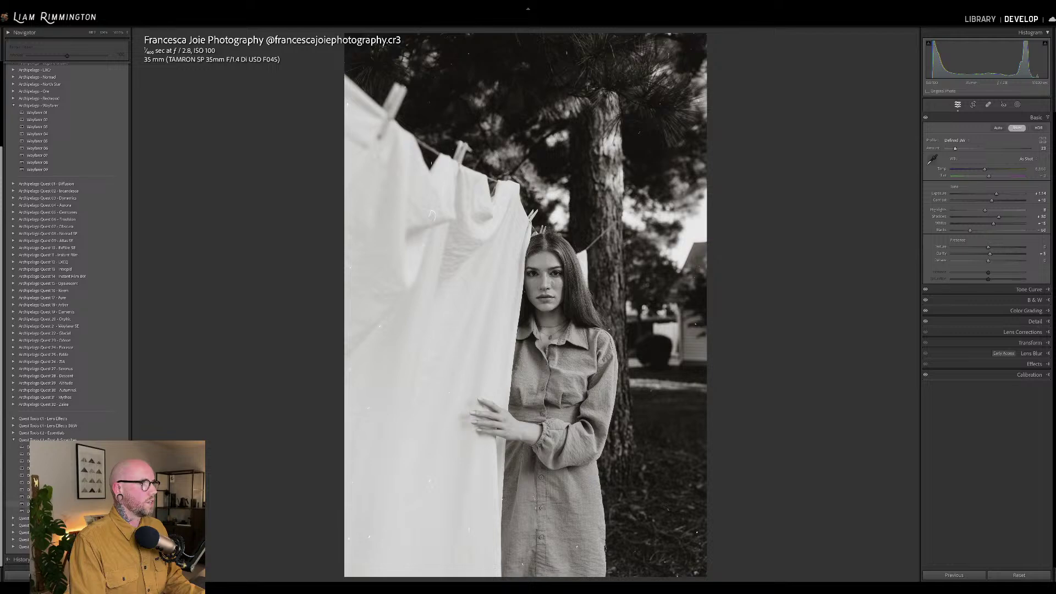
{"action": "left_click", "coordinate": [44, 504]}
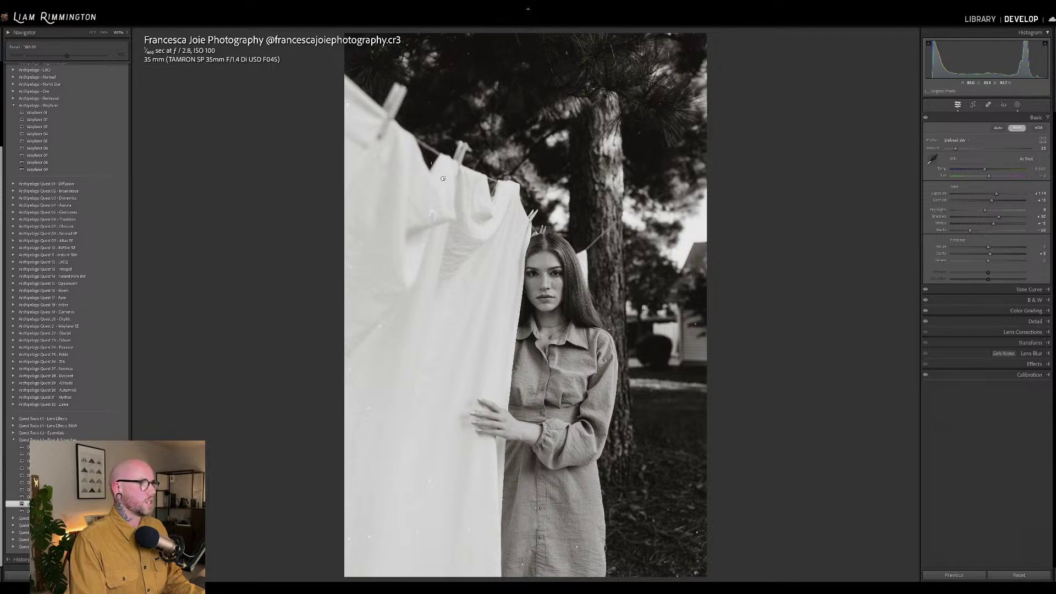
{"action": "left_click", "coordinate": [413, 349]}
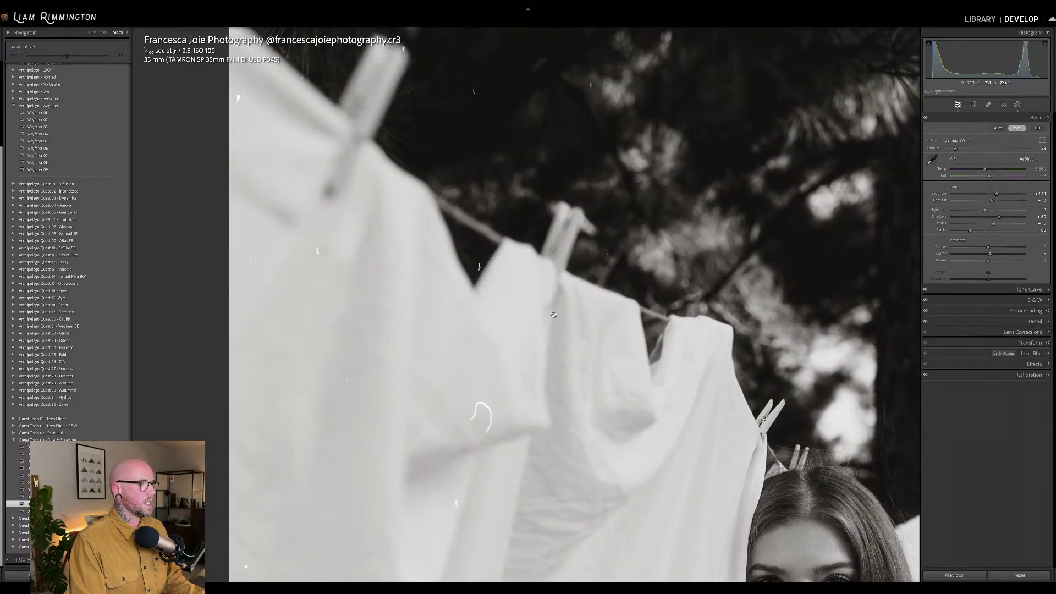
{"action": "left_click_drag", "start_coordinate": [546, 441], "coordinate": [512, 251]}
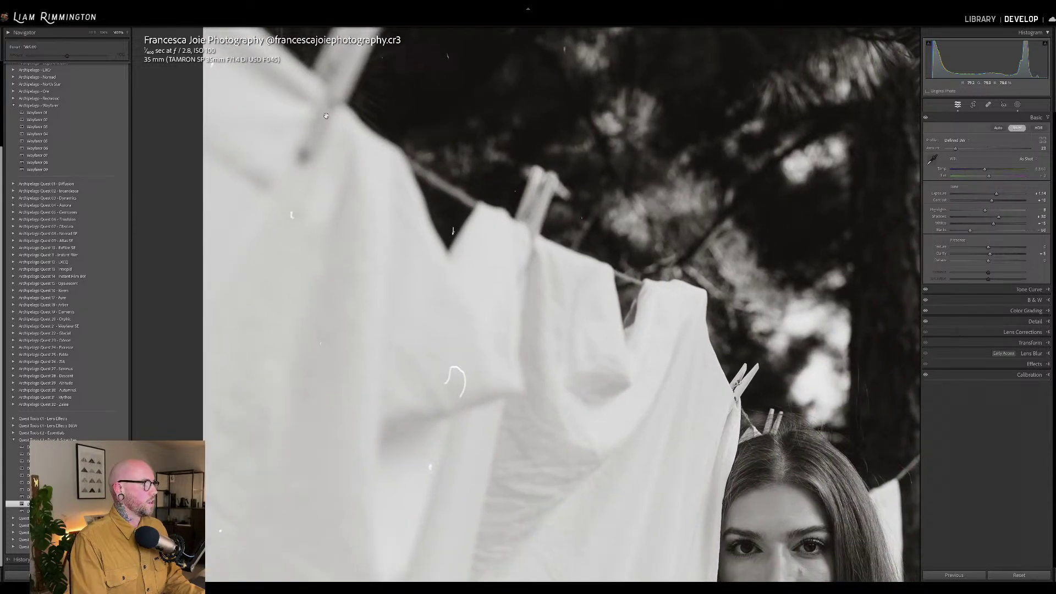
{"action": "left_click_drag", "start_coordinate": [603, 268], "coordinate": [520, 92]}
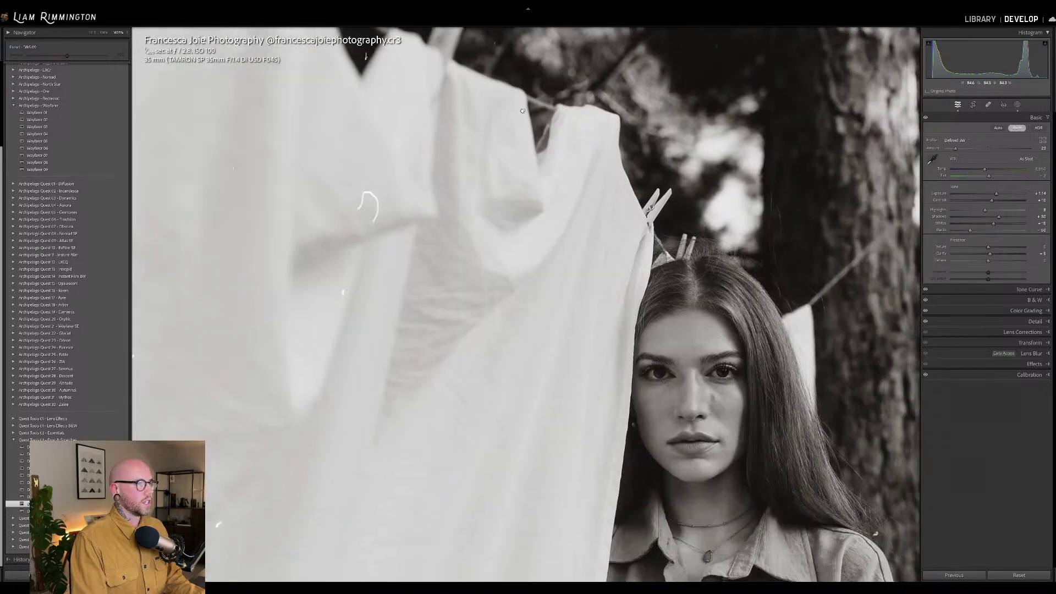
Lower the dust mask's amount to about 30 and check the softened specks across the sheet and trees
{"action": "left_click", "coordinate": [1019, 105]}
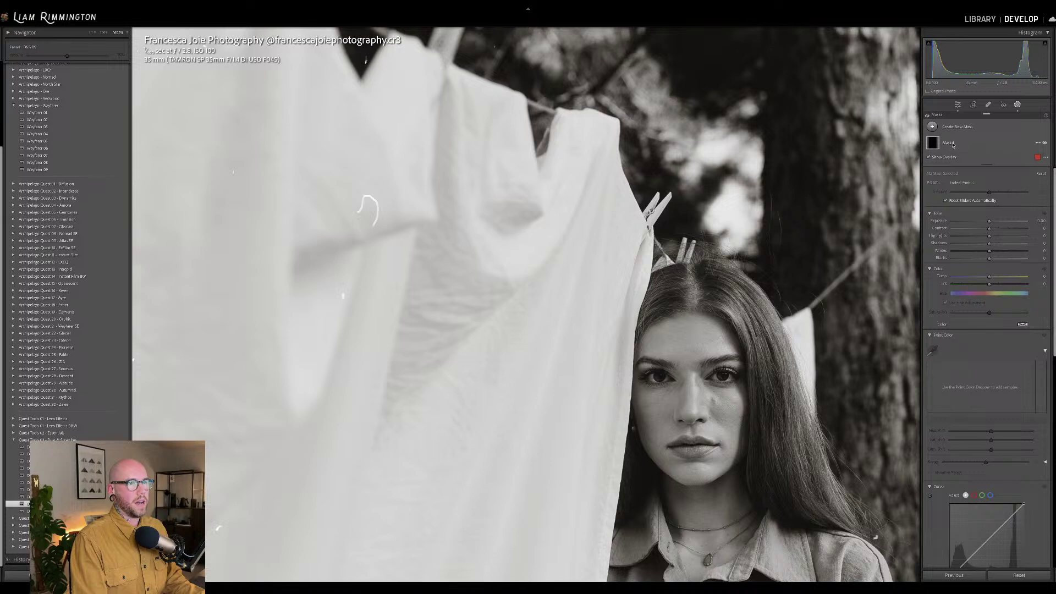
{"action": "left_click_drag", "start_coordinate": [992, 267], "coordinate": [964, 270]}
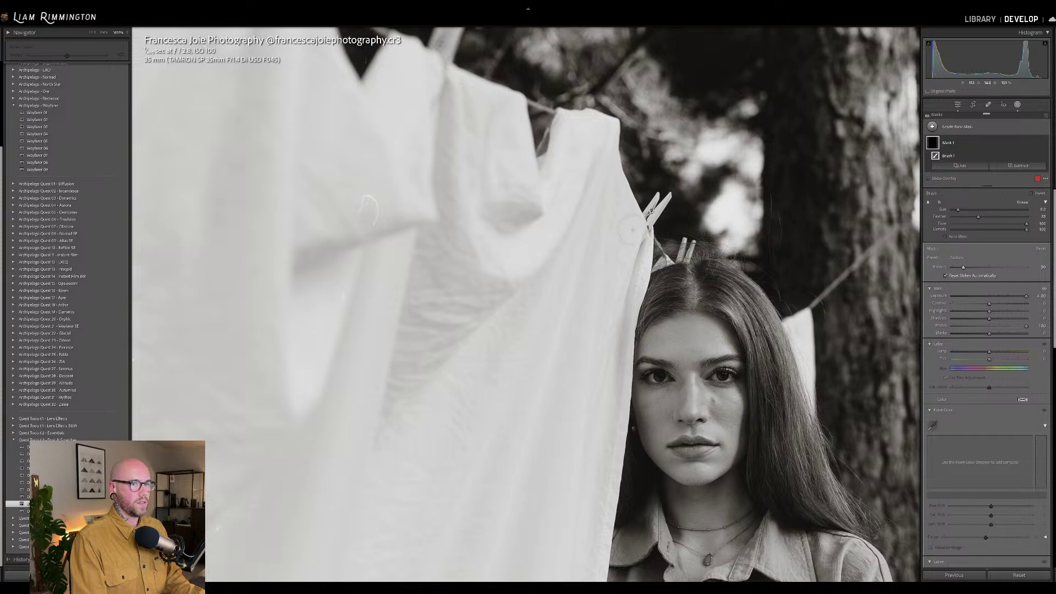
{"action": "left_click", "coordinate": [625, 211]}
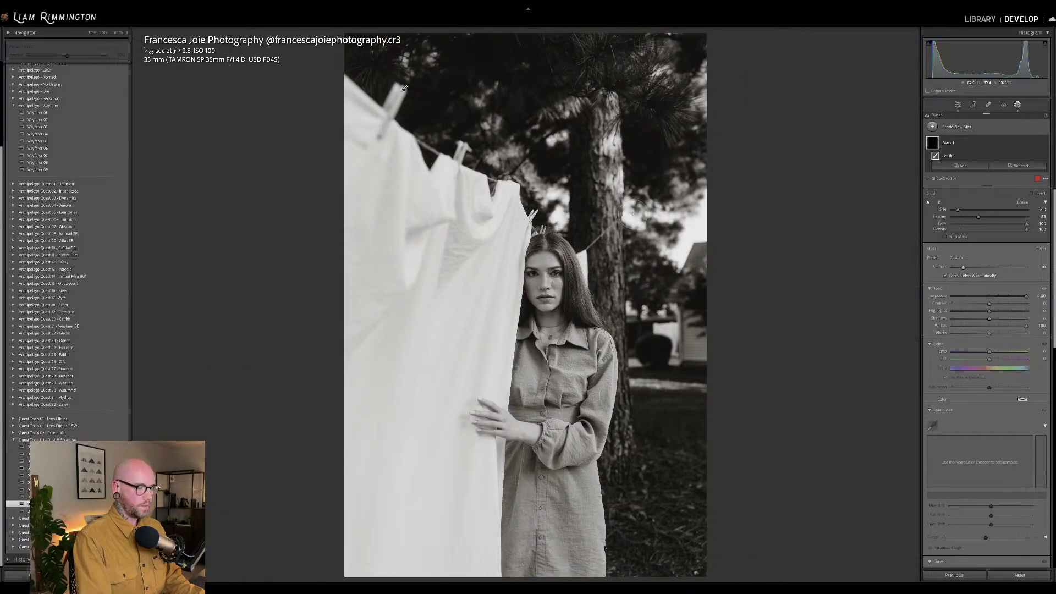
{"action": "key", "text": "shift+w"}
{"action": "left_click", "coordinate": [555, 55]}
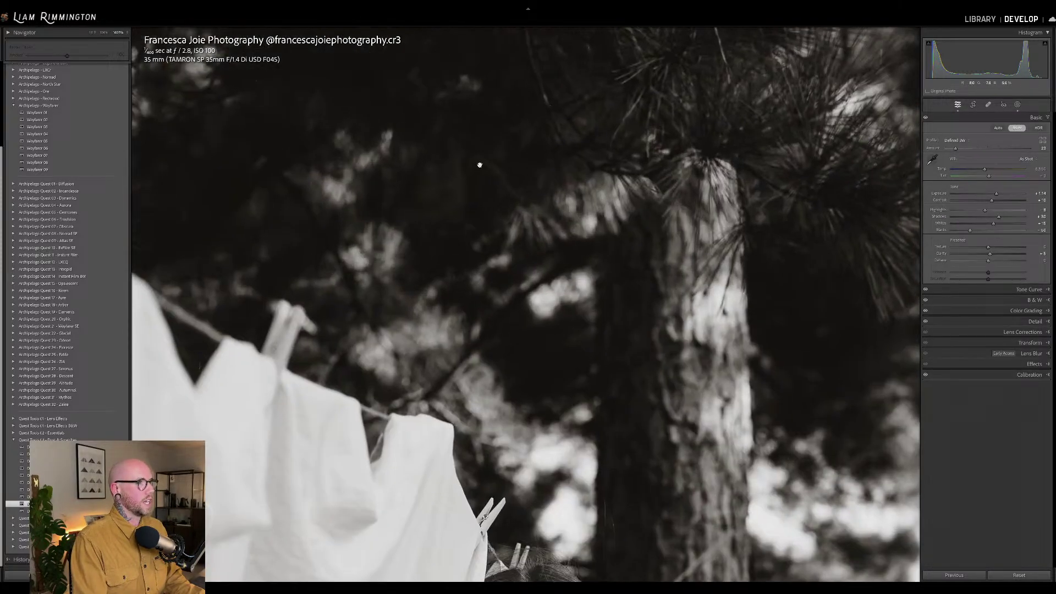
{"action": "scroll", "coordinate": [458, 257], "scroll_direction": "down", "scroll_amount": 10}
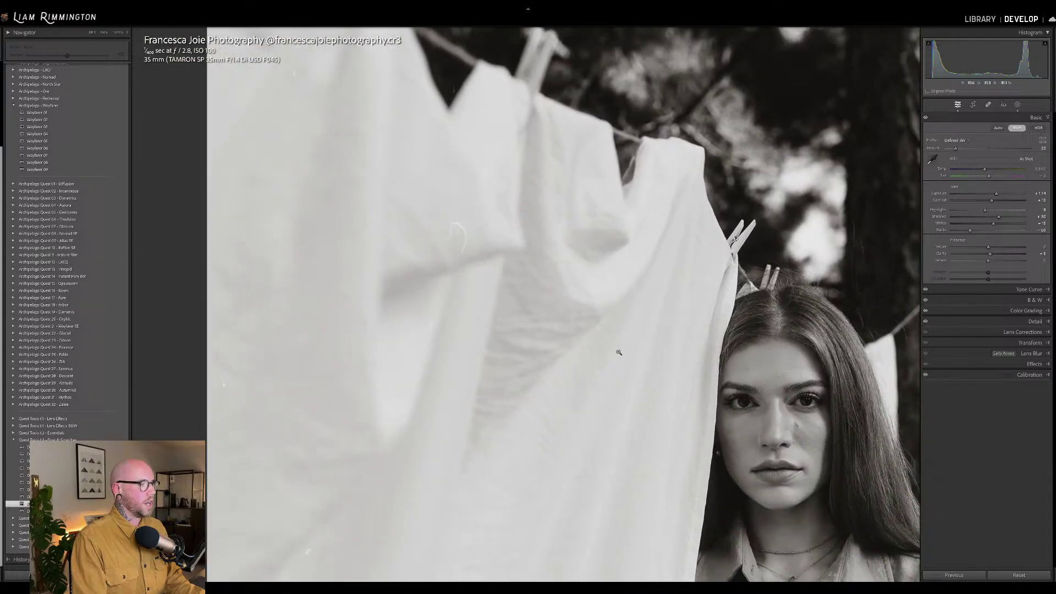
{"action": "left_click", "coordinate": [619, 352]}
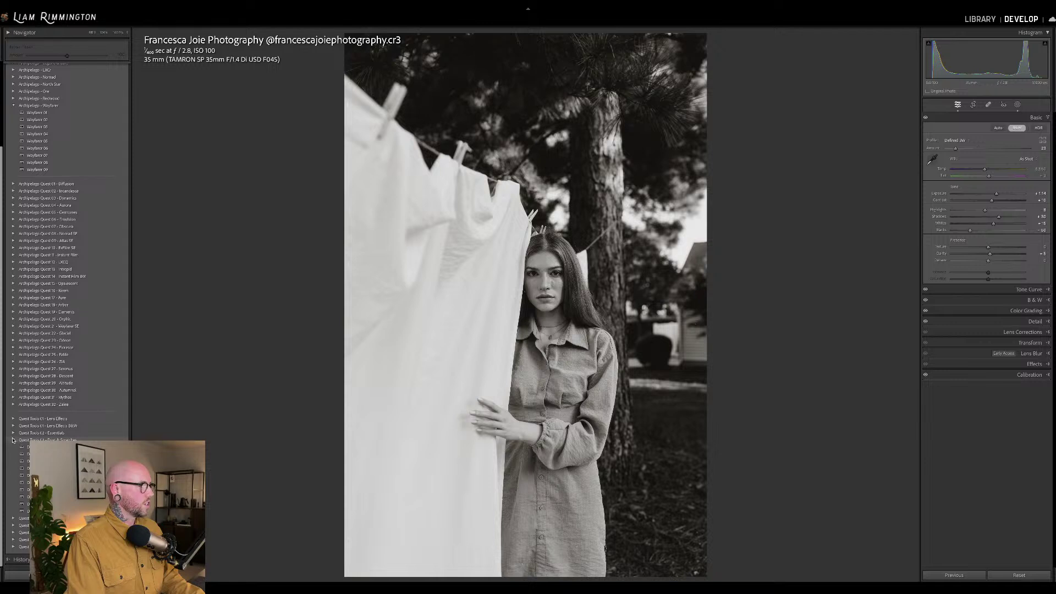
Apply the Film Grain A preset to the clothesline portrait and set its amount to 60
{"action": "scroll", "coordinate": [66, 248], "scroll_direction": "up", "scroll_amount": 3}
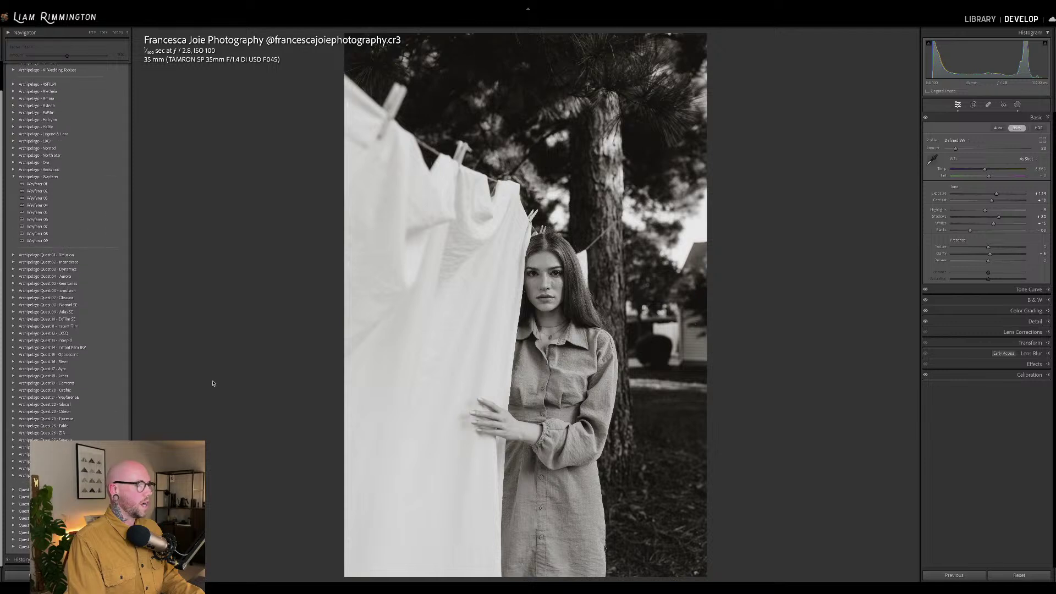
{"action": "left_click", "coordinate": [1016, 364]}
{"action": "left_click", "coordinate": [1034, 117]}
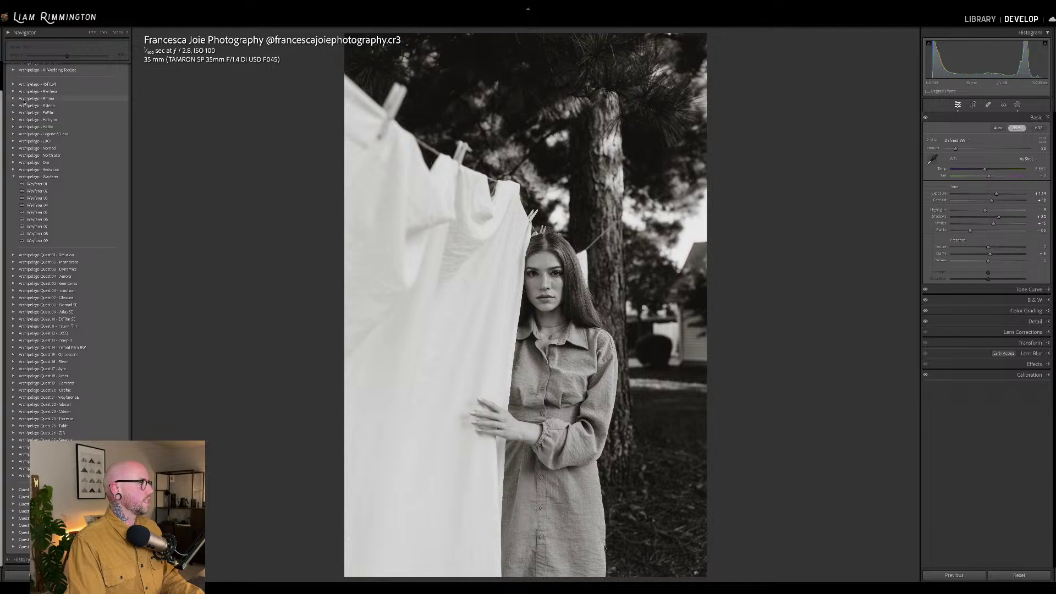
{"action": "left_click", "coordinate": [13, 85]}
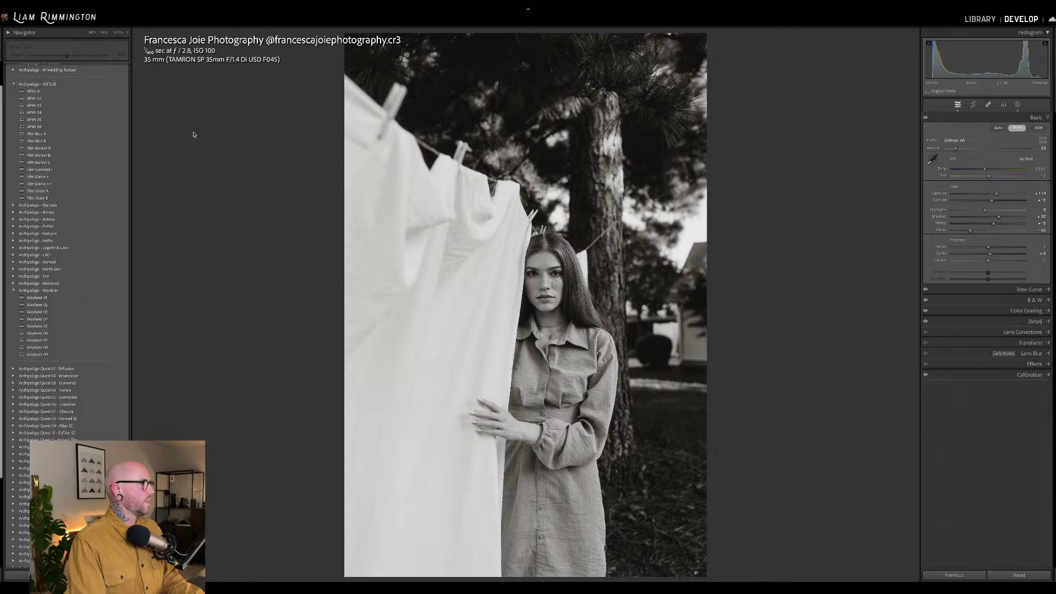
{"action": "left_click", "coordinate": [117, 192]}
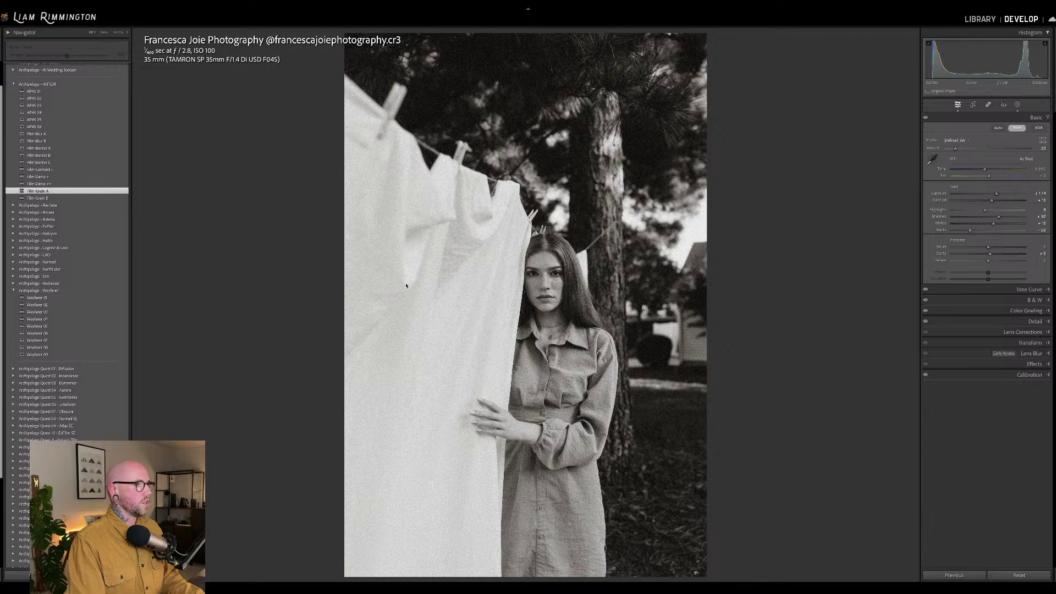
{"action": "left_click", "coordinate": [528, 264]}
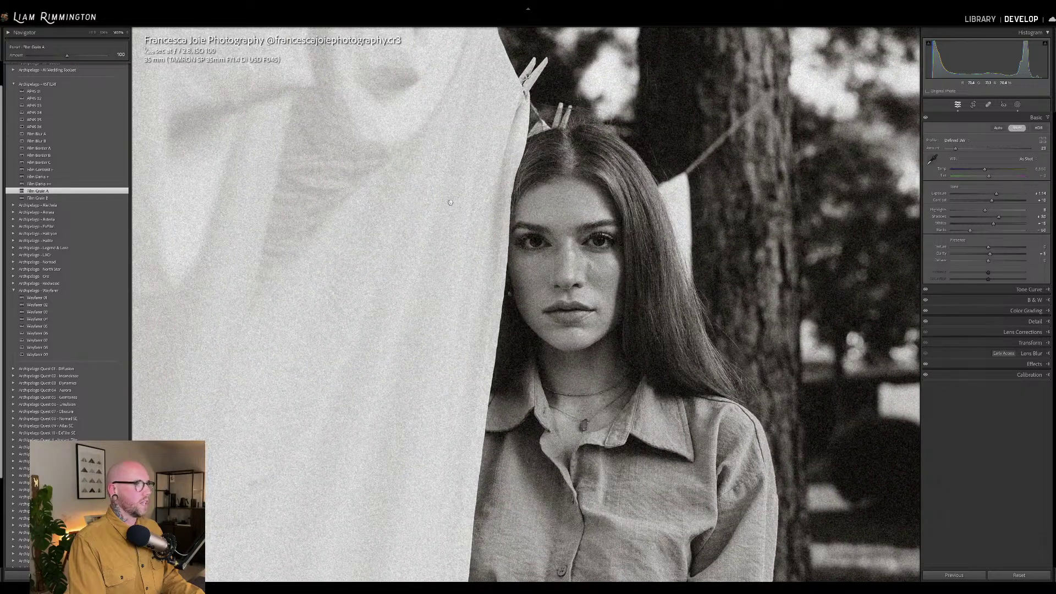
{"action": "left_click_drag", "start_coordinate": [67, 57], "coordinate": [52, 57]}
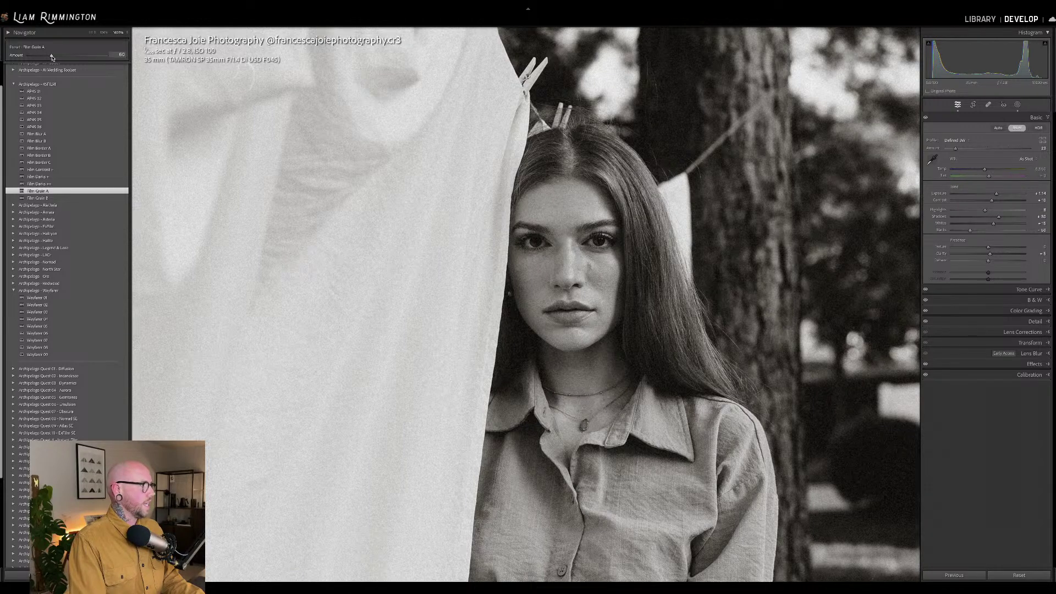
{"action": "left_click", "coordinate": [14, 84]}
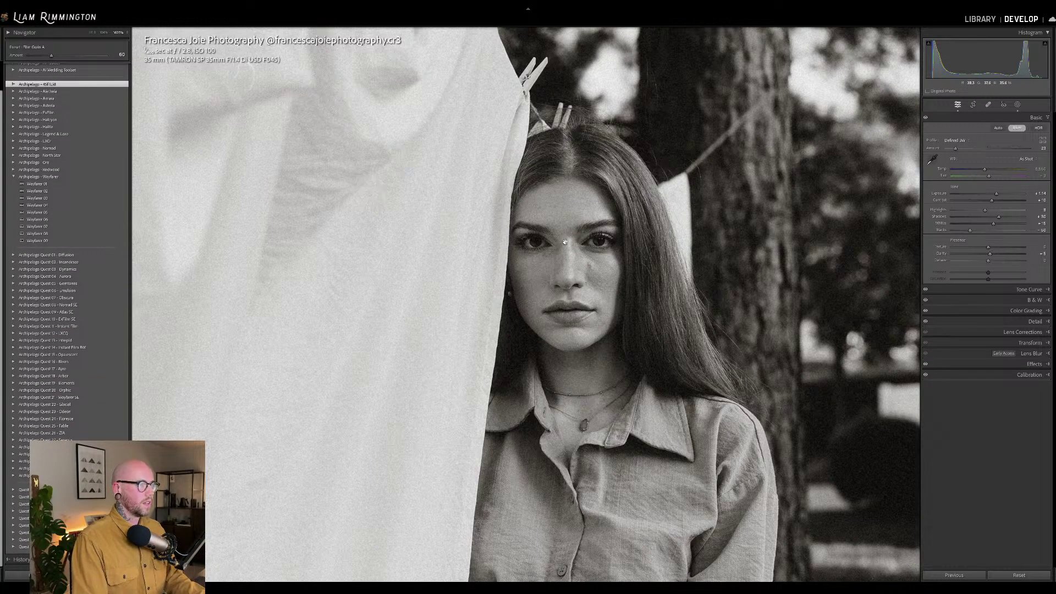
Examine the grain and dust up close on the sheet, clothesline, trees and the woman's face
{"action": "left_click", "coordinate": [472, 268]}
{"action": "left_click", "coordinate": [478, 237]}
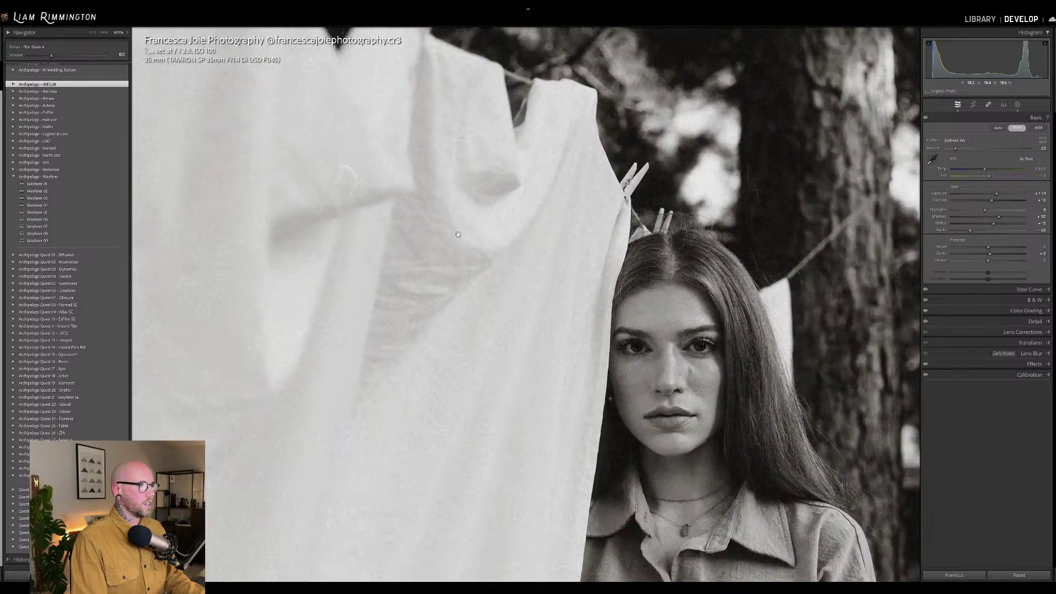
{"action": "left_click_drag", "start_coordinate": [459, 235], "coordinate": [562, 259]}
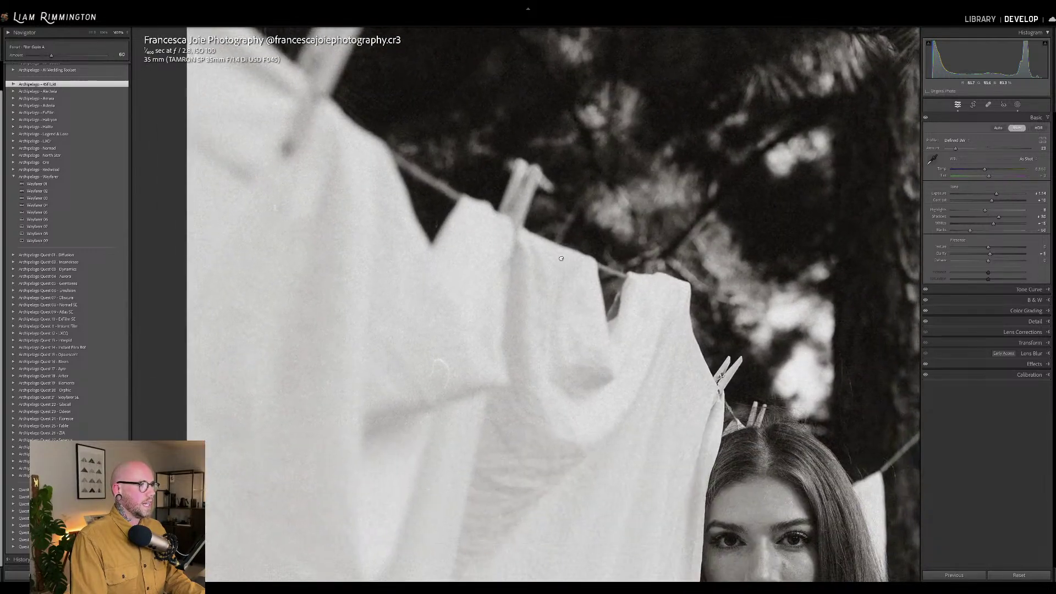
{"action": "scroll", "coordinate": [610, 318], "scroll_direction": "down", "scroll_amount": 3}
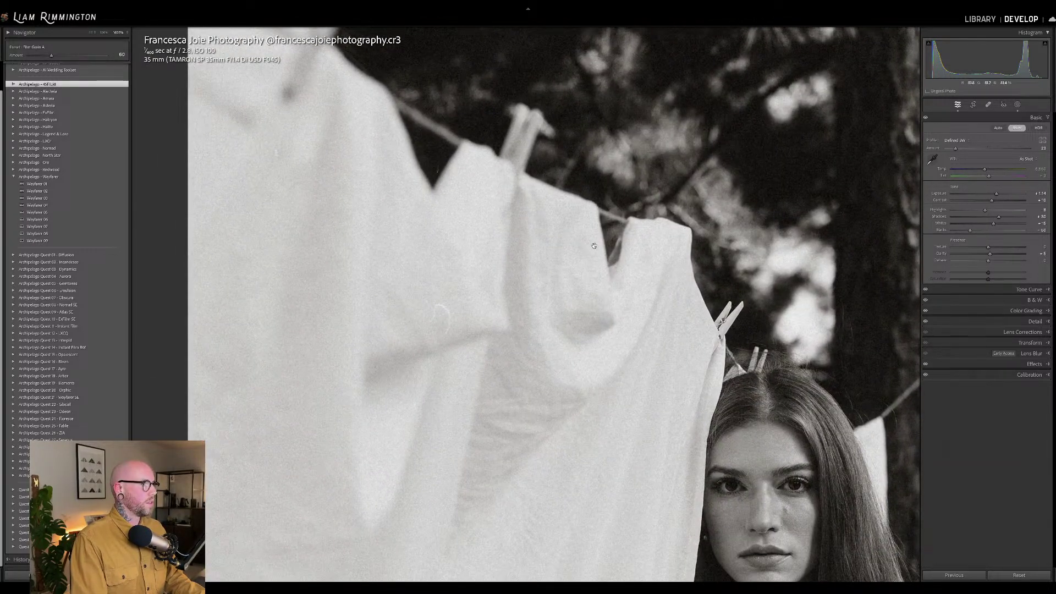
{"action": "left_click_drag", "start_coordinate": [605, 252], "coordinate": [572, 296]}
{"action": "scroll", "coordinate": [572, 296], "scroll_direction": "down", "scroll_amount": 5}
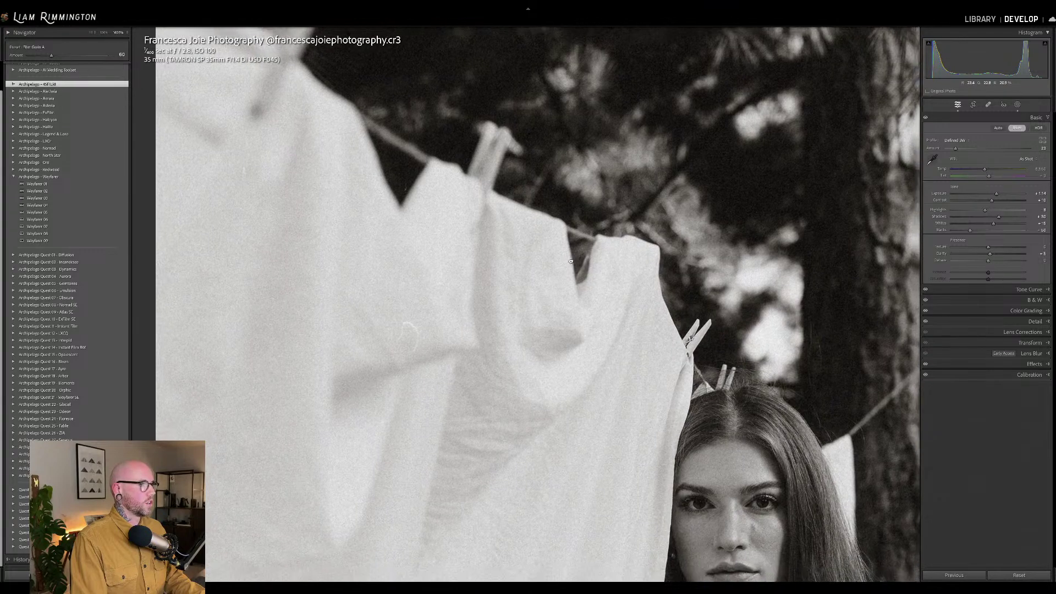
{"action": "scroll", "coordinate": [572, 295], "scroll_direction": "right", "scroll_amount": 3}
{"action": "scroll", "coordinate": [658, 275], "scroll_direction": "down", "scroll_amount": 3}
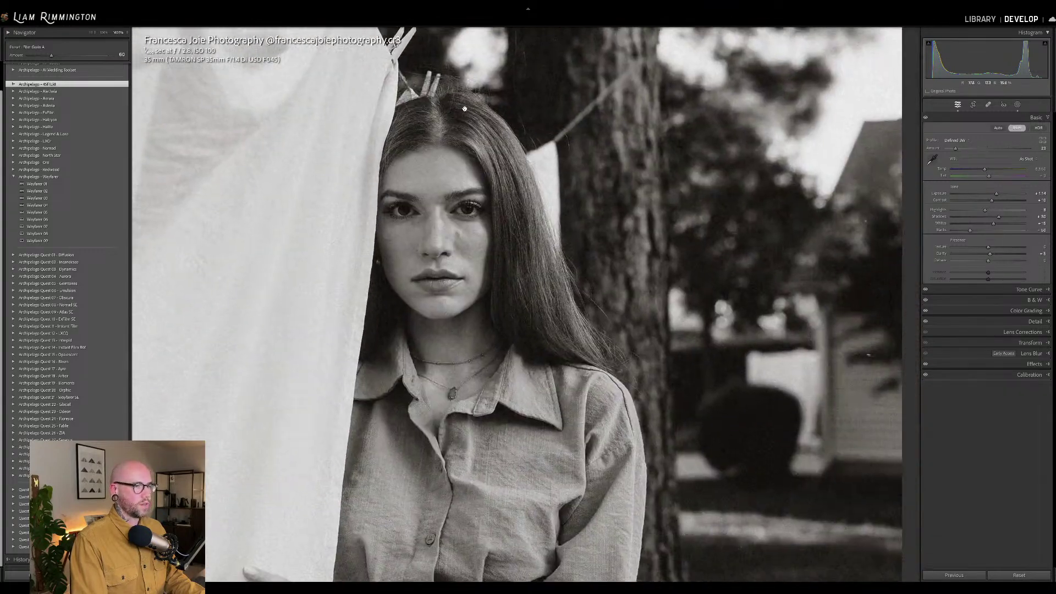
{"action": "scroll", "coordinate": [660, 269], "scroll_direction": "up", "scroll_amount": 2}
{"action": "scroll", "coordinate": [676, 273], "scroll_direction": "down", "scroll_amount": 3}
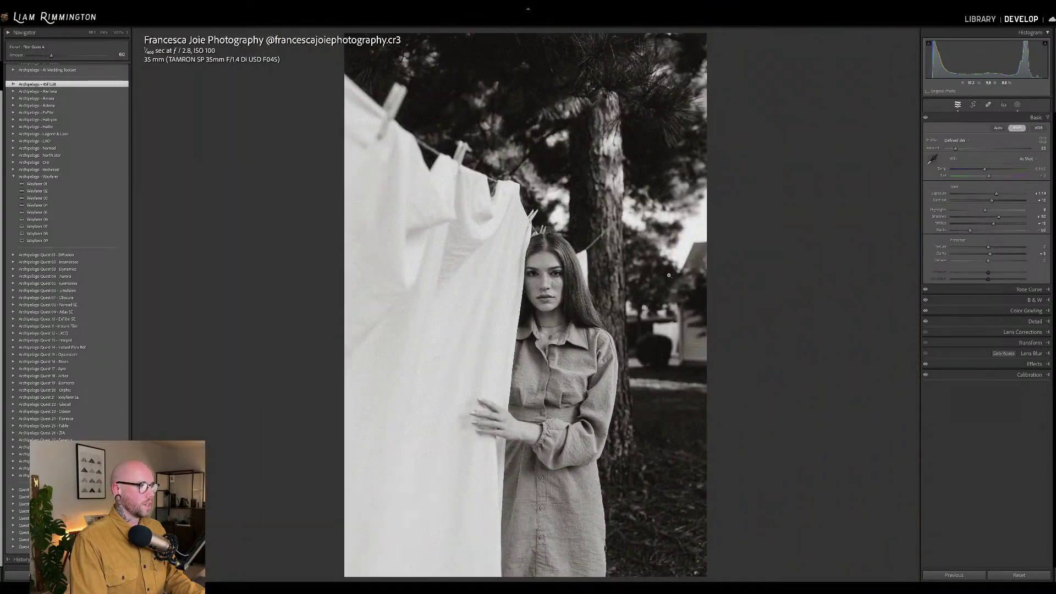
Compare the grainy black-and-white edit with the original photo, including side by side
{"action": "key", "text": "backslash"}
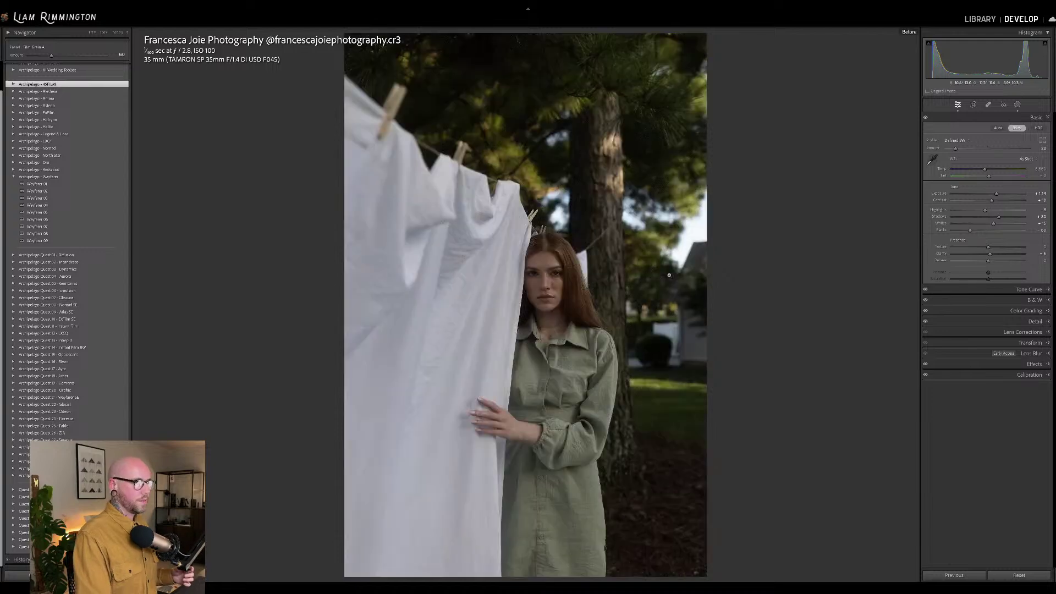
{"action": "key", "text": "backslash"}
{"action": "key", "text": "y"}
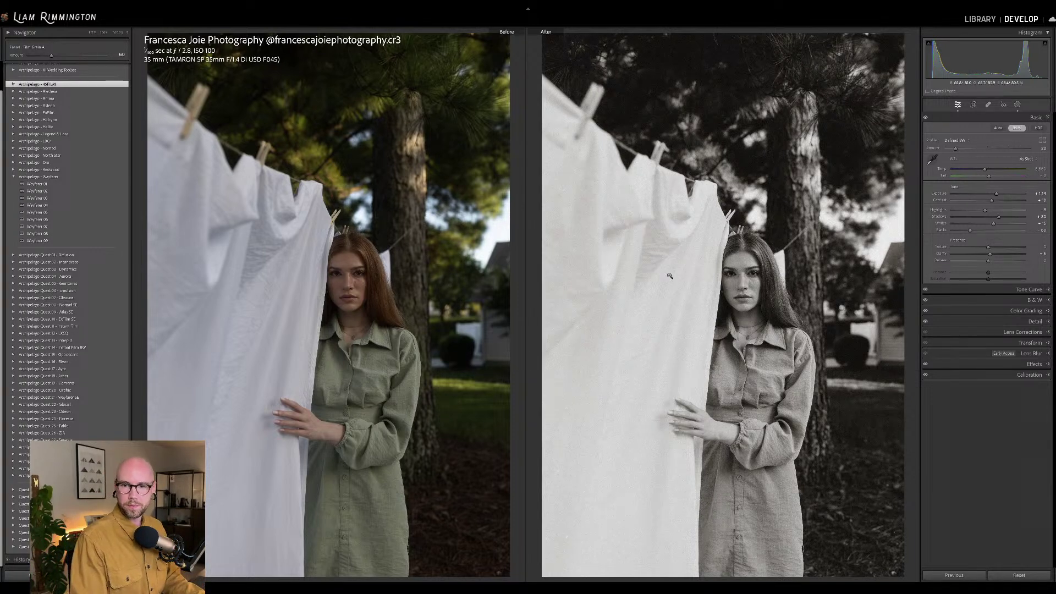
{"action": "key", "text": "y"}
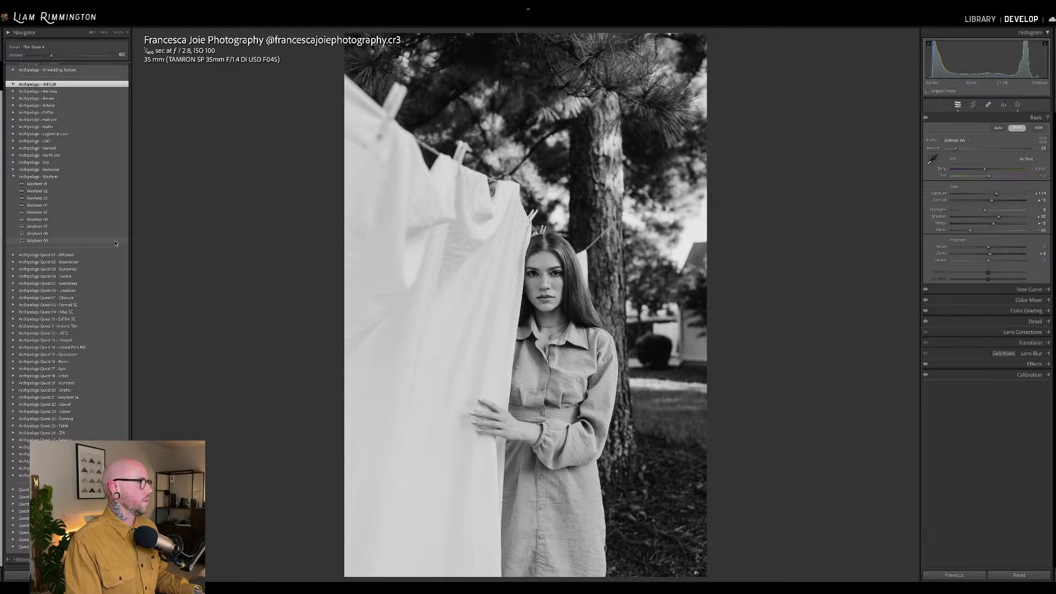
Apply the Wayfarer 09 preset, raise its profile amount to about 67 and check the woman's face up close
{"action": "left_click", "coordinate": [115, 243]}
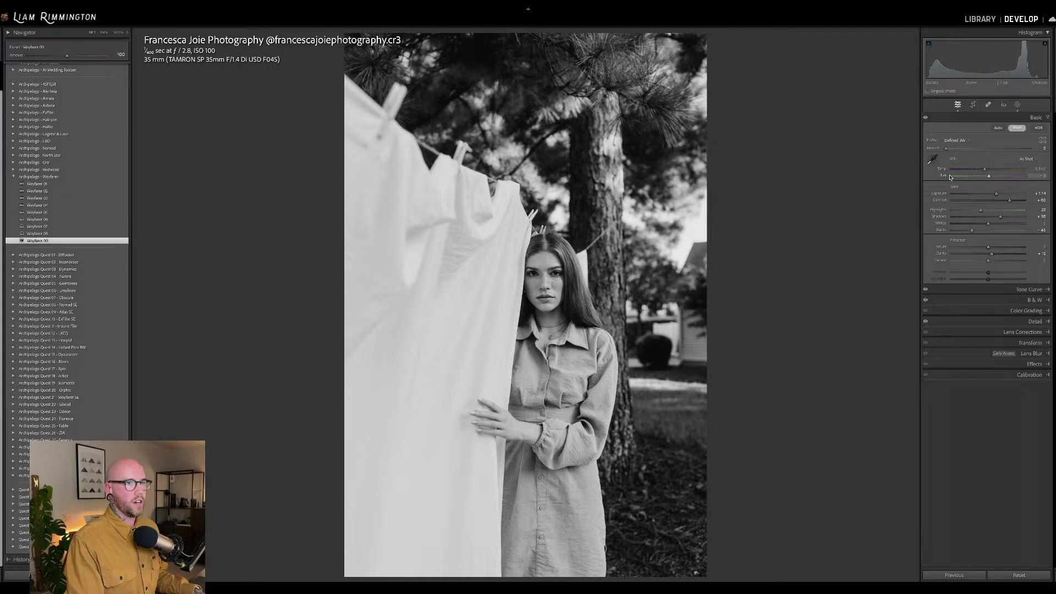
{"action": "left_click_drag", "start_coordinate": [948, 149], "coordinate": [975, 152]}
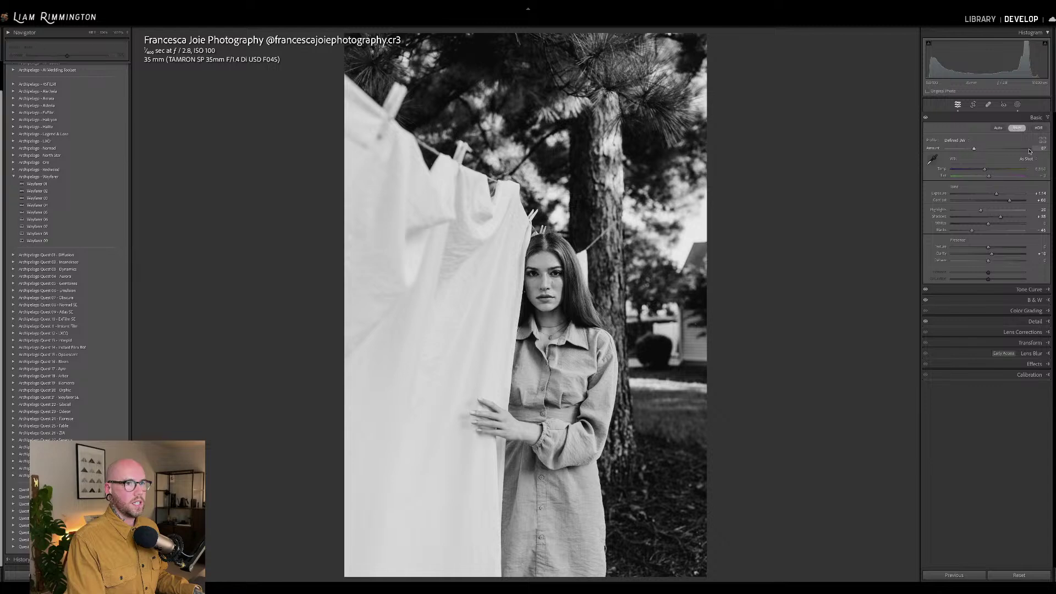
{"action": "left_click", "coordinate": [545, 260]}
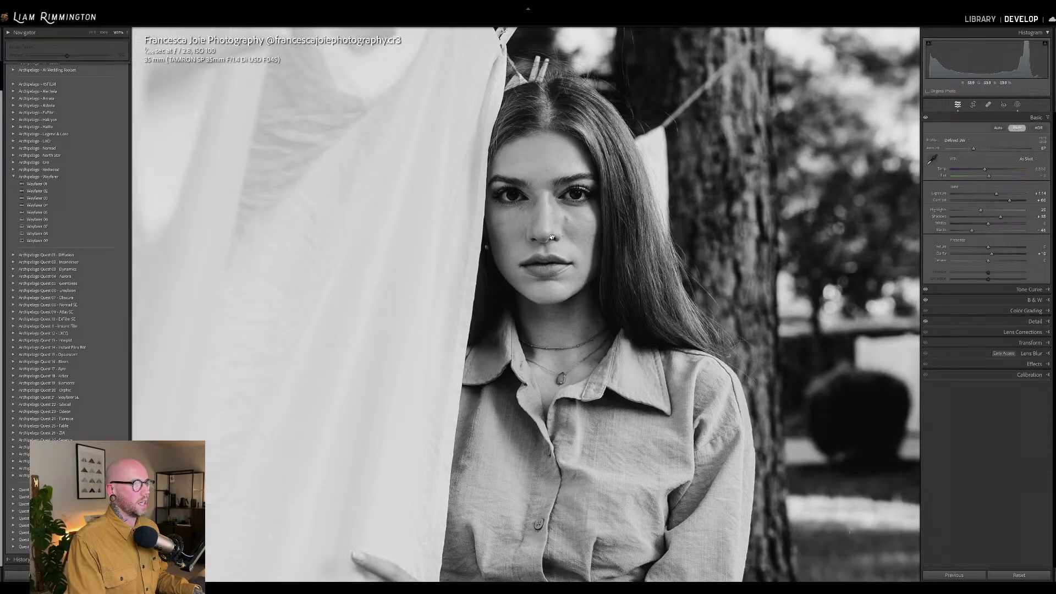
Check the woman's face on the clothesline portrait and compare the full edit with the original photo
{"action": "left_click_drag", "start_coordinate": [584, 331], "coordinate": [584, 273]}
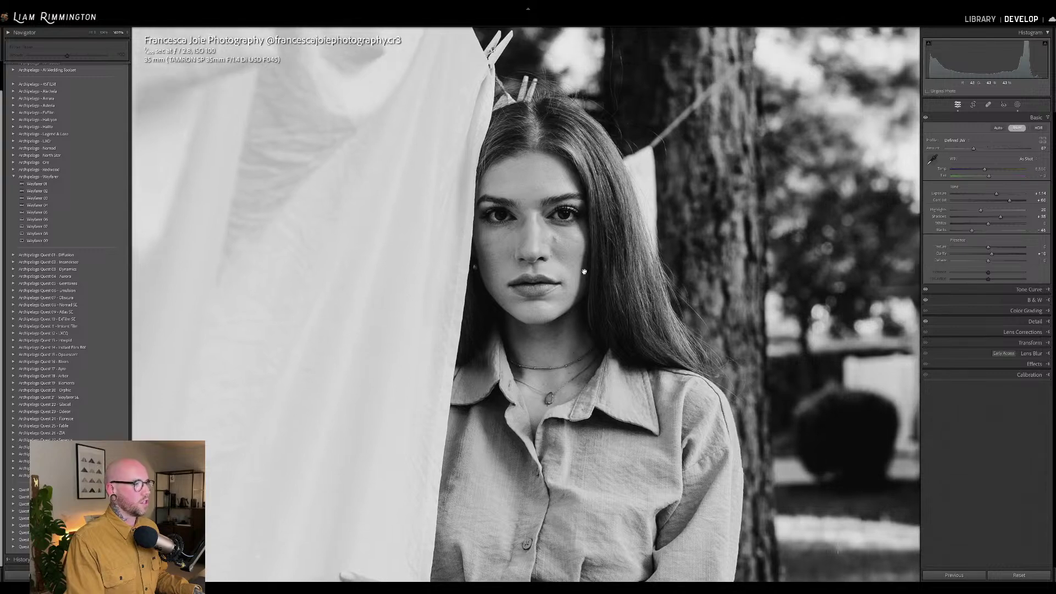
{"action": "left_click", "coordinate": [585, 272]}
{"action": "key", "text": "backslash"}
{"action": "key", "text": "backslash"}
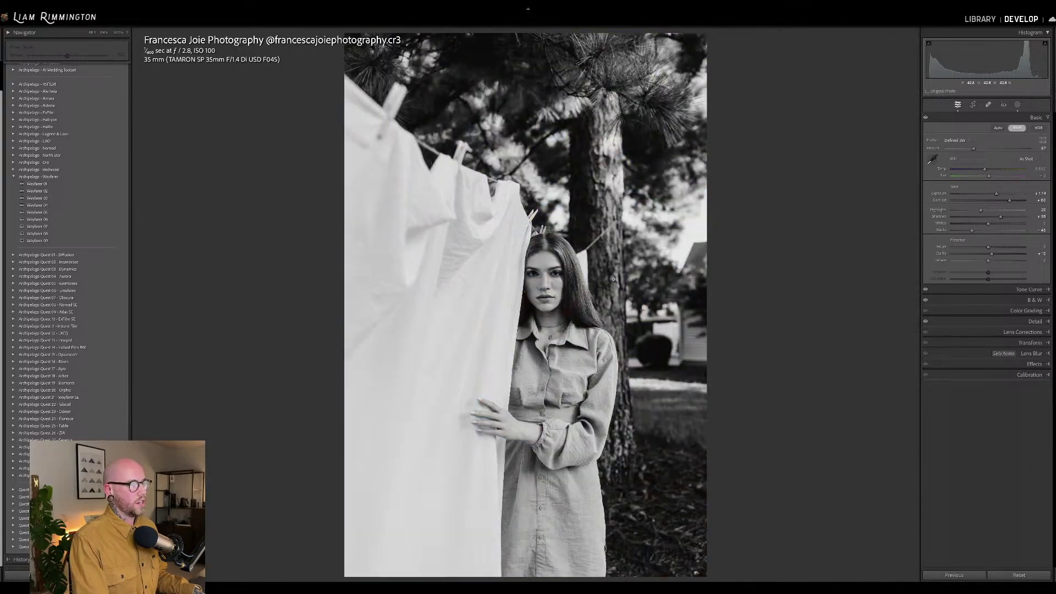
Open the red-haired studio portrait for editing and check its existing masks
{"action": "key", "text": "g"}
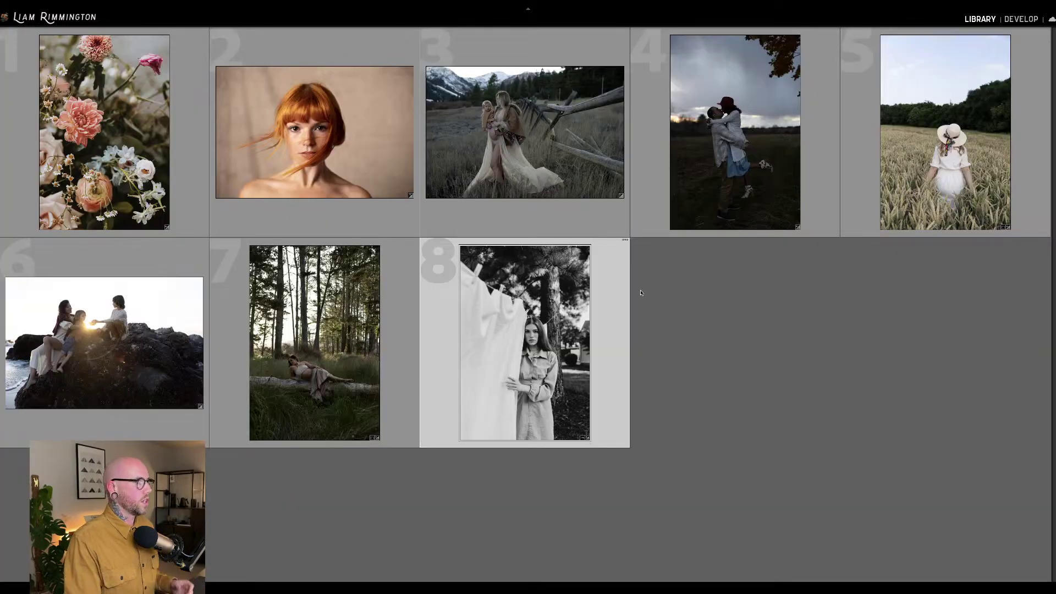
{"action": "left_click", "coordinate": [334, 166]}
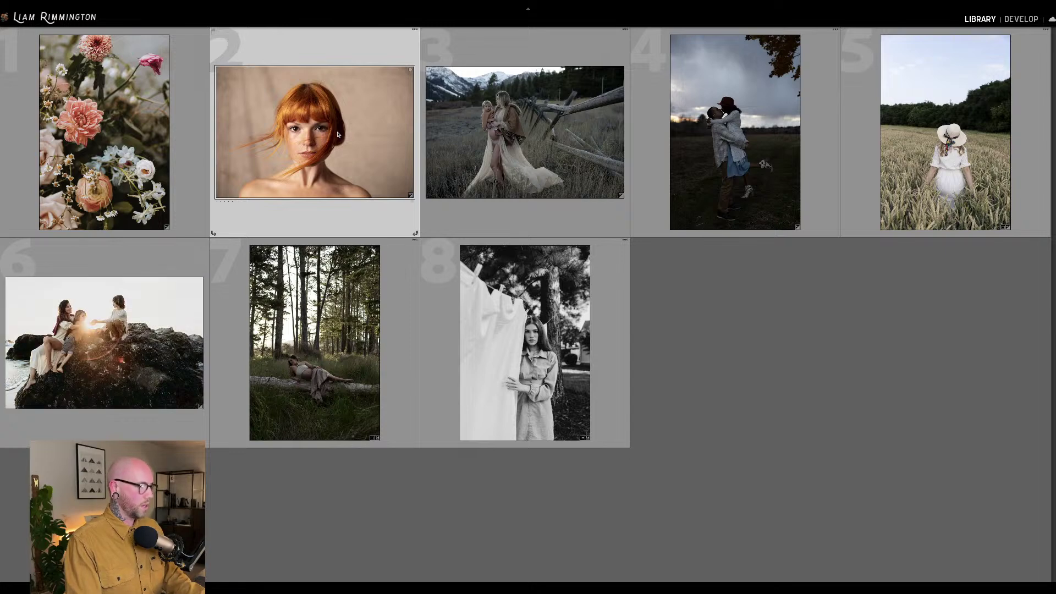
{"action": "key", "text": "d"}
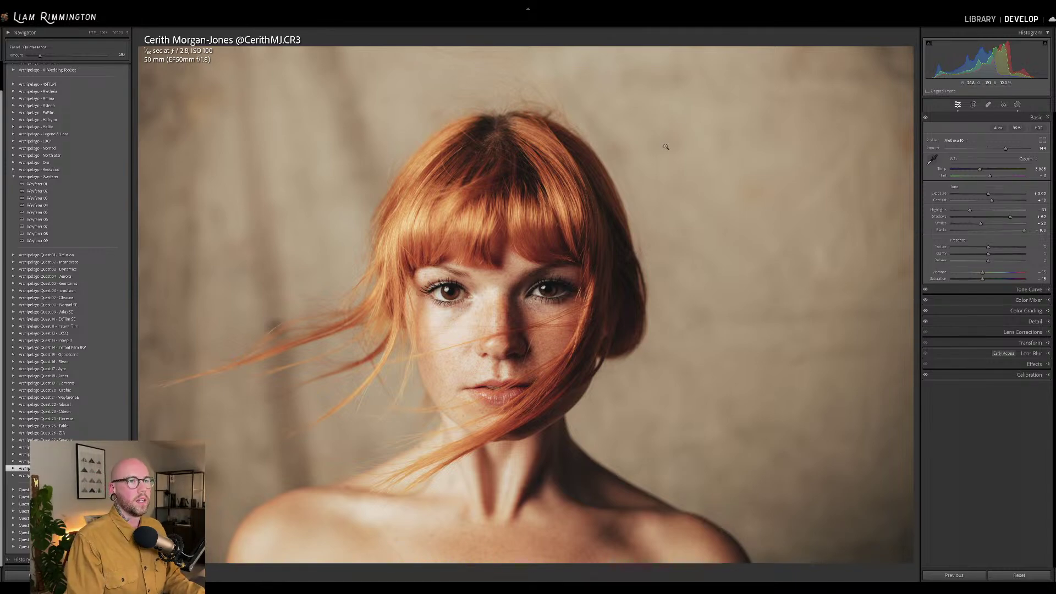
{"action": "left_click", "coordinate": [1018, 105]}
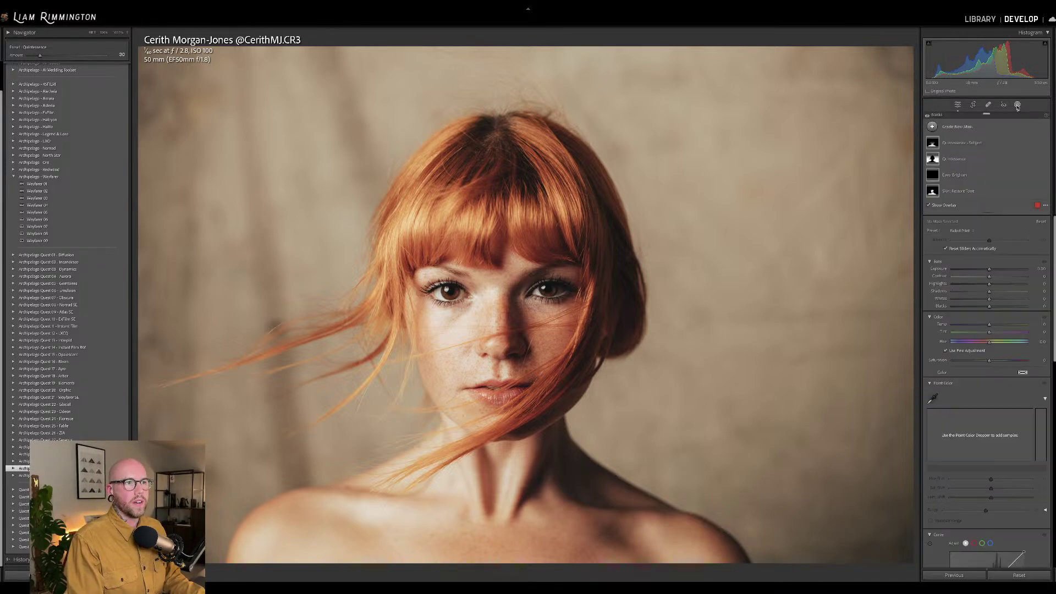
{"action": "left_click", "coordinate": [1018, 106]}
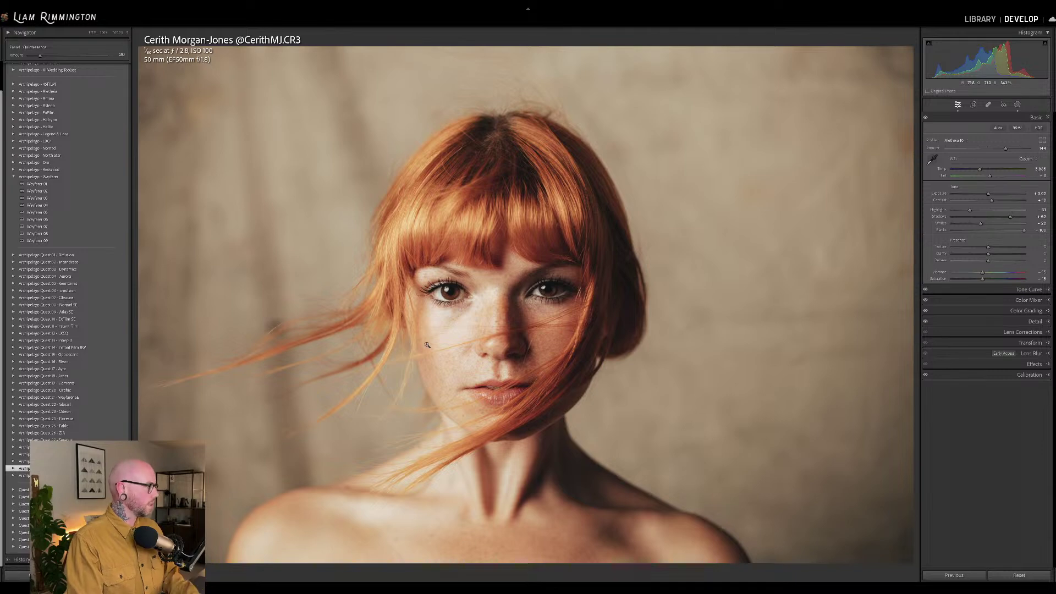
Apply the Wayfarer 09 preset to the red-haired portrait and lift its shadows slightly
{"action": "left_click", "coordinate": [94, 241]}
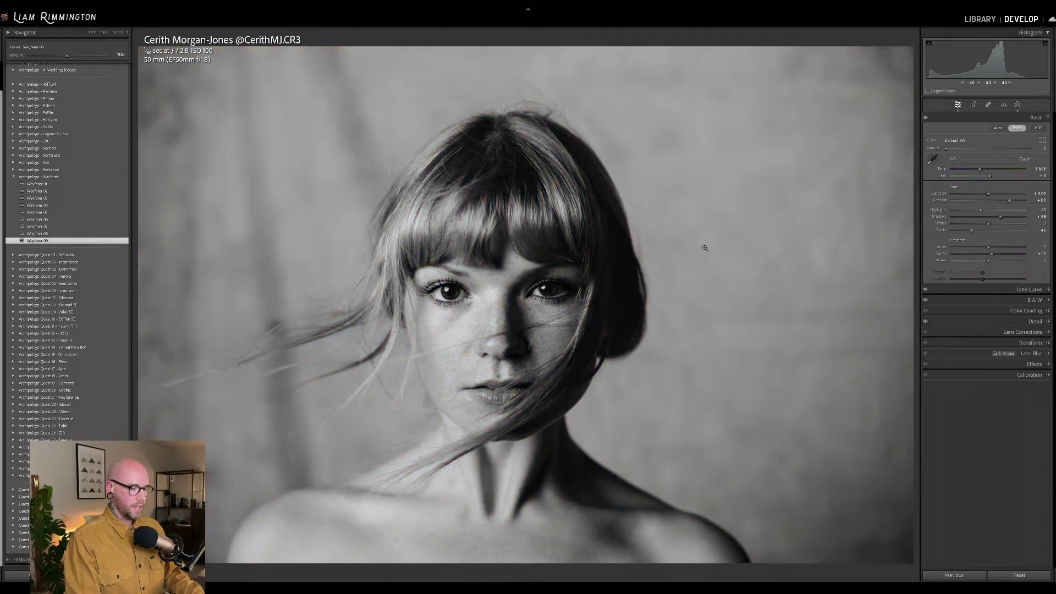
{"action": "key", "text": "backslash"}
{"action": "key", "text": "backslash"}
{"action": "key", "text": "backslash"}
{"action": "key", "text": "backslash"}
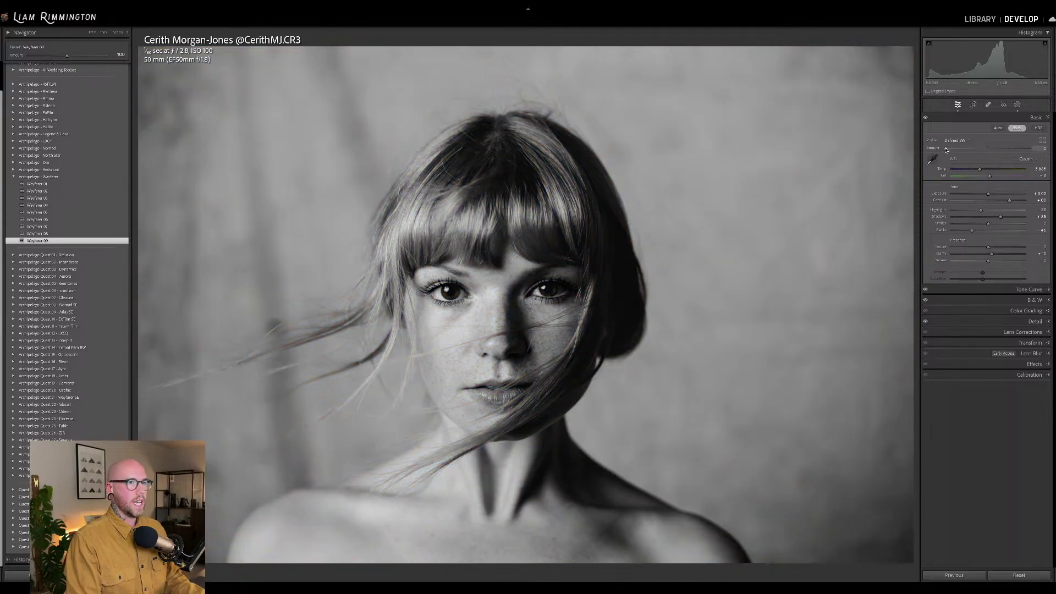
{"action": "left_click_drag", "start_coordinate": [947, 148], "coordinate": [914, 162]}
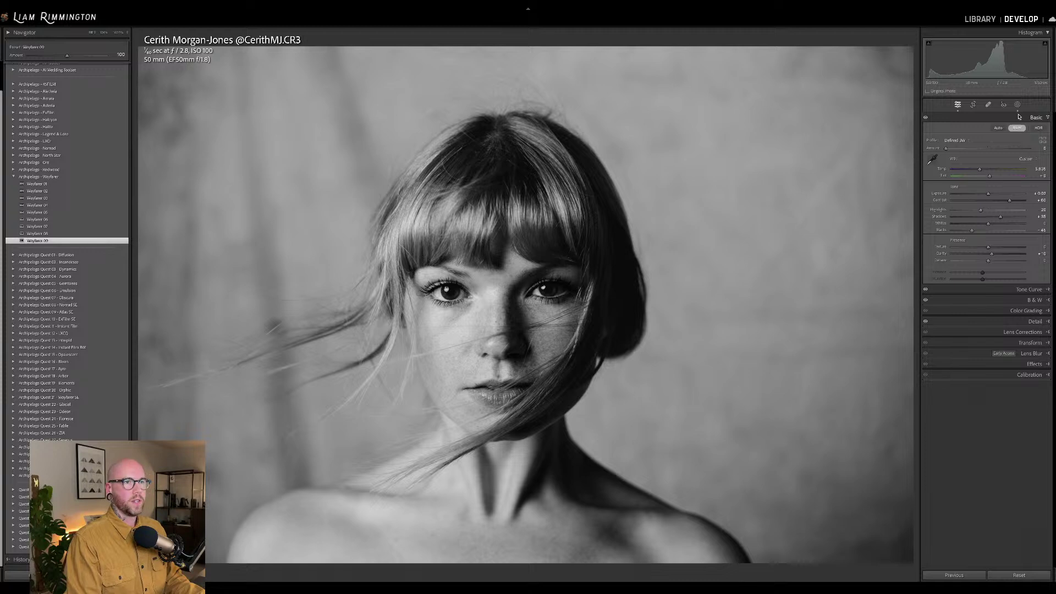
{"action": "left_click_drag", "start_coordinate": [1001, 217], "coordinate": [1007, 217]}
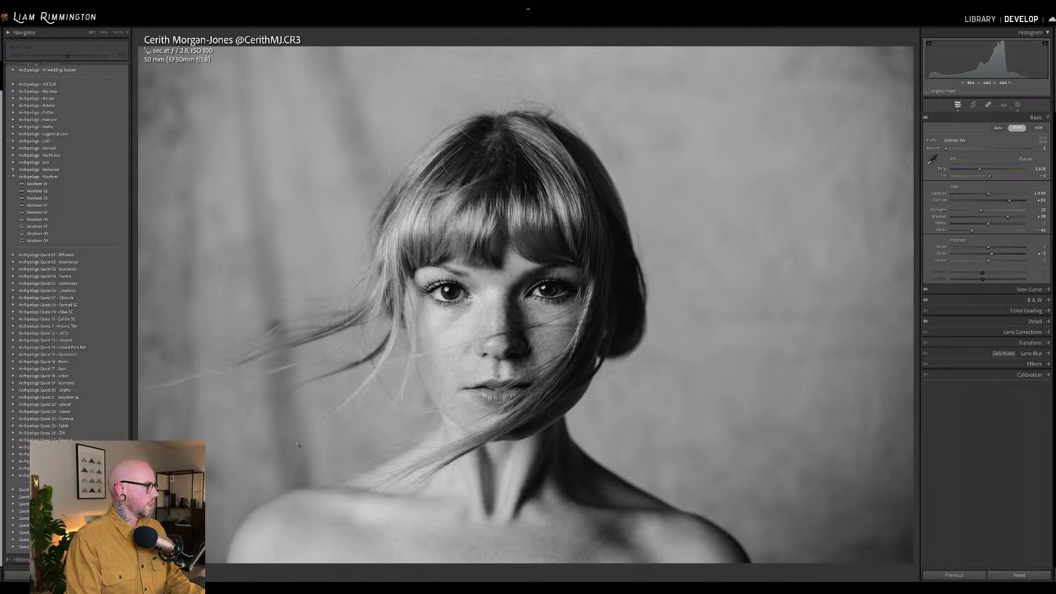
Apply a grain preset to the black-and-white portrait and examine the grain up close on the face and hair
{"action": "left_click", "coordinate": [13, 447]}
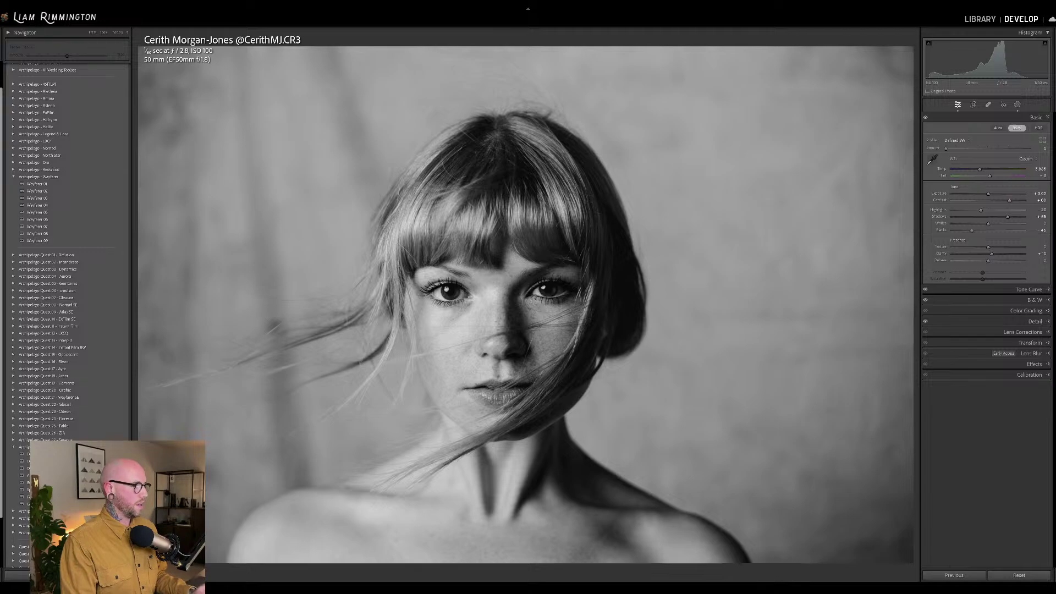
{"action": "left_click", "coordinate": [25, 497]}
{"action": "key", "text": "z"}
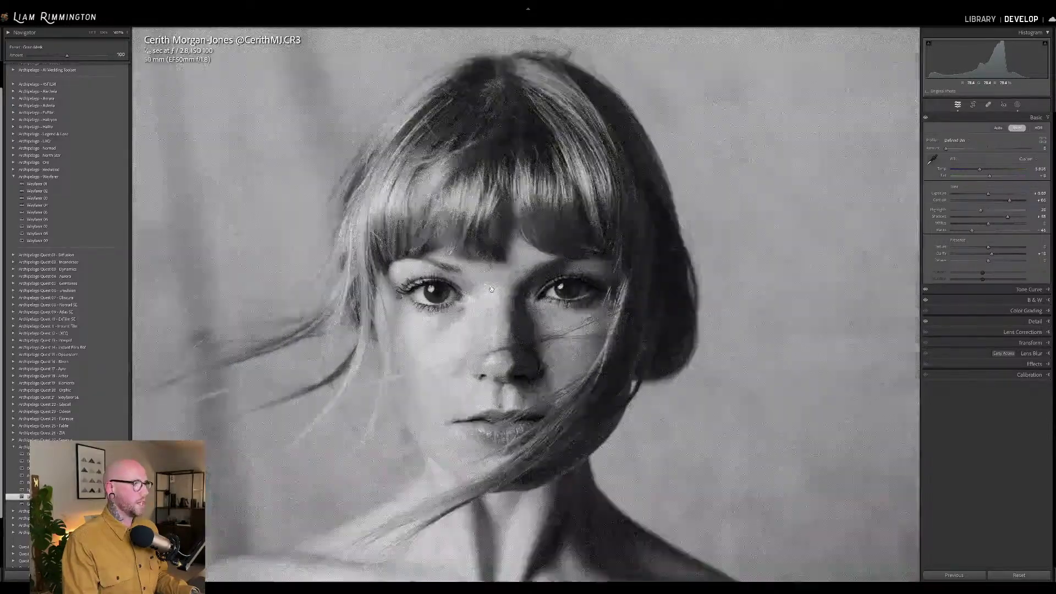
{"action": "key", "text": "backslash"}
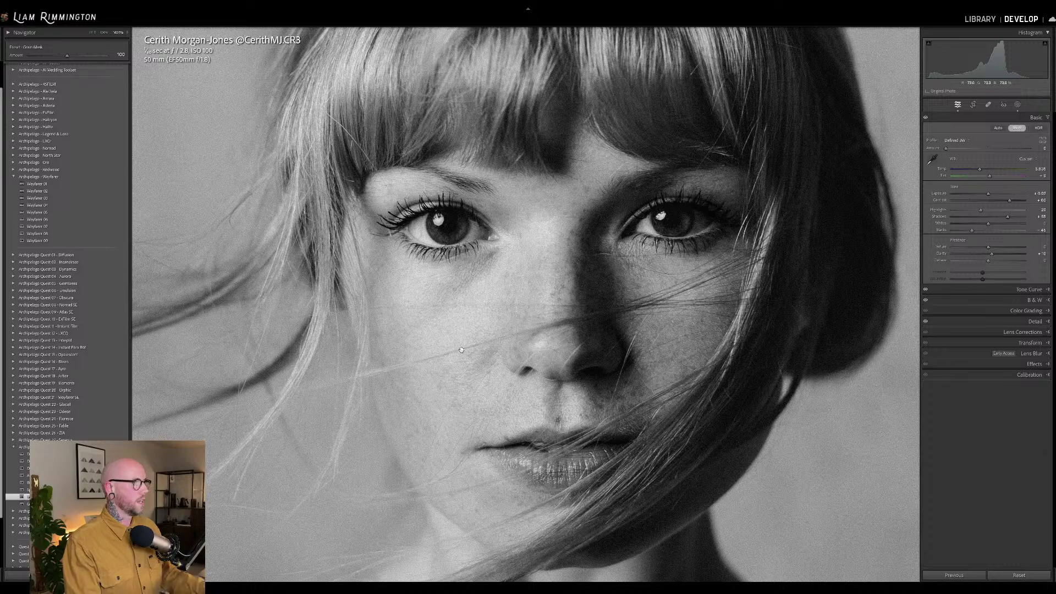
{"action": "left_click_drag", "start_coordinate": [417, 329], "coordinate": [585, 352]}
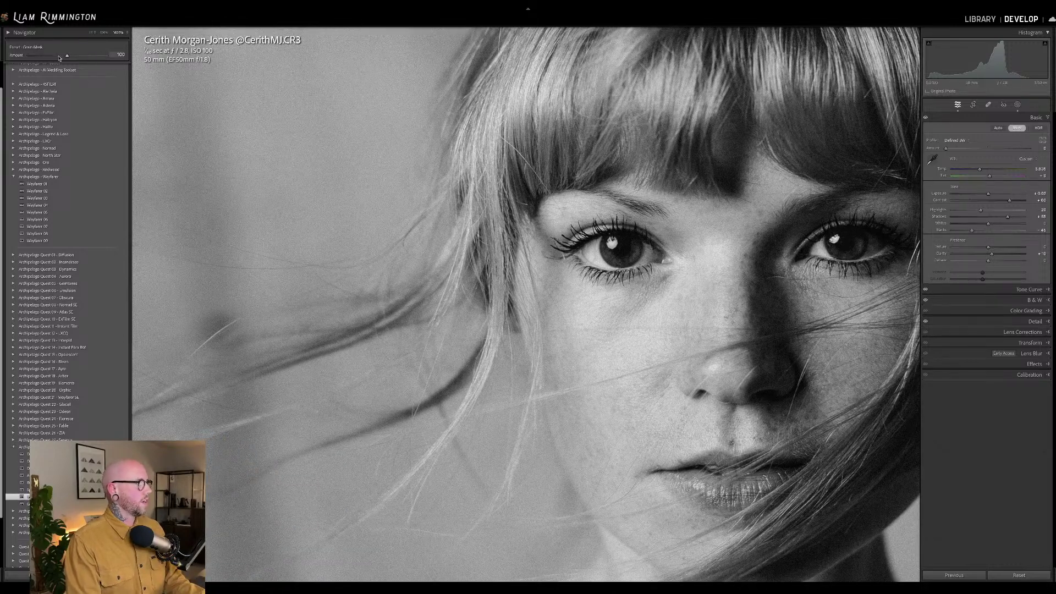
Try the grain preset at an amount of 200, reset it to 100 and return to the full photo
{"action": "left_click_drag", "start_coordinate": [66, 55], "coordinate": [107, 56]}
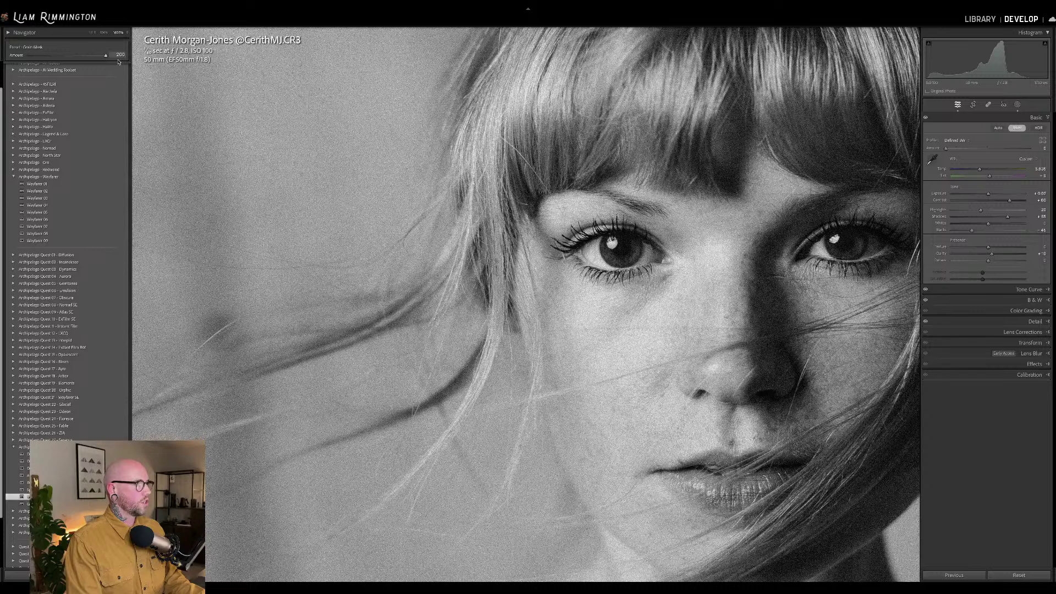
{"action": "double_click", "coordinate": [12, 58]}
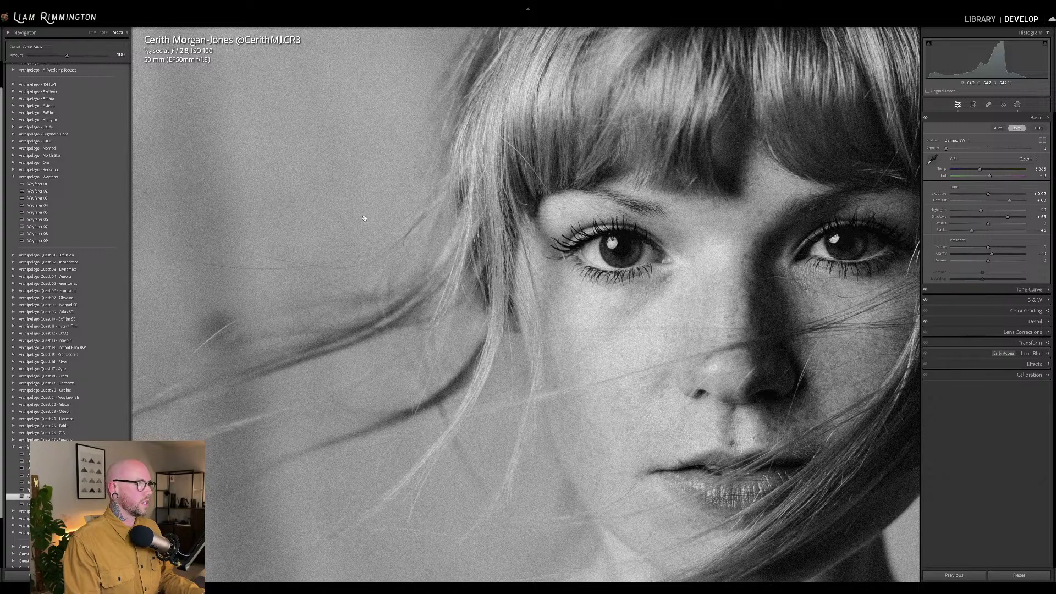
{"action": "scroll", "coordinate": [416, 239], "scroll_direction": "down", "scroll_amount": 3}
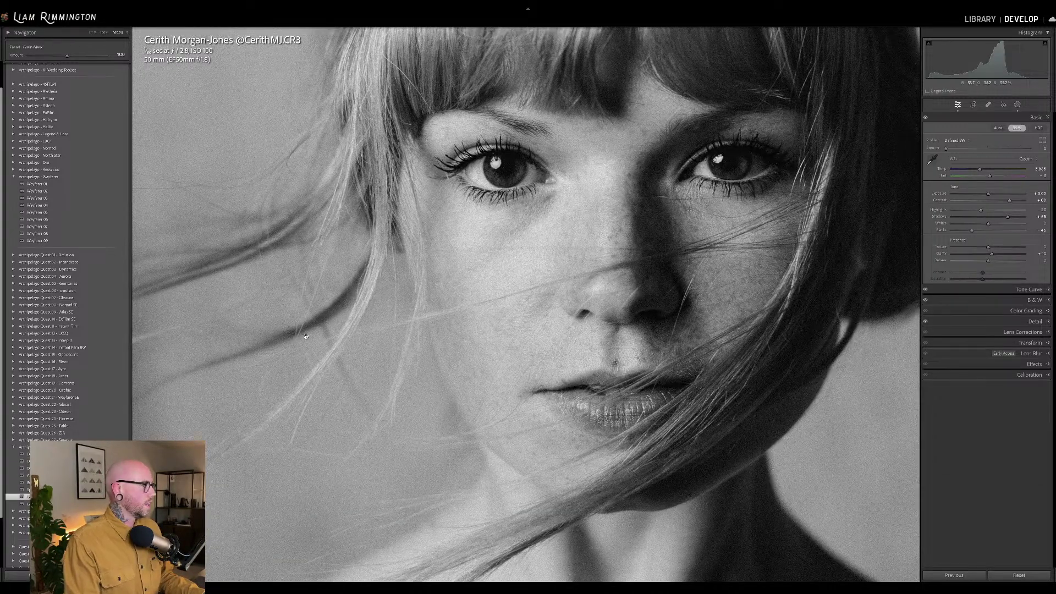
{"action": "left_click", "coordinate": [14, 448]}
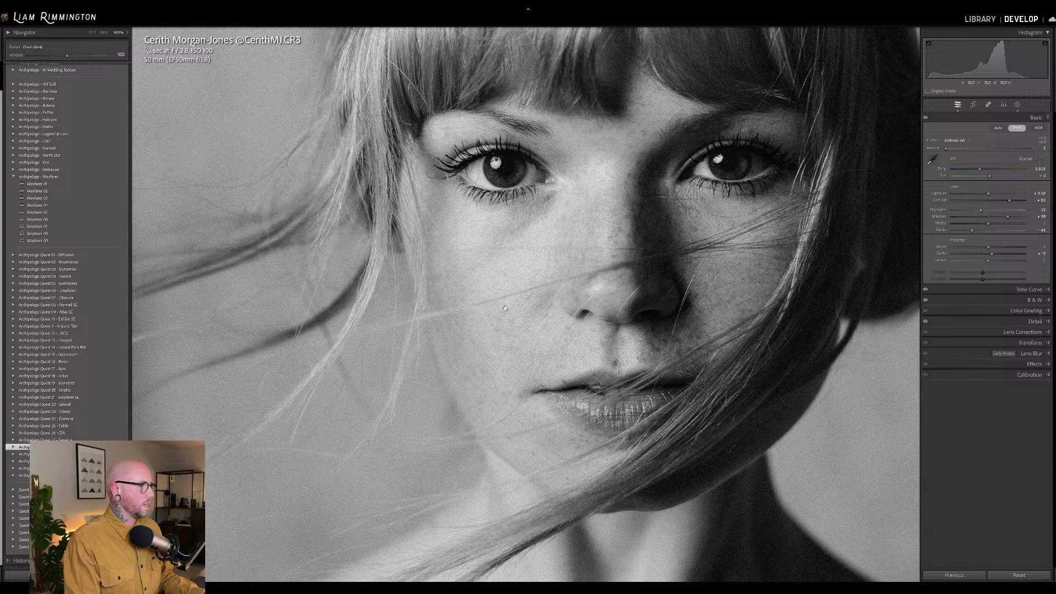
{"action": "key", "text": "z"}
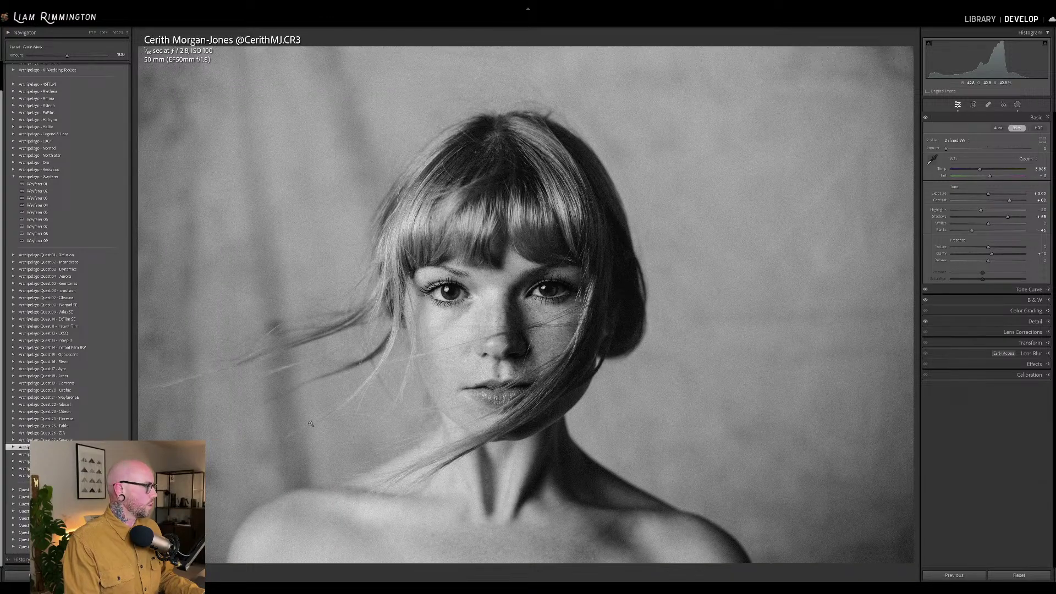
Apply the Quintessence preset to the portrait and raise its amount to about 135
{"action": "left_click", "coordinate": [12, 469]}
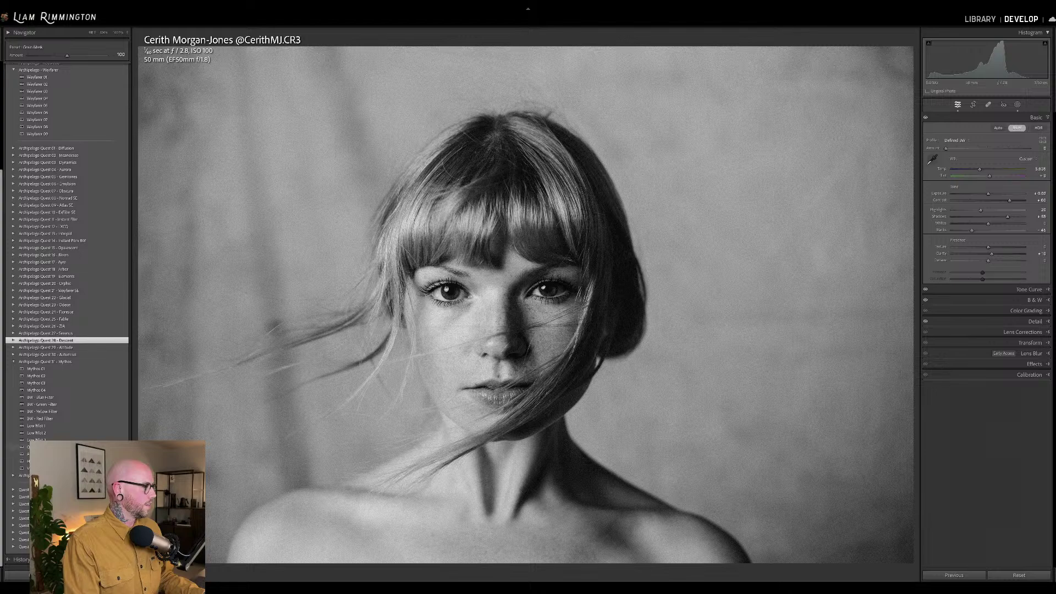
{"action": "left_click", "coordinate": [44, 447]}
{"action": "left_click_drag", "start_coordinate": [68, 56], "coordinate": [80, 57]}
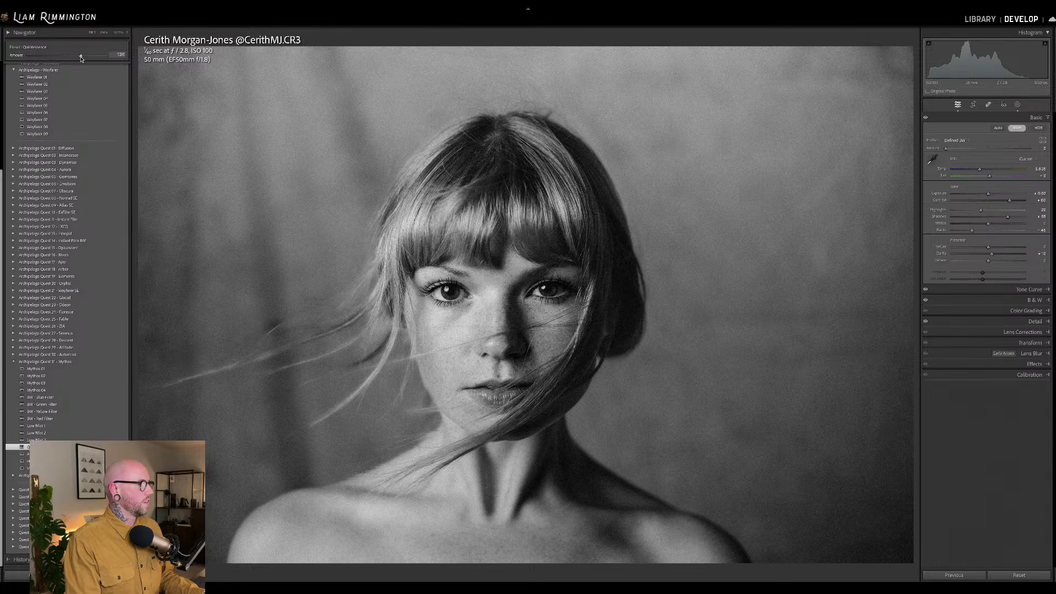
Delete the linear gradient from the Quintessence background mask so the whole backdrop is darkened
{"action": "left_click", "coordinate": [1018, 105]}
{"action": "left_click", "coordinate": [958, 175]}
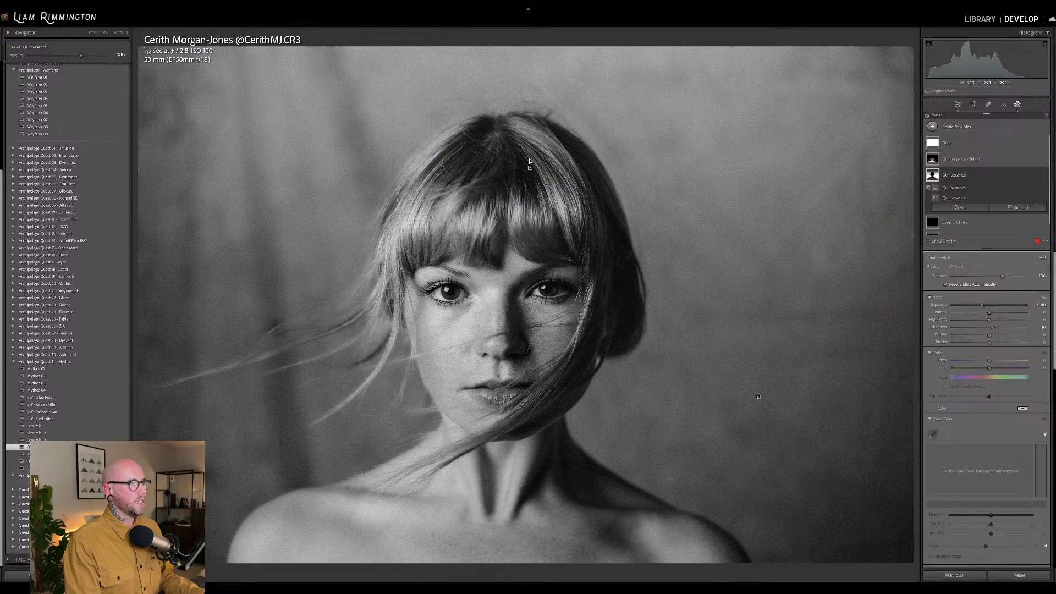
{"action": "left_click", "coordinate": [531, 168]}
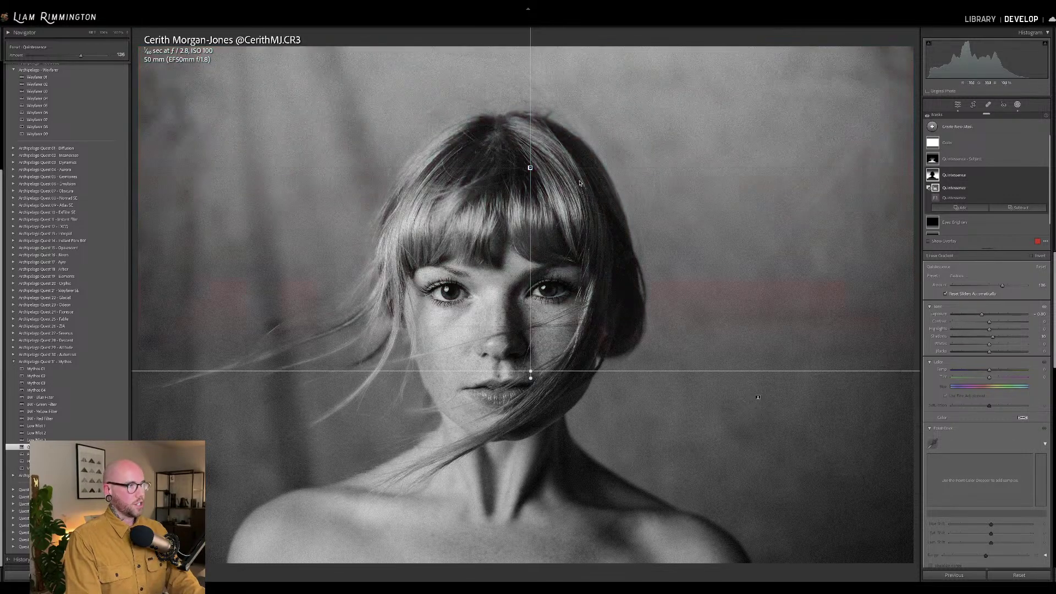
{"action": "key", "text": "Delete"}
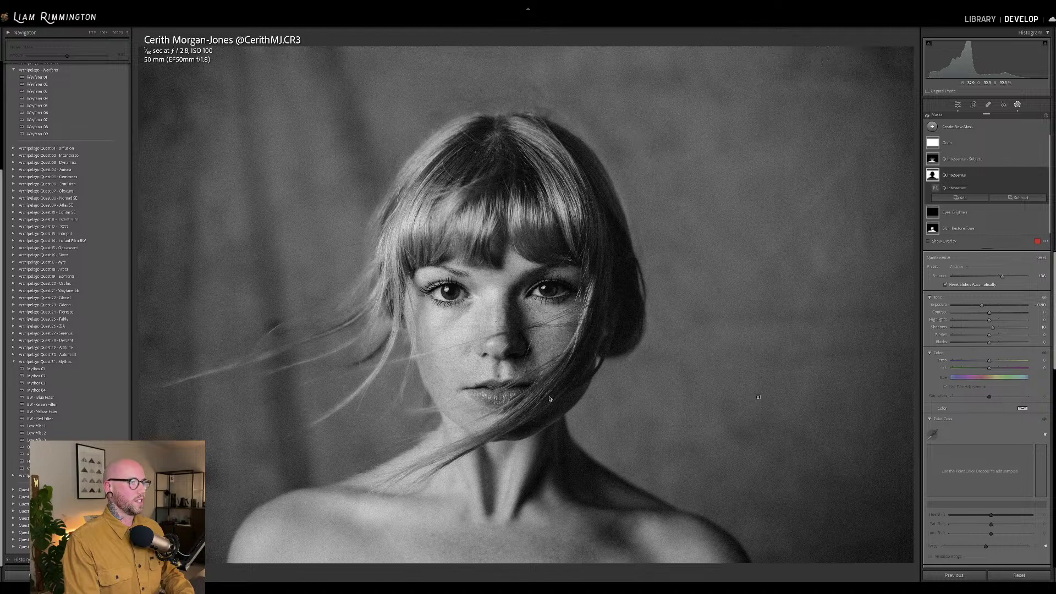
{"action": "key", "text": "Escape"}
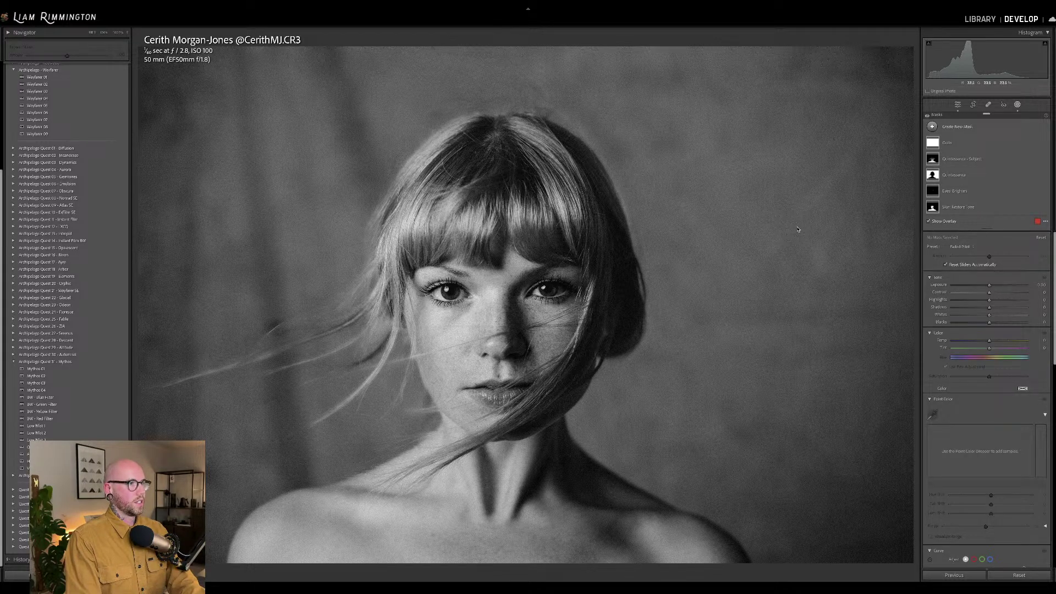
Lower the portrait's overall exposure slightly and compare the result with the original photo
{"action": "left_click", "coordinate": [958, 104]}
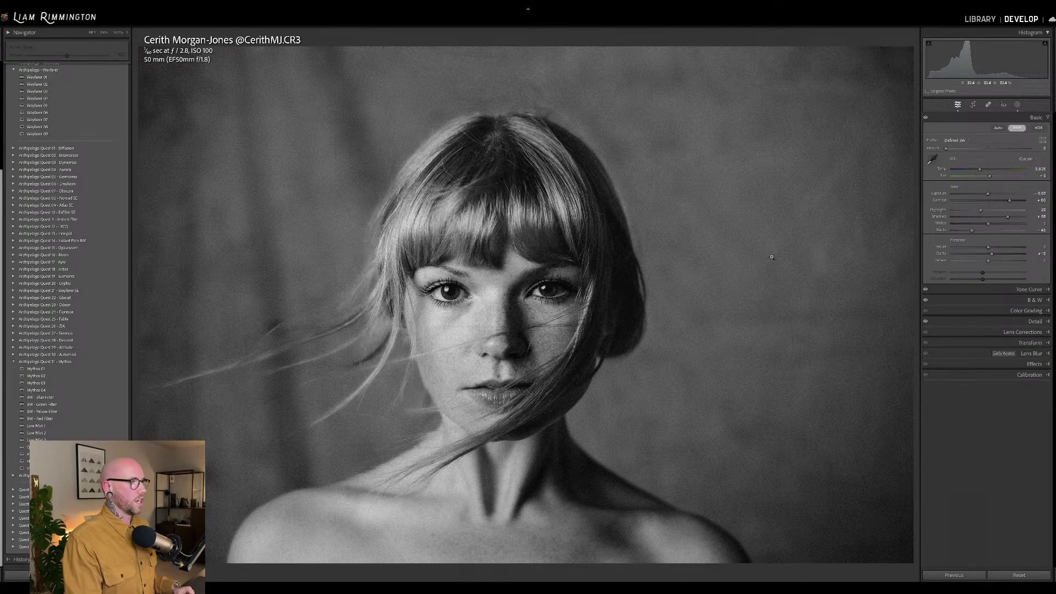
{"action": "left_click_drag", "start_coordinate": [1018, 57], "coordinate": [1004, 58]}
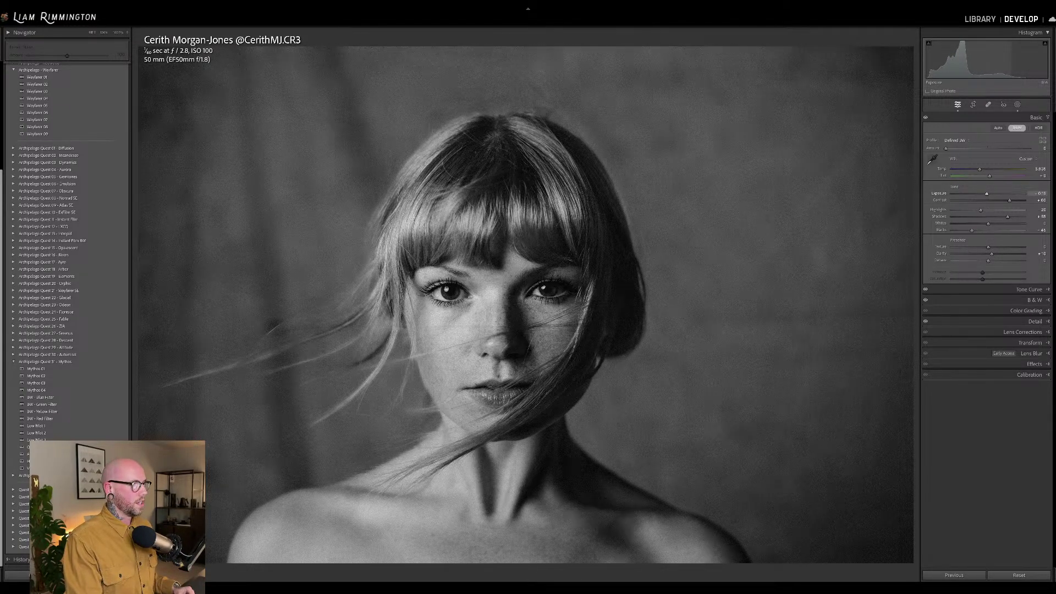
{"action": "key", "text": "backslash"}
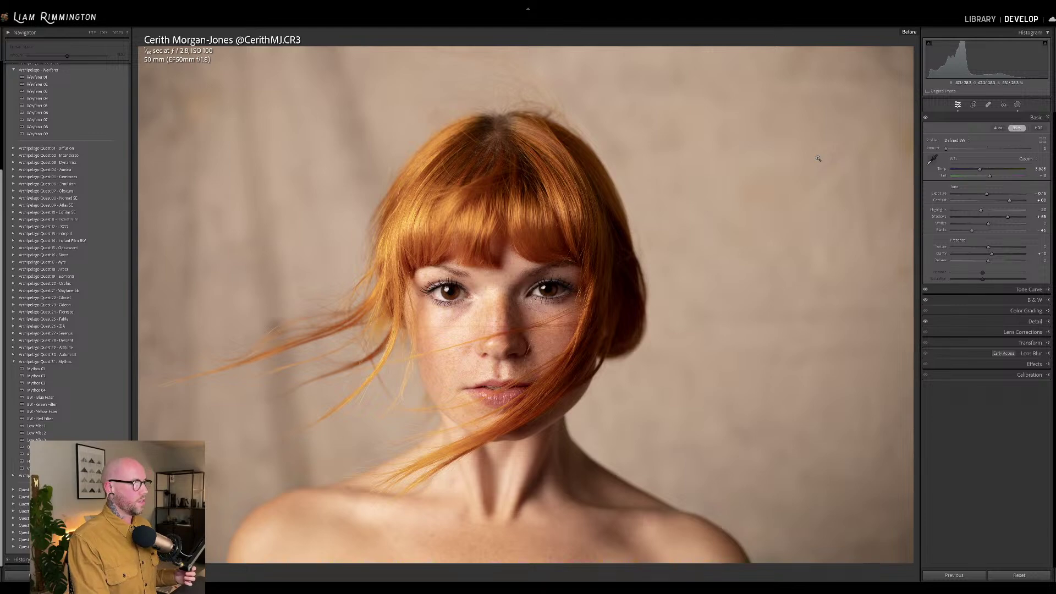
{"action": "key", "text": "backslash"}
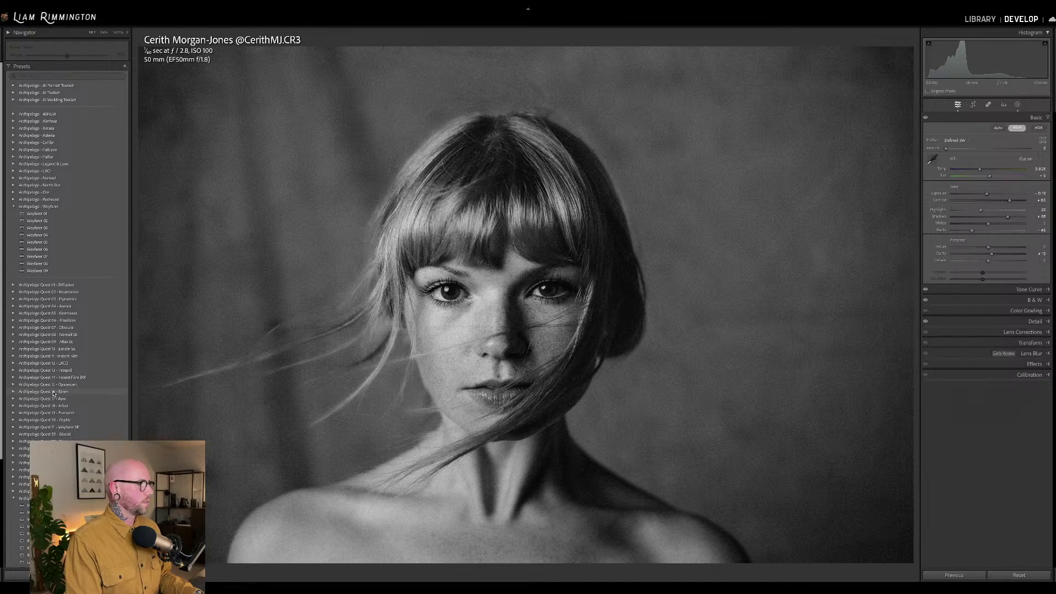
Collapse the expanded preset group and compare the original and edited portrait side by side, including the face up close
{"action": "scroll", "coordinate": [53, 390], "scroll_direction": "down", "scroll_amount": 3}
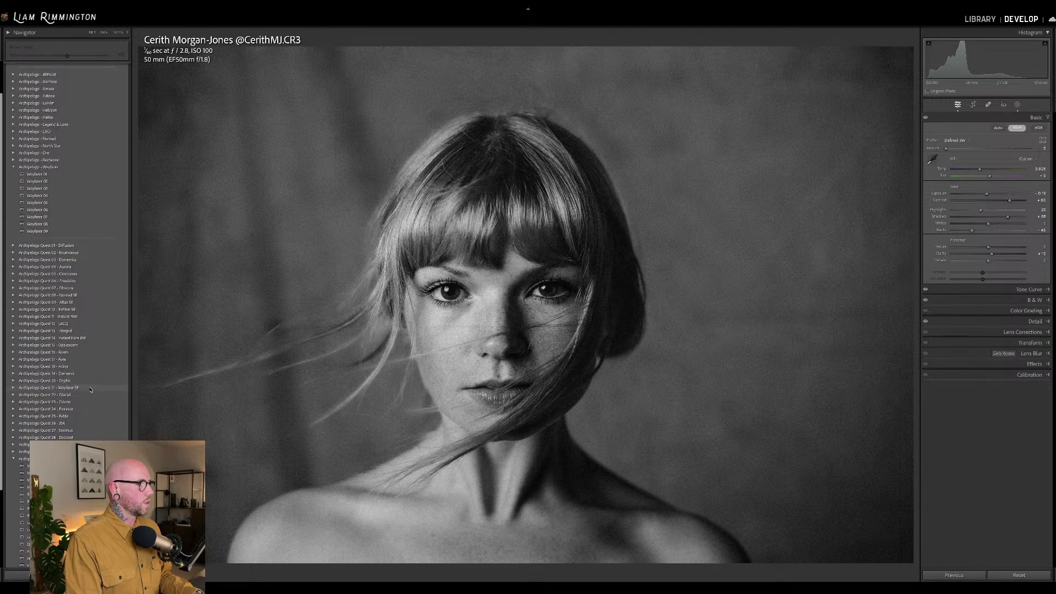
{"action": "scroll", "coordinate": [91, 392], "scroll_direction": "down", "scroll_amount": 1}
{"action": "left_click", "coordinate": [13, 460]}
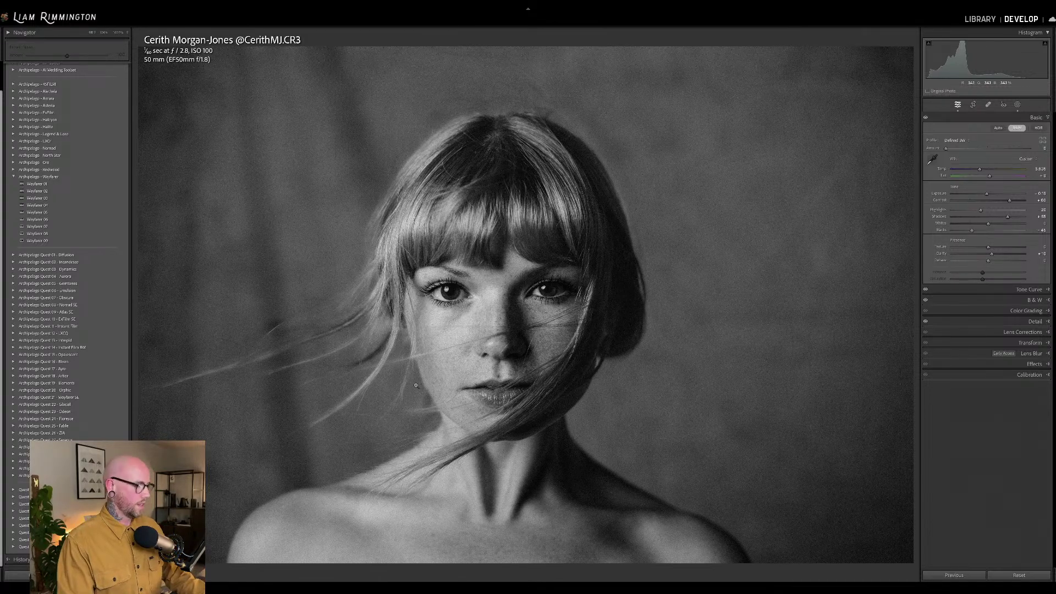
{"action": "key", "text": "y"}
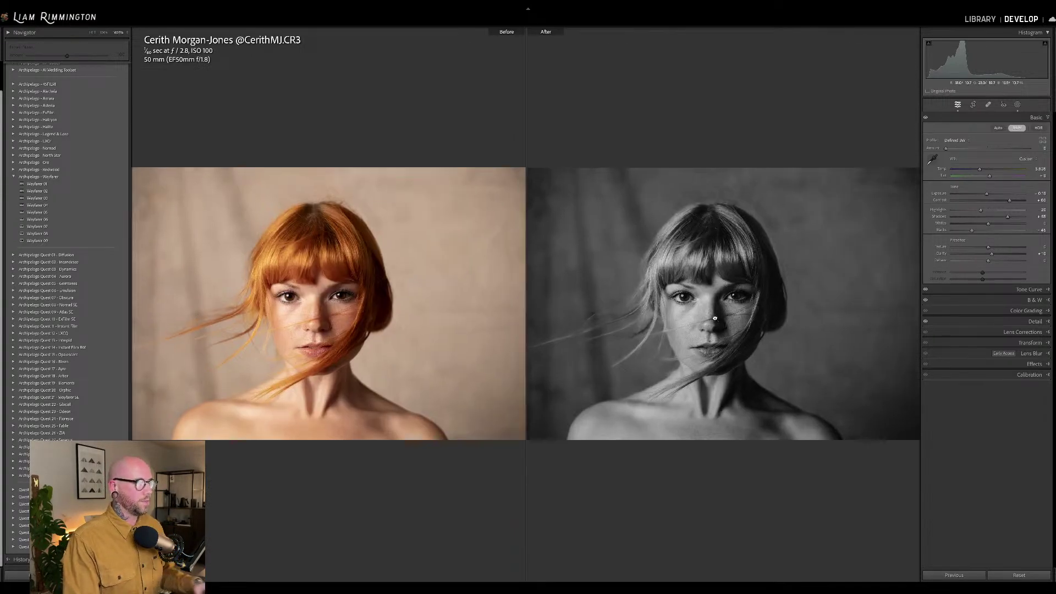
{"action": "left_click_drag", "start_coordinate": [715, 318], "coordinate": [894, 317]}
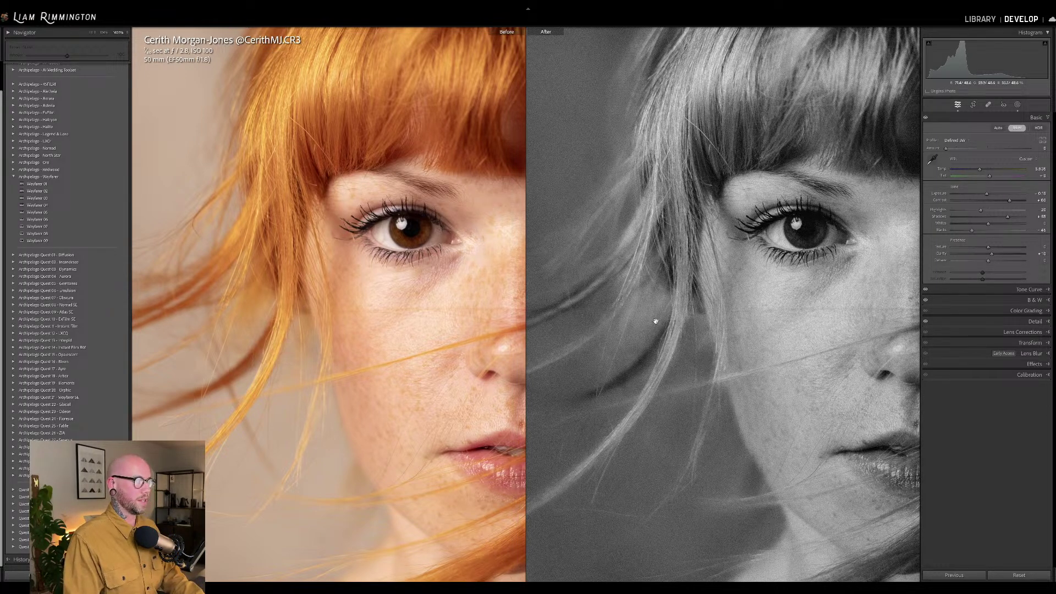
{"action": "left_click", "coordinate": [713, 300]}
{"action": "key", "text": "y"}
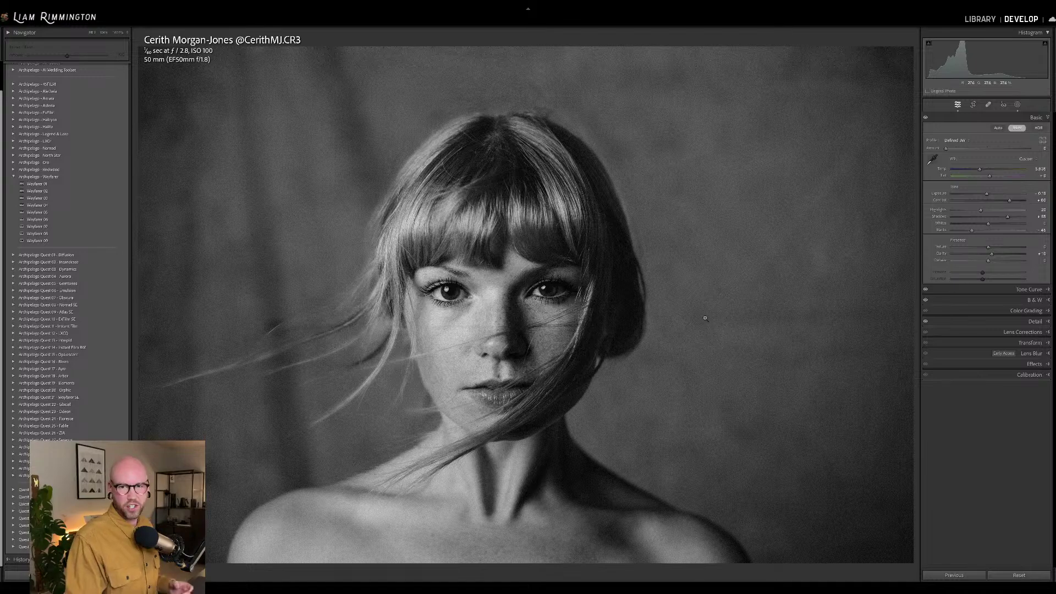
Compare the black-and-white portrait with its original version, toggling between before and after twice
{"action": "key", "text": "backslash"}
{"action": "key", "text": "backslash"}
{"action": "key", "text": "backslash"}
{"action": "key", "text": "backslash"}
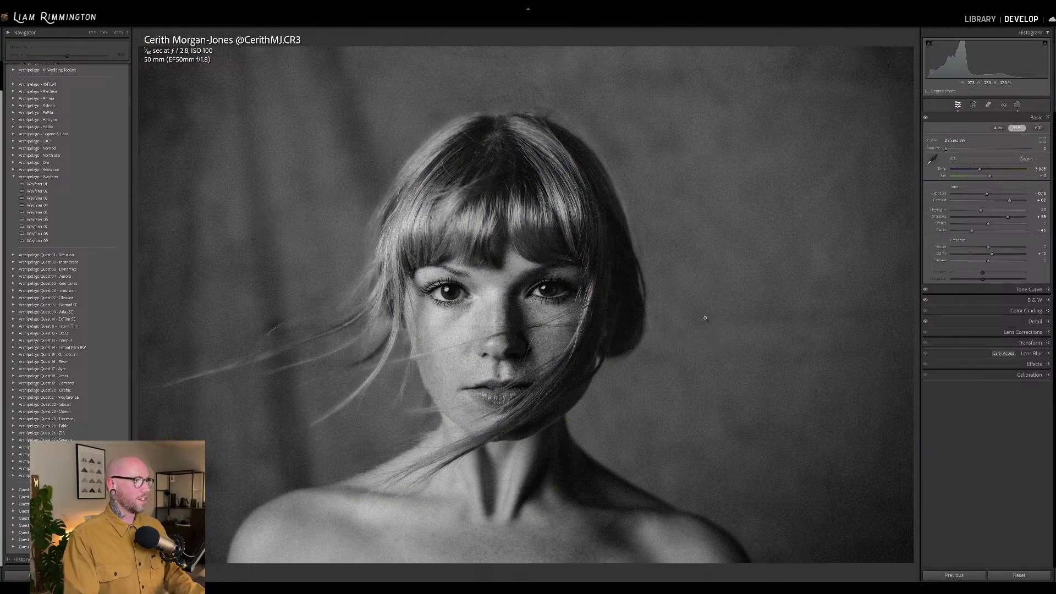
Check the portrait alongside the other photos in the library grid, then reopen it for editing and inspect the grain on the face up close
{"action": "key", "text": "g"}
{"action": "key", "text": "Left"}
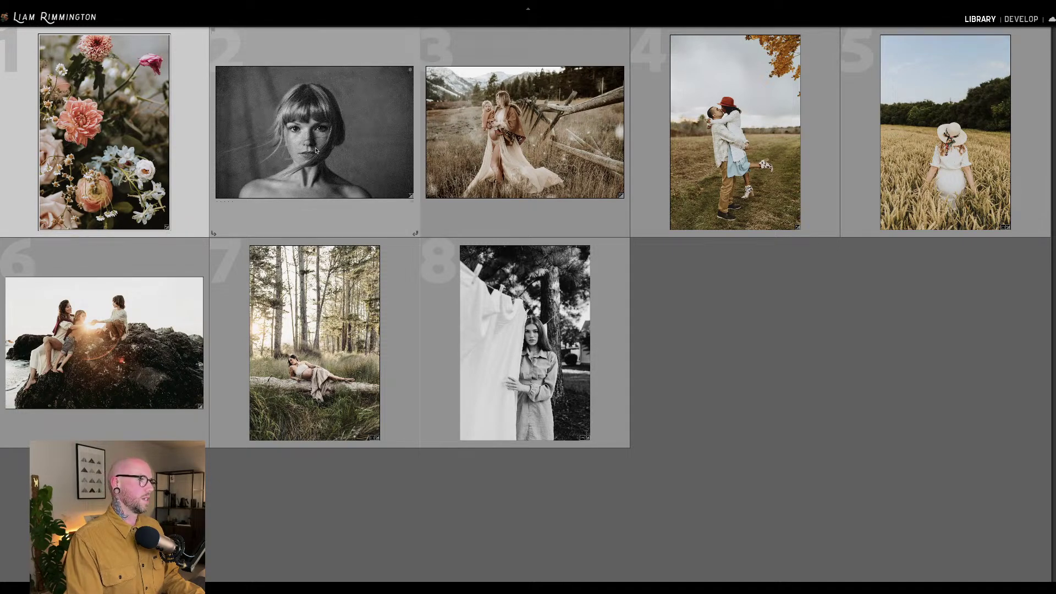
{"action": "left_click", "coordinate": [331, 112]}
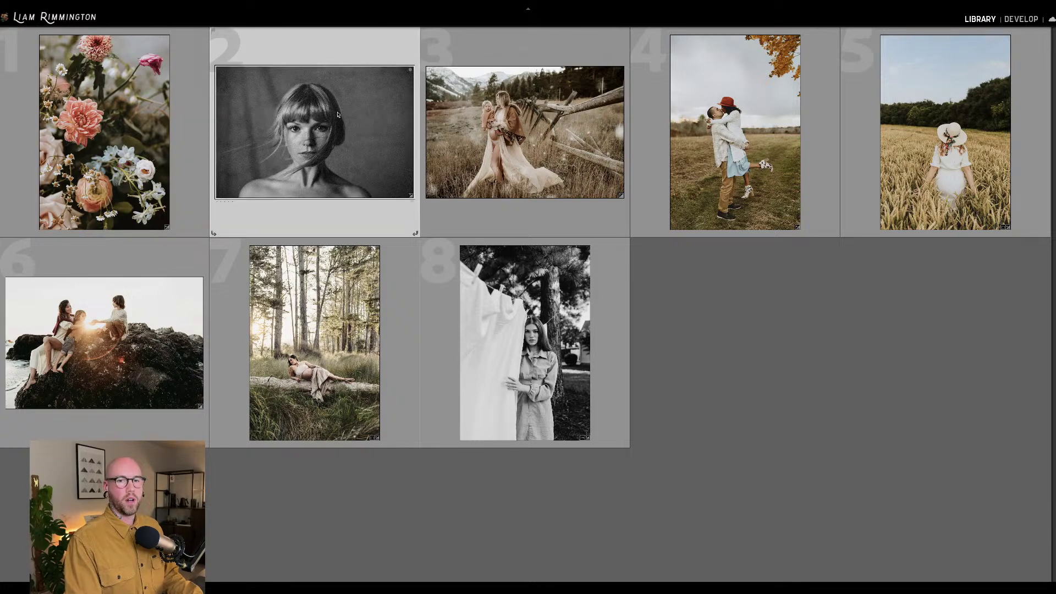
{"action": "key", "text": "d"}
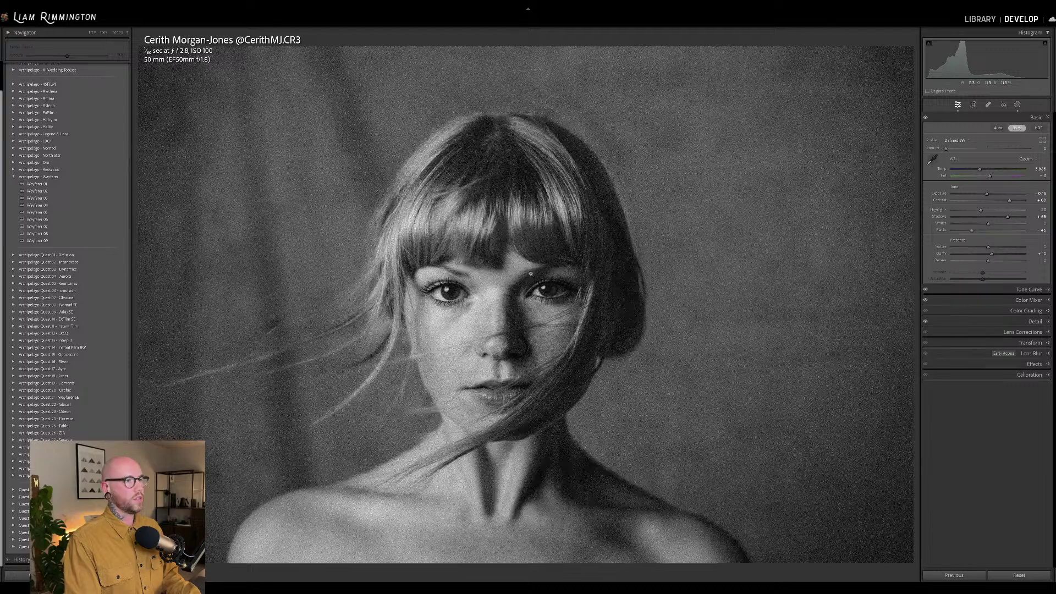
{"action": "left_click", "coordinate": [776, 182]}
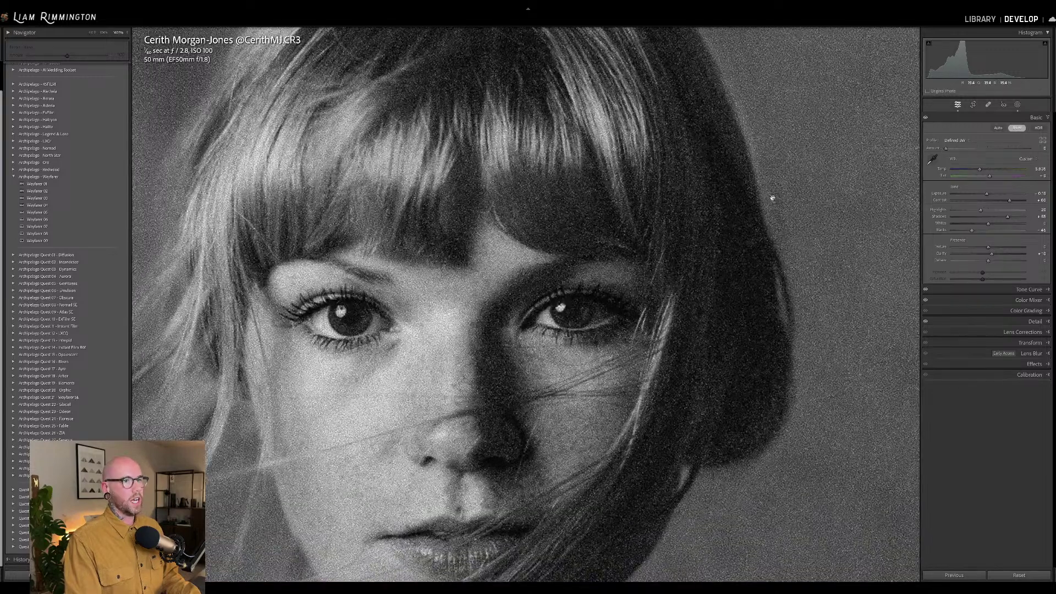
{"action": "left_click", "coordinate": [595, 243]}
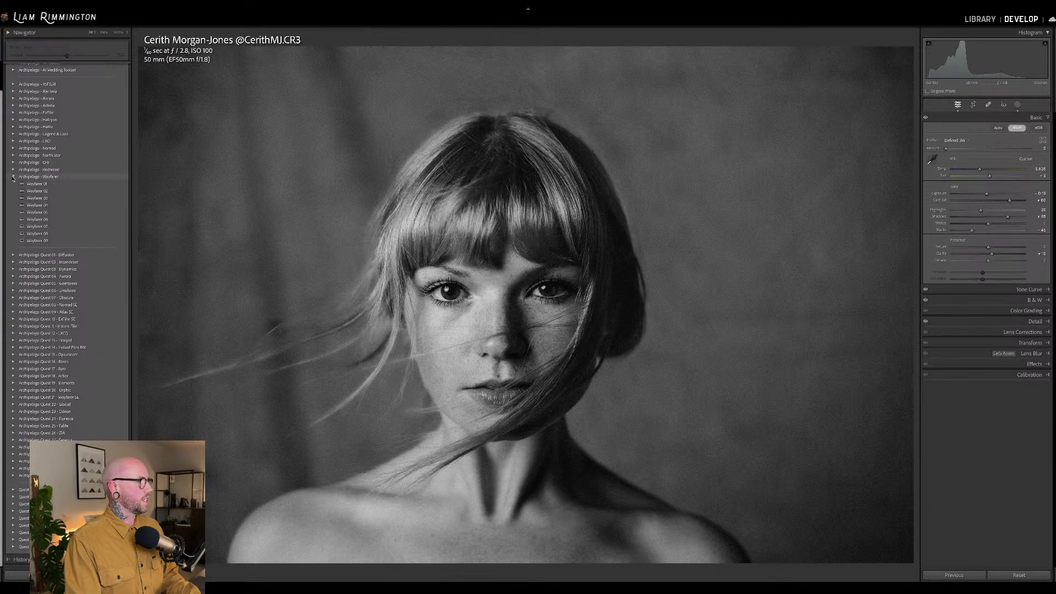
Collapse the Wayfarer preset group, then try BW Profile 1 from the Alethea group on the portrait at an amount of 124
{"action": "left_click", "coordinate": [38, 177]}
{"action": "scroll", "coordinate": [45, 145], "scroll_direction": "up", "scroll_amount": 1}
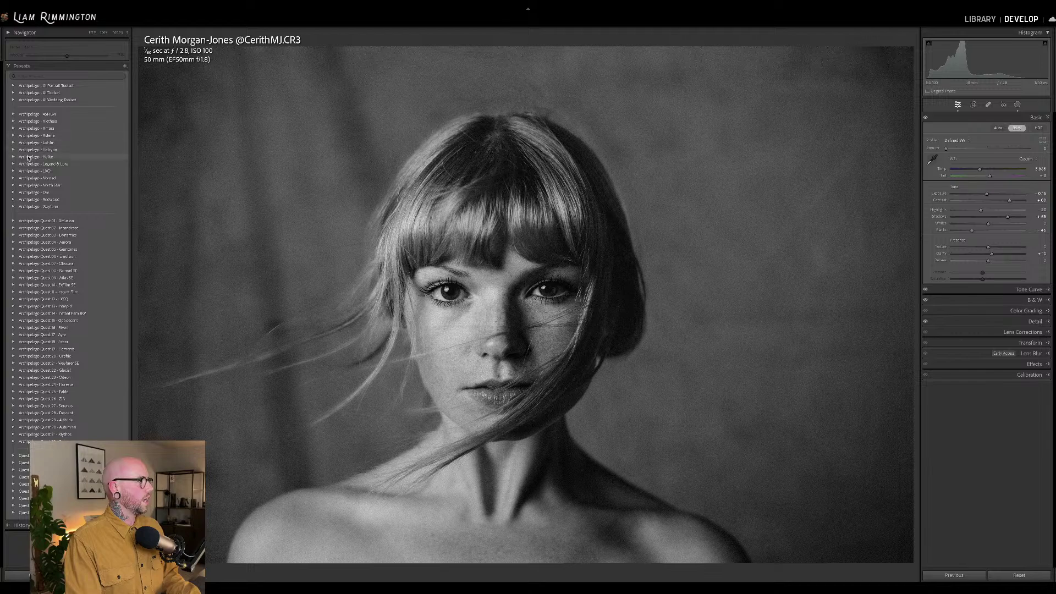
{"action": "left_click", "coordinate": [13, 122]}
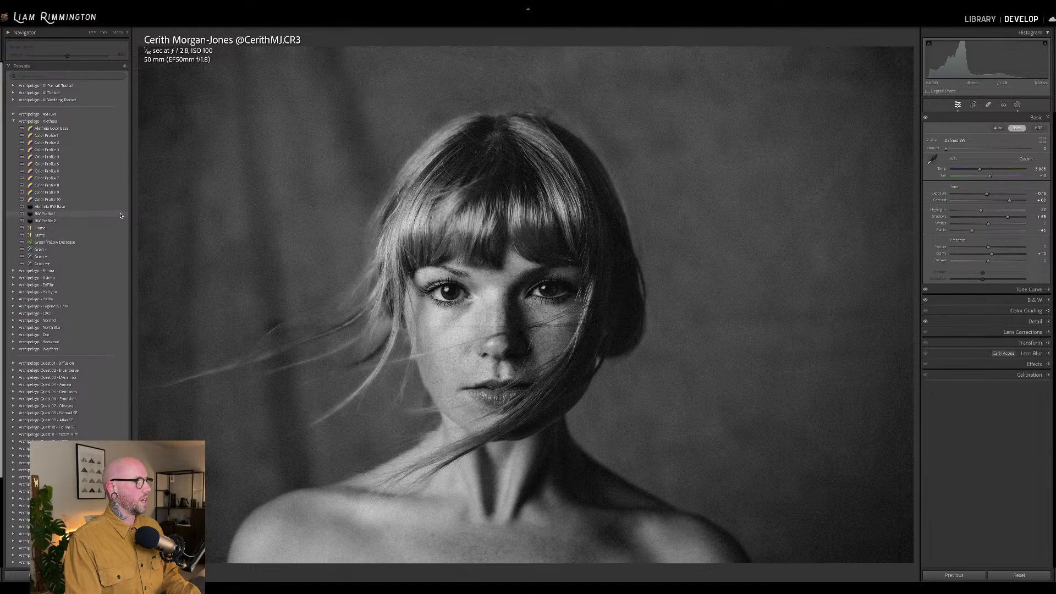
{"action": "left_click", "coordinate": [121, 216]}
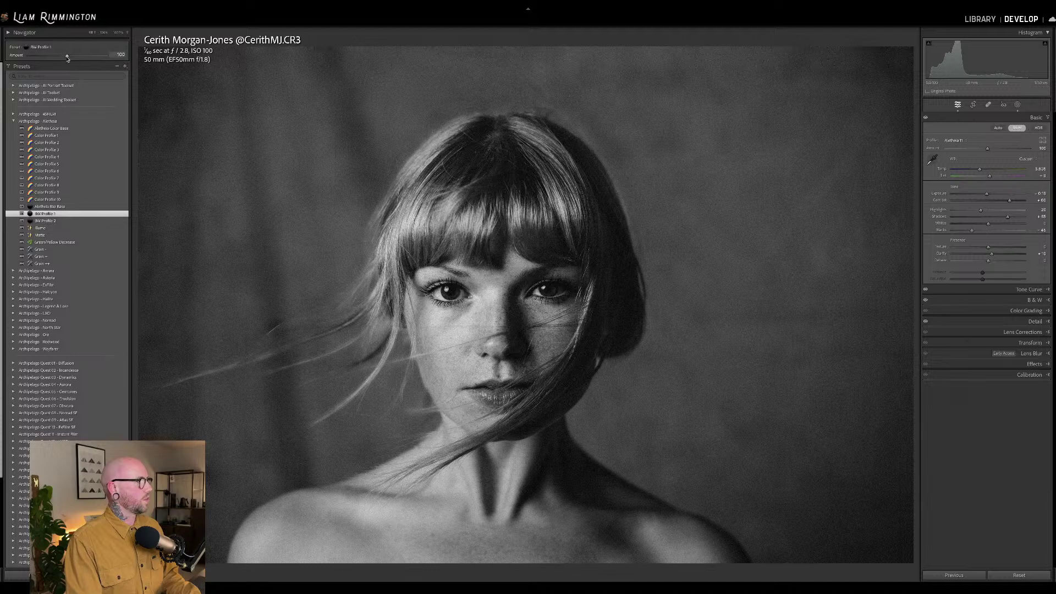
{"action": "mouse_move", "coordinate": [68, 57]}
{"action": "left_mouse_down"}
{"action": "mouse_move", "coordinate": [59, 59]}
{"action": "mouse_move", "coordinate": [106, 59]}
{"action": "mouse_move", "coordinate": [77, 59]}
{"action": "left_mouse_up"}
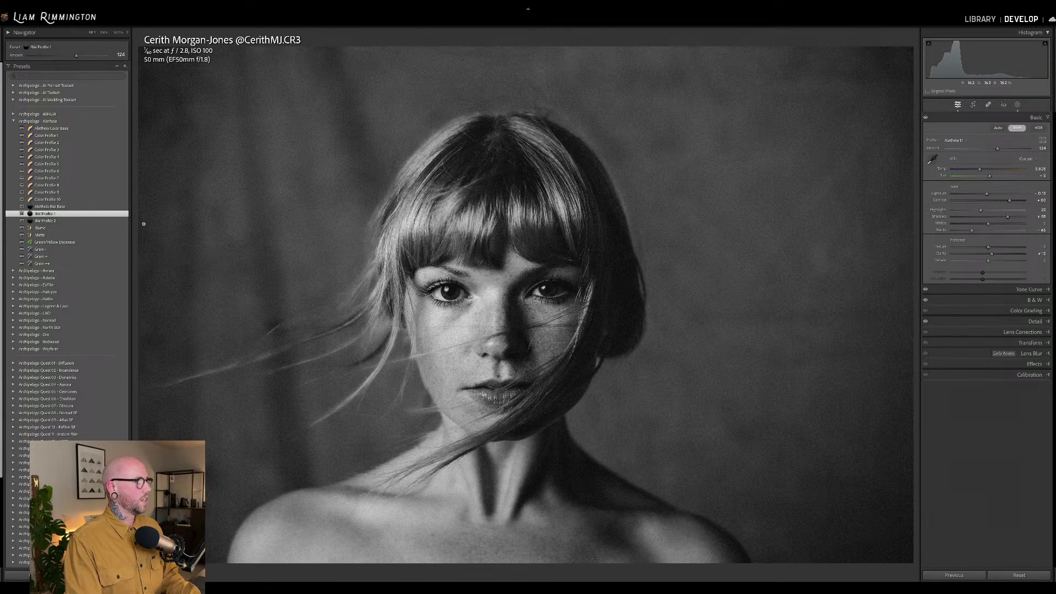
Apply Alethea BW Profile 2 to the portrait, test its amount down to 0, settle on 101, and collapse the preset group
{"action": "left_click", "coordinate": [122, 221]}
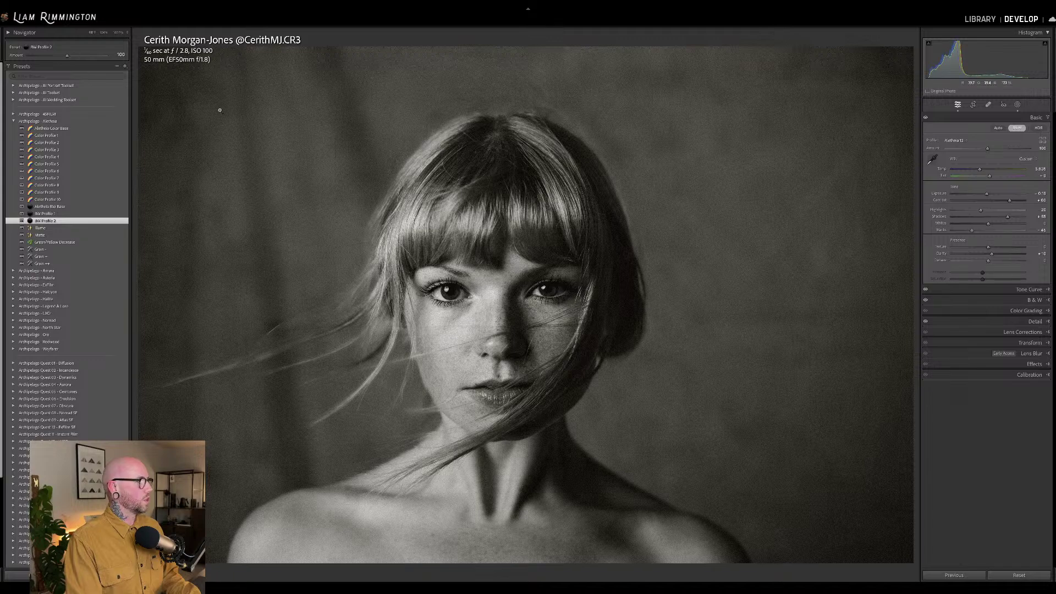
{"action": "left_click_drag", "start_coordinate": [71, 58], "coordinate": [17, 59]}
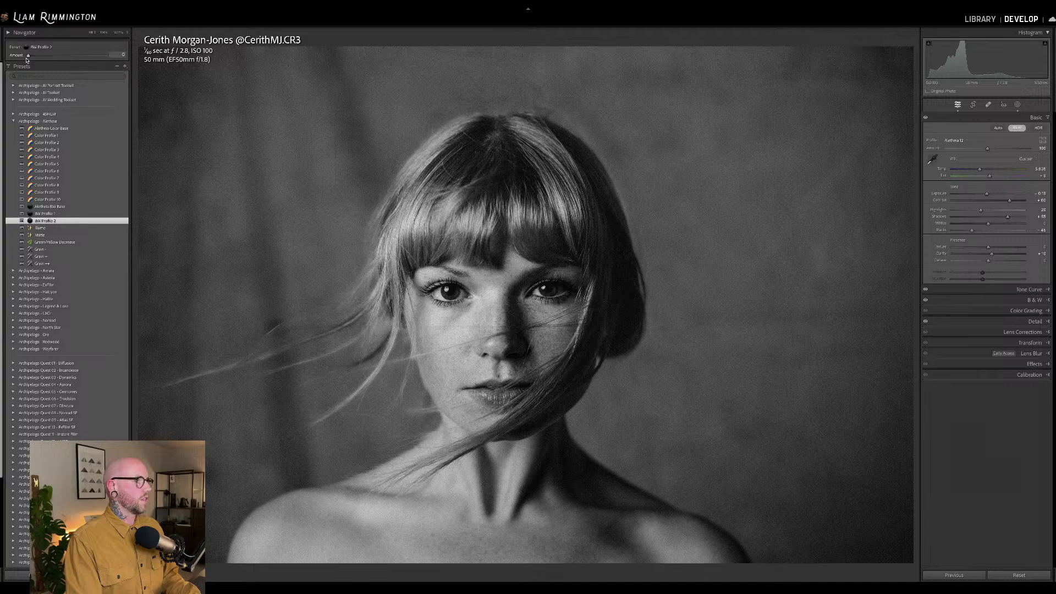
{"action": "left_click_drag", "start_coordinate": [27, 56], "coordinate": [67, 64]}
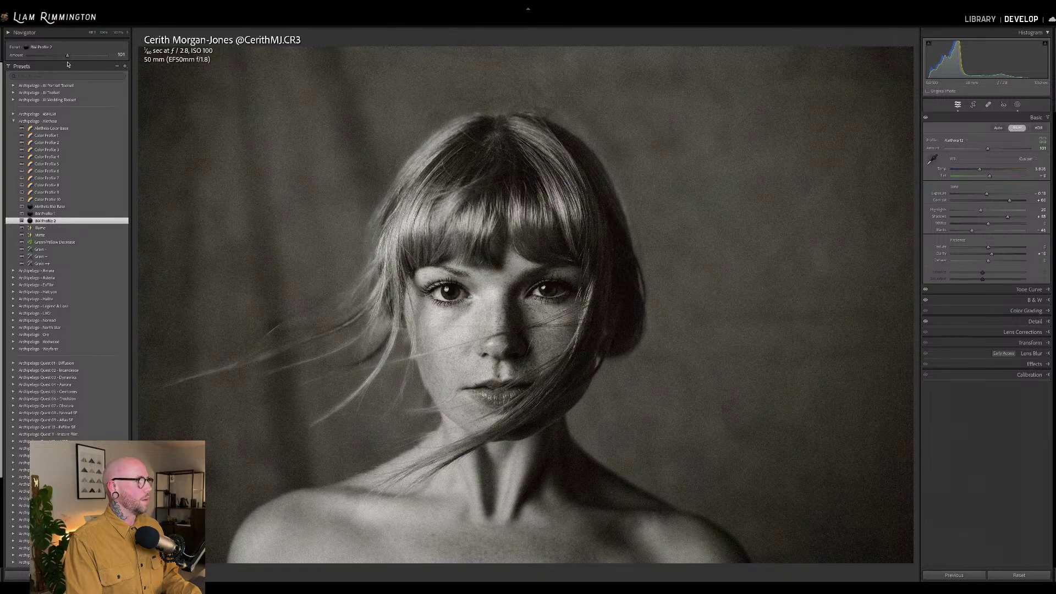
{"action": "left_click", "coordinate": [13, 121]}
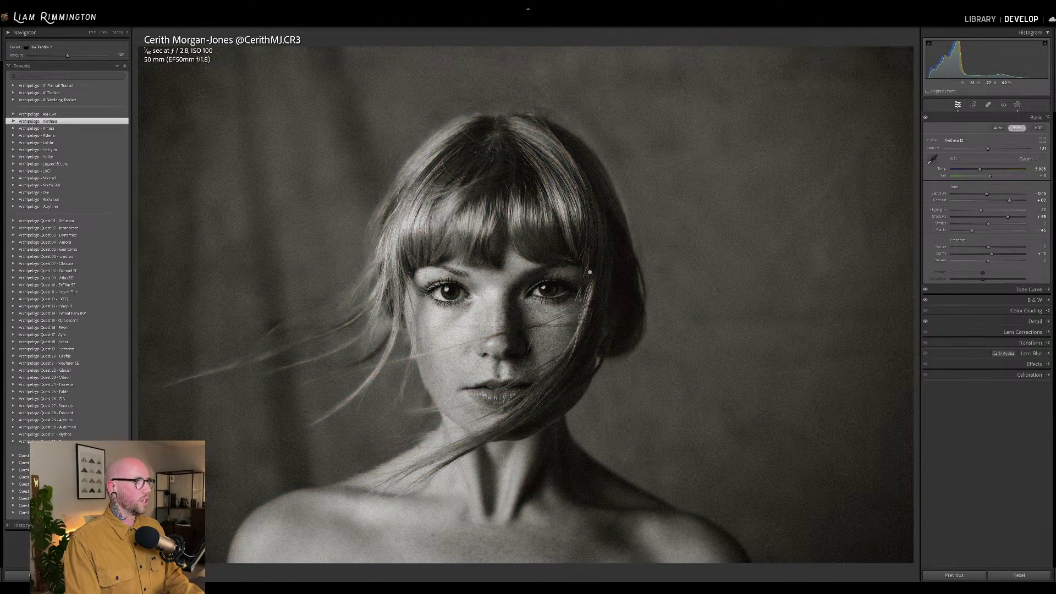
Return to the library grid and select the third photo, the woman in the long dress beside the fallen logs
{"action": "key", "text": "g"}
{"action": "left_click", "coordinate": [561, 137]}
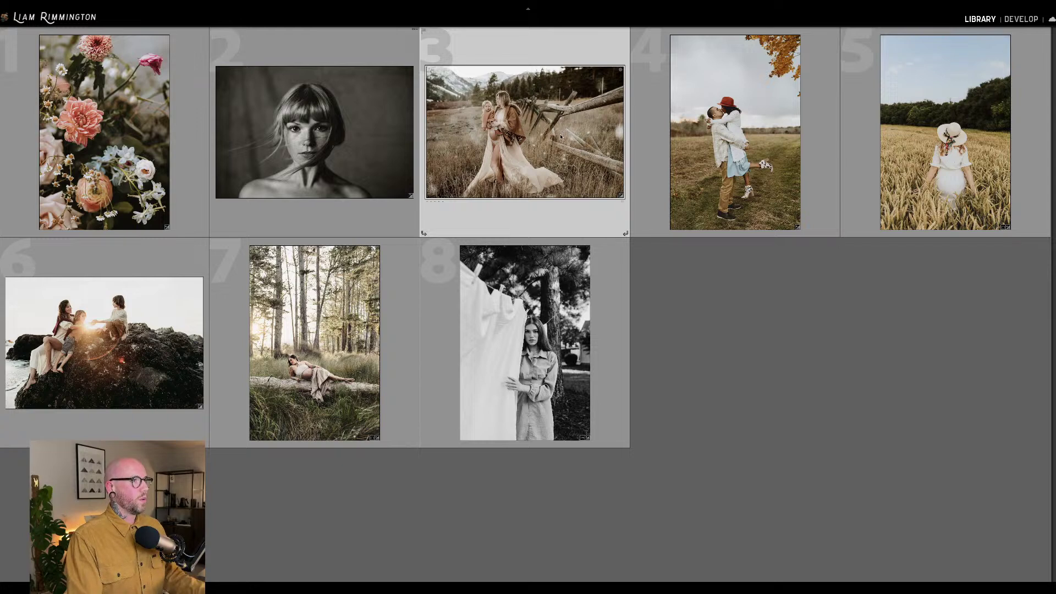